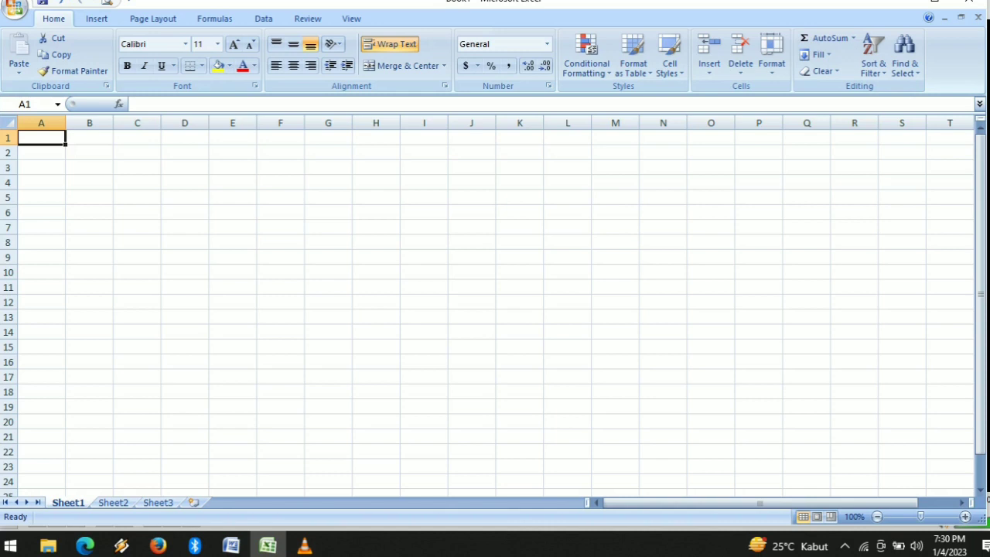
left_click(42, 152)
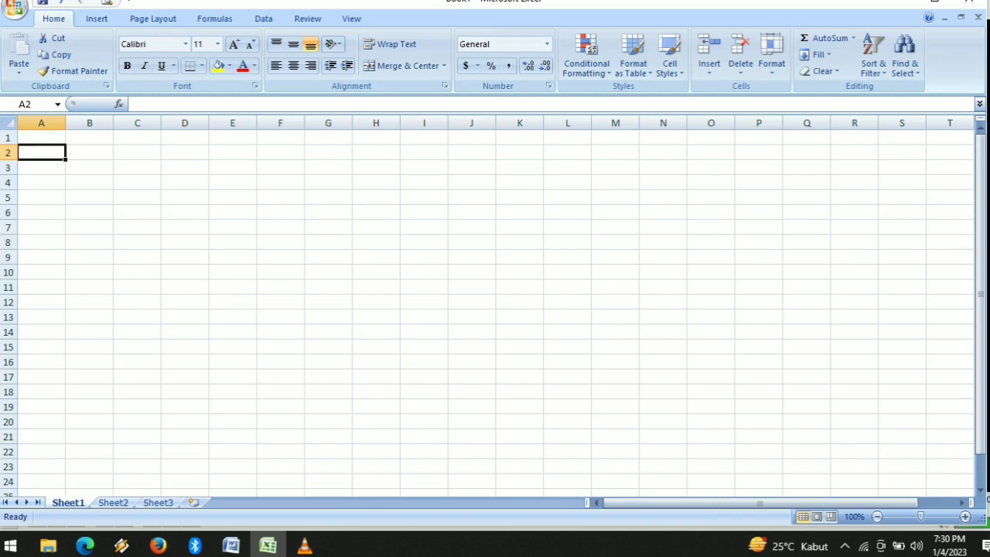
type("rekapan")
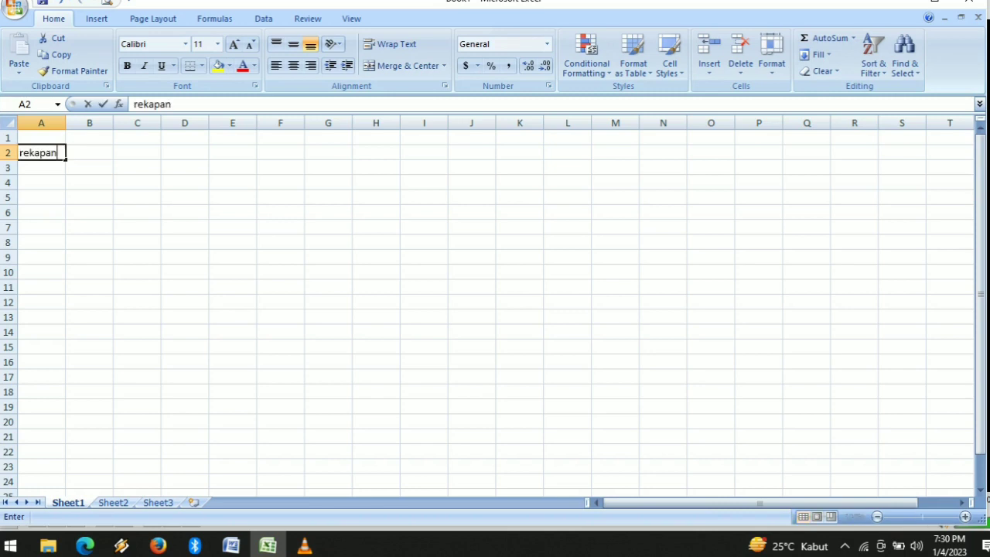
type(" gaj")
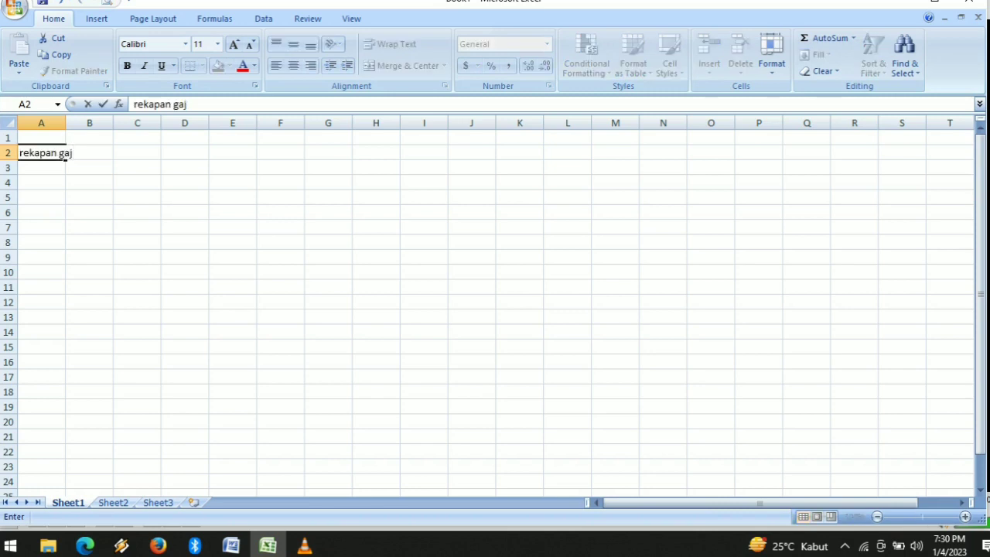
key("BackSpace")
key("BackSpace")
key("BackSpace")
key("BackSpace")
key("BackSpace")
key("BackSpace")
key("BackSpace")
key("BackSpace")
key("BackSpace")
key("BackSpace")
key("BackSpace")
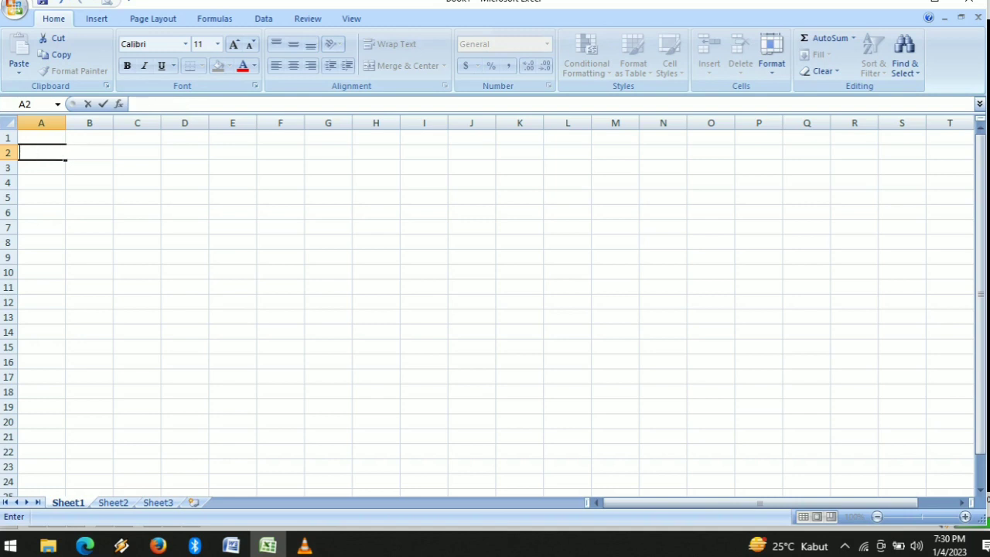
- Enter the sheet title "REKAPAN GAJI KARIAWAN" in capitals in cell A2
type("REKAPAN G")
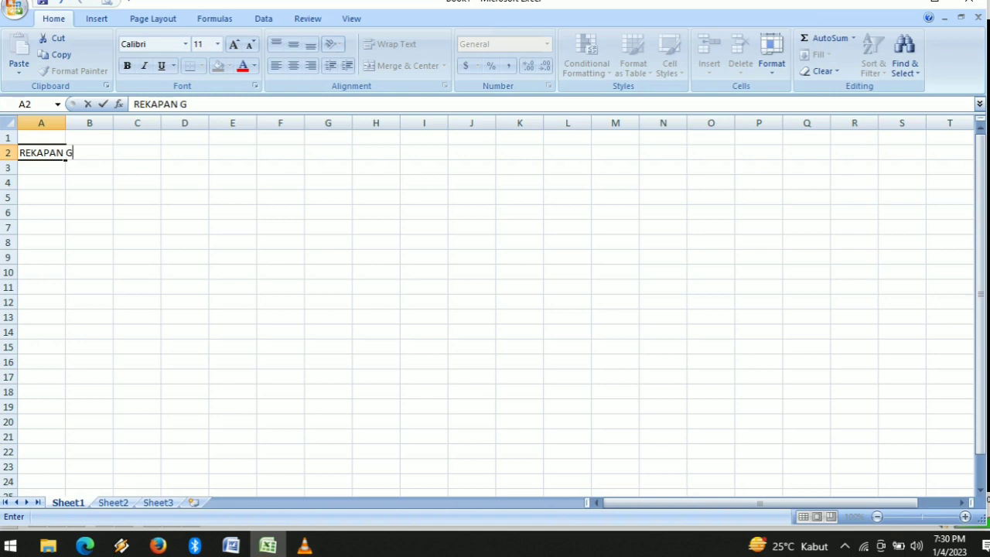
type("AJI KARIAWAN")
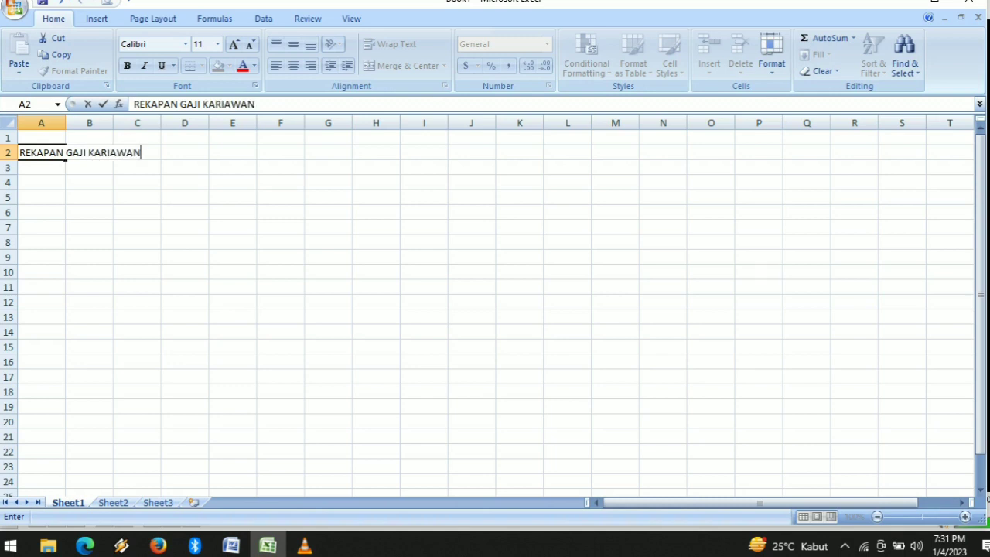
key("Return")
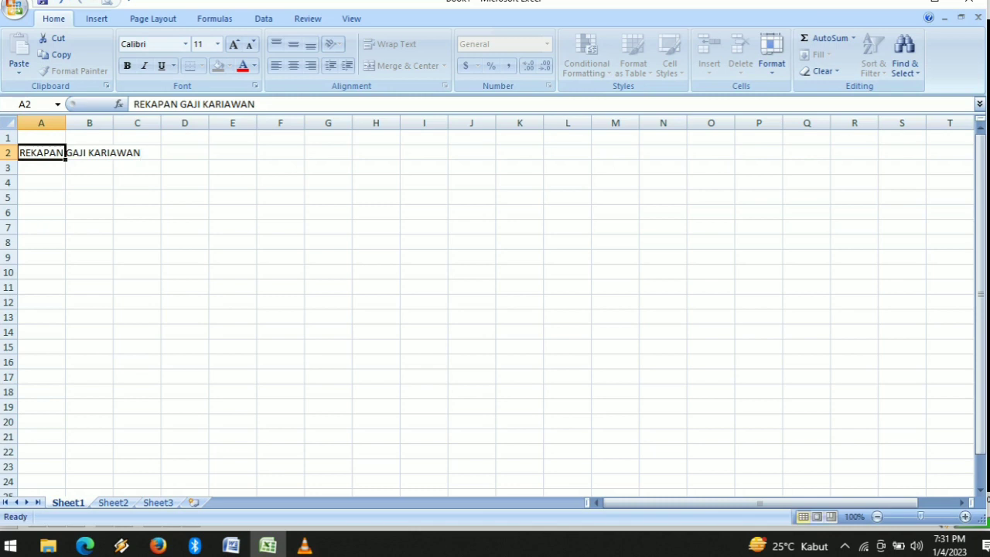
- Correct the spelling of the last word of the title in A2 so it reads "REKAPAN GAJI KARYAWAN"
double_click(64, 152)
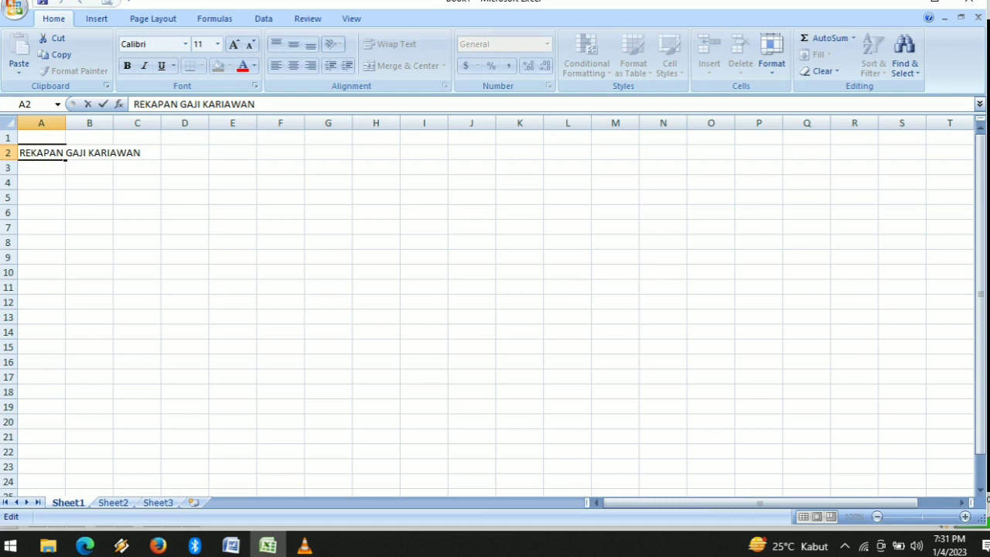
left_click(110, 152)
key("BackSpace")
type("Y")
key("BackSpace")
key("BackSpace")
type("Y")
key("Return")
key("Return")
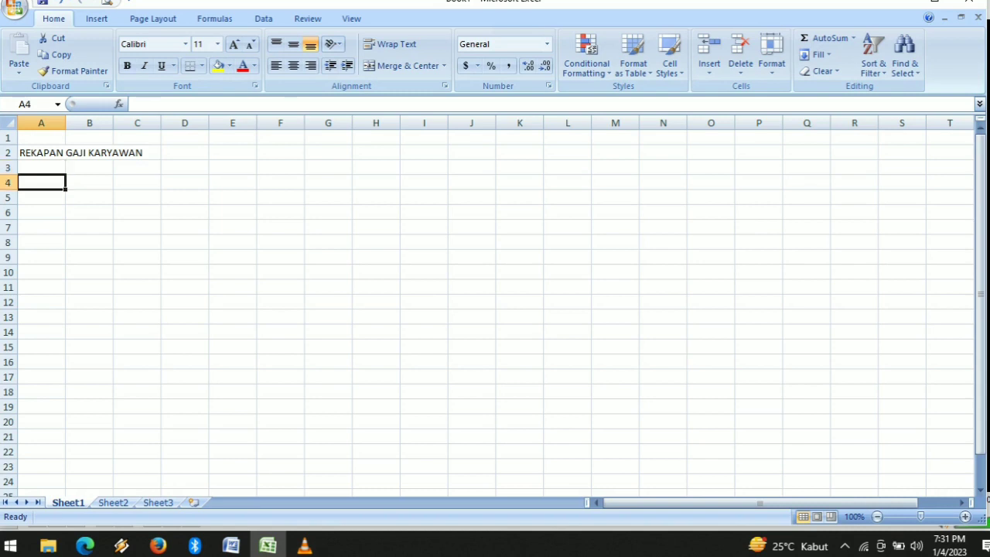
- Enter the table headers "NO", "NAMA" and "J / K" in cells A4, B4 and C4
type("NOM")
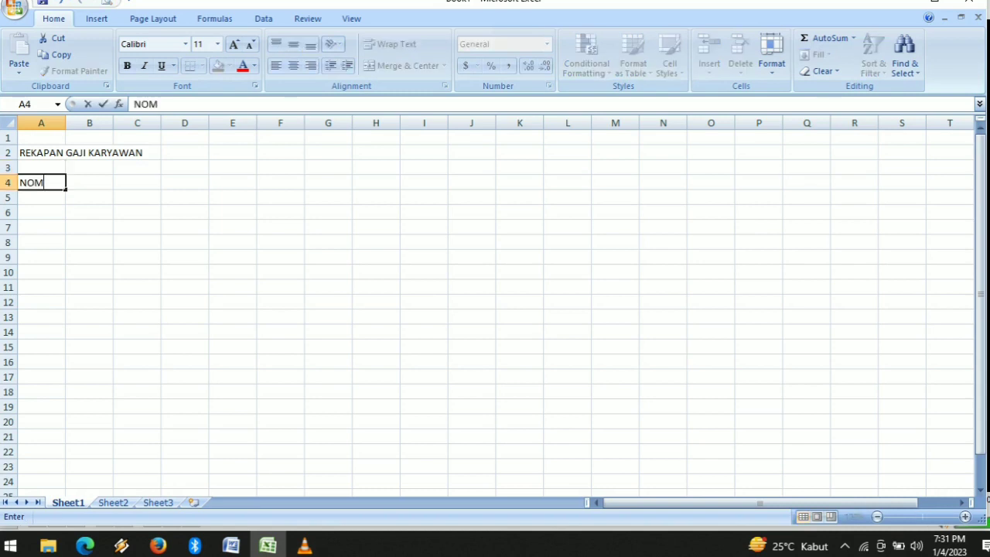
key("BackSpace")
key("Tab")
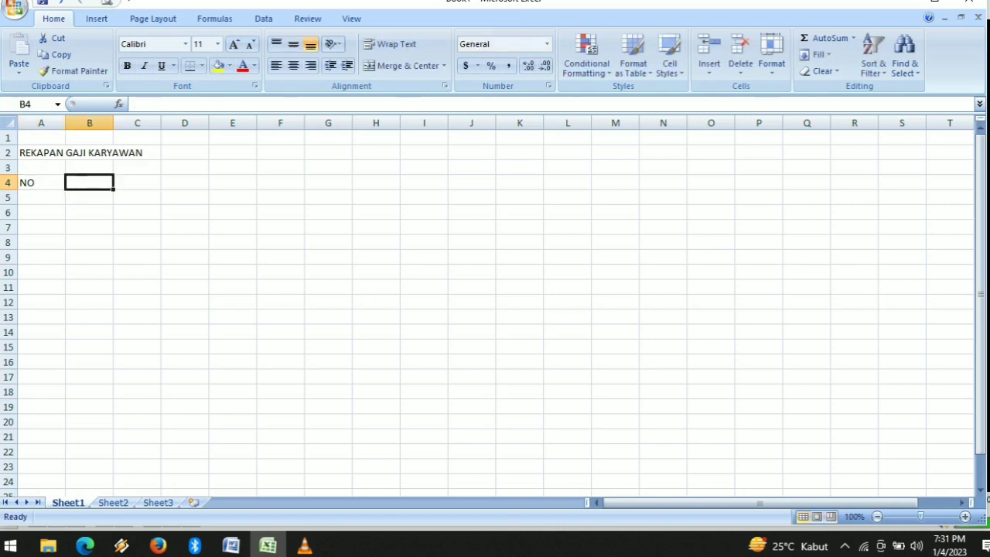
type("NAMA")
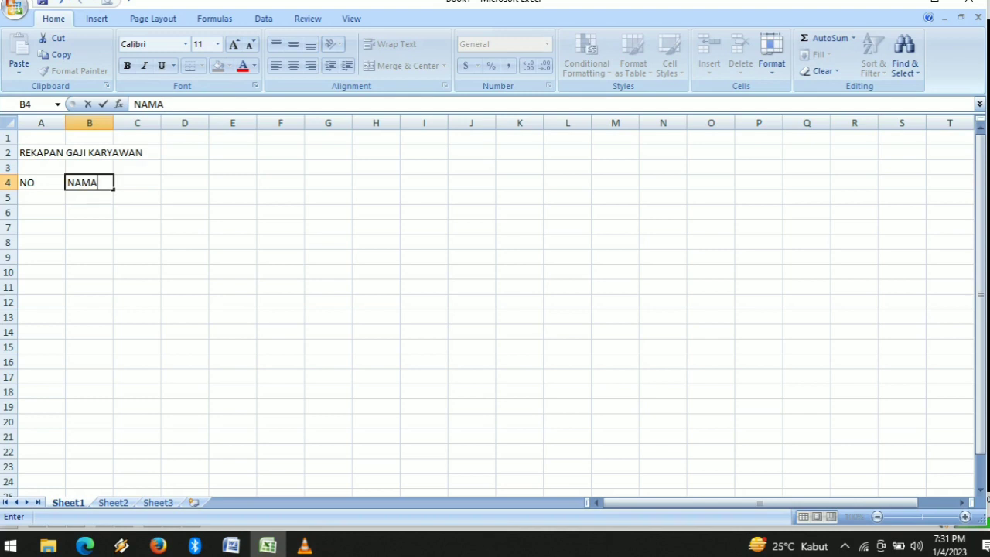
key("Tab")
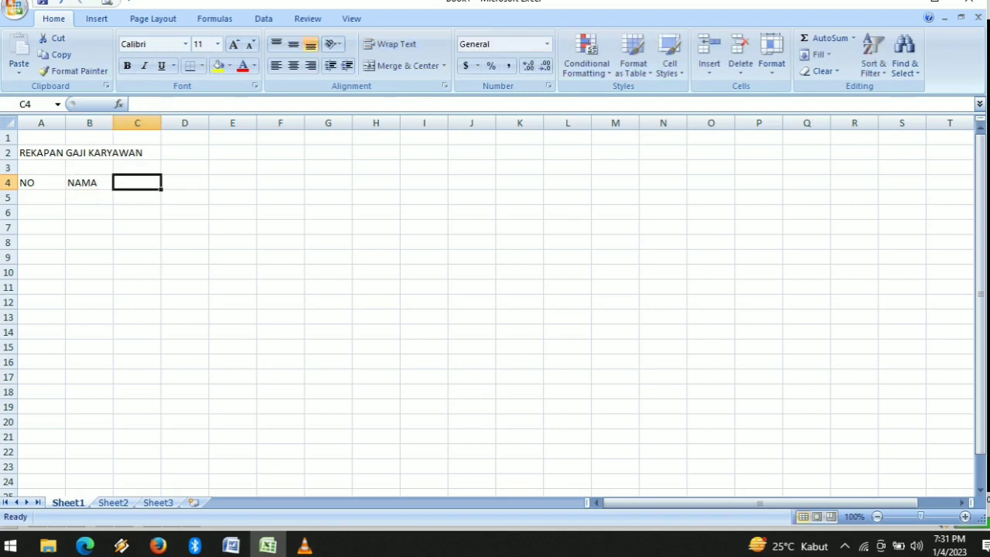
type("J")
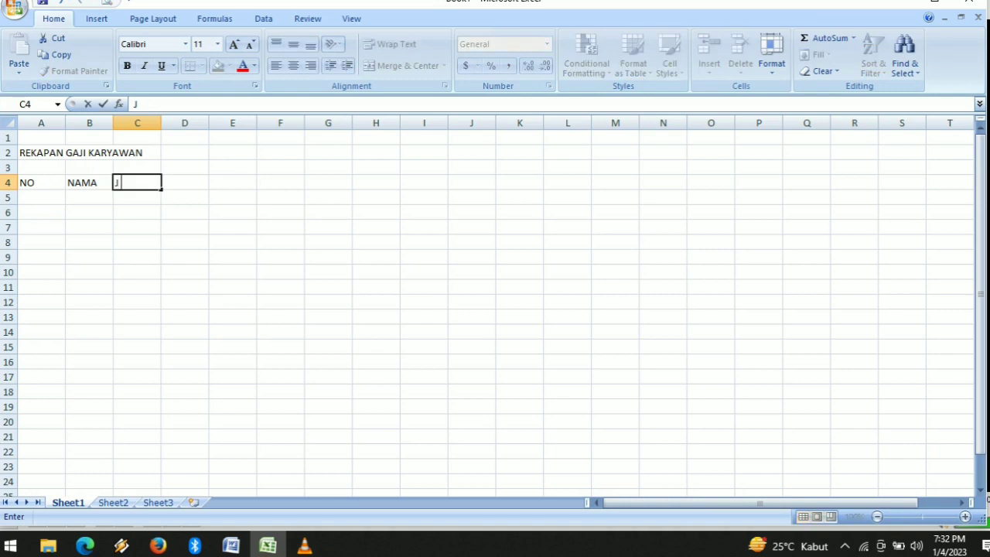
type(" / K")
key("Return")
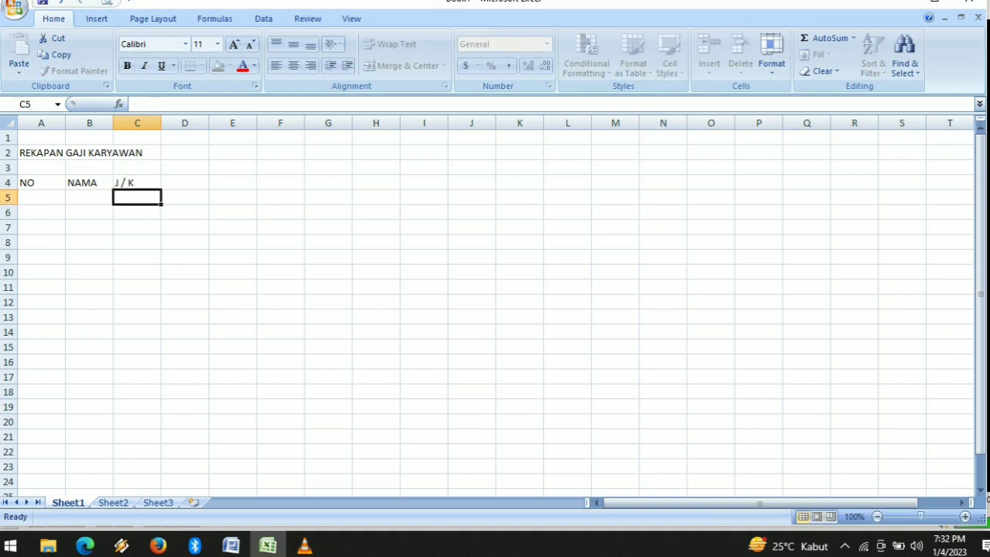
- Add the headers "GAJI HARIAN" in D4 and "GAJI BULANAN" in E4, and widen columns D and E to fit them
left_click(185, 183)
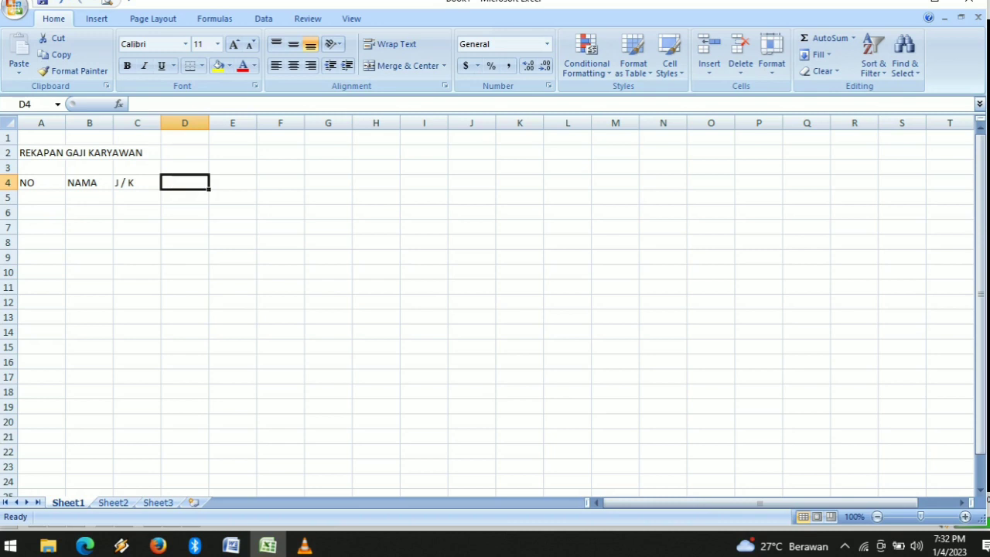
type("GAJI")
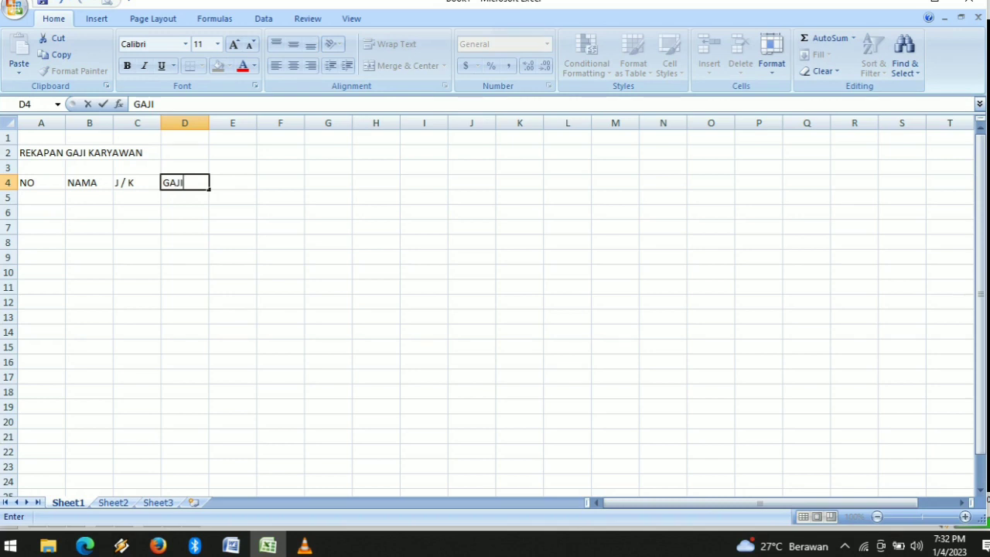
type("HARIAN")
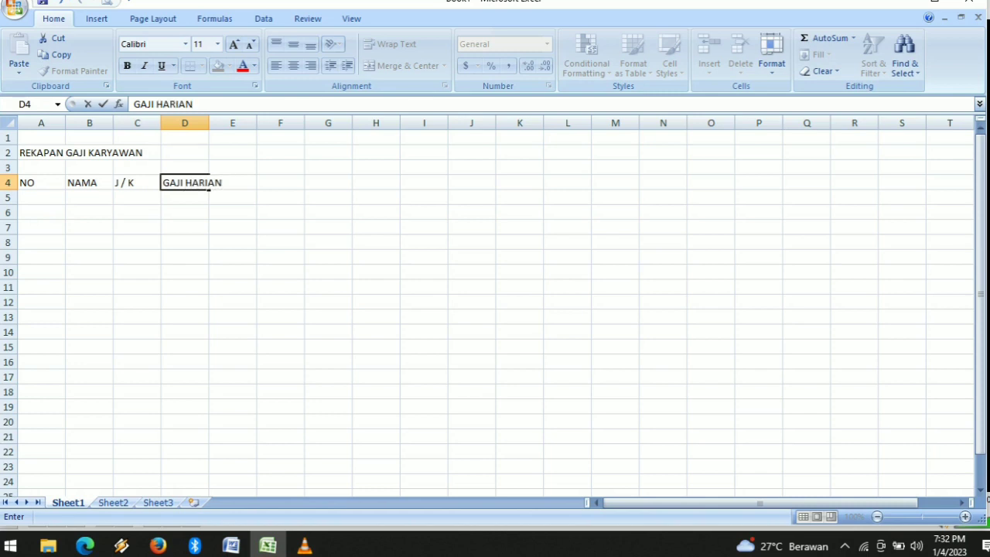
key("Tab")
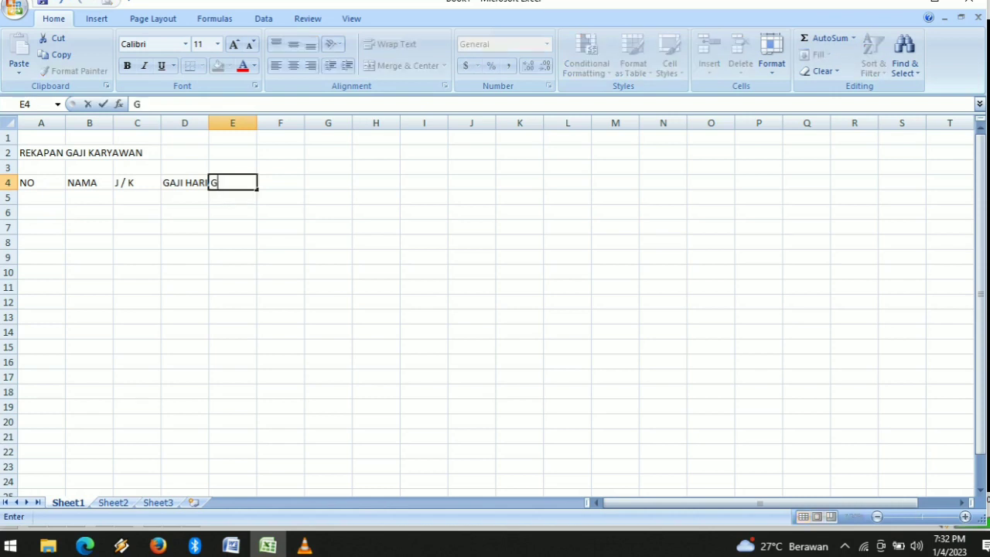
type("GAJI BULANAN")
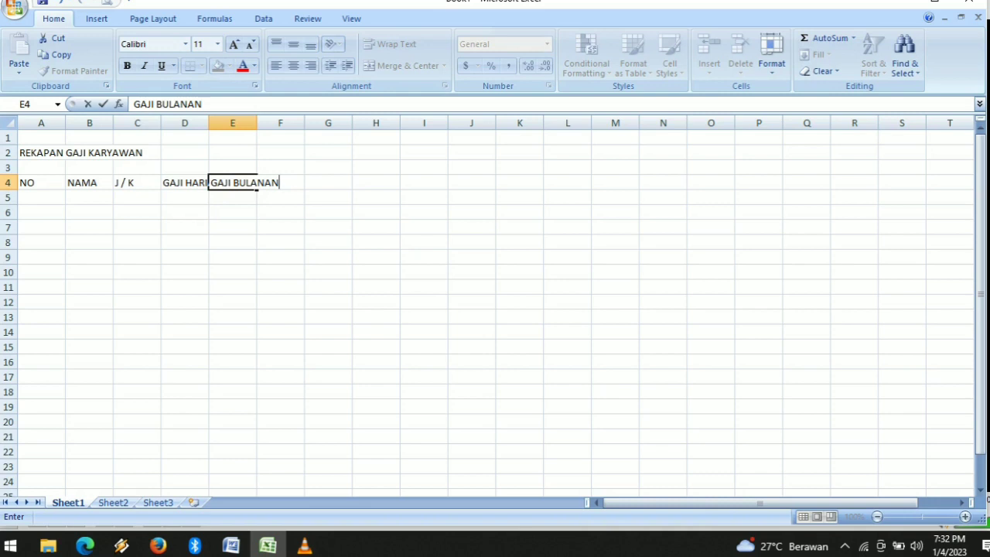
key("Tab")
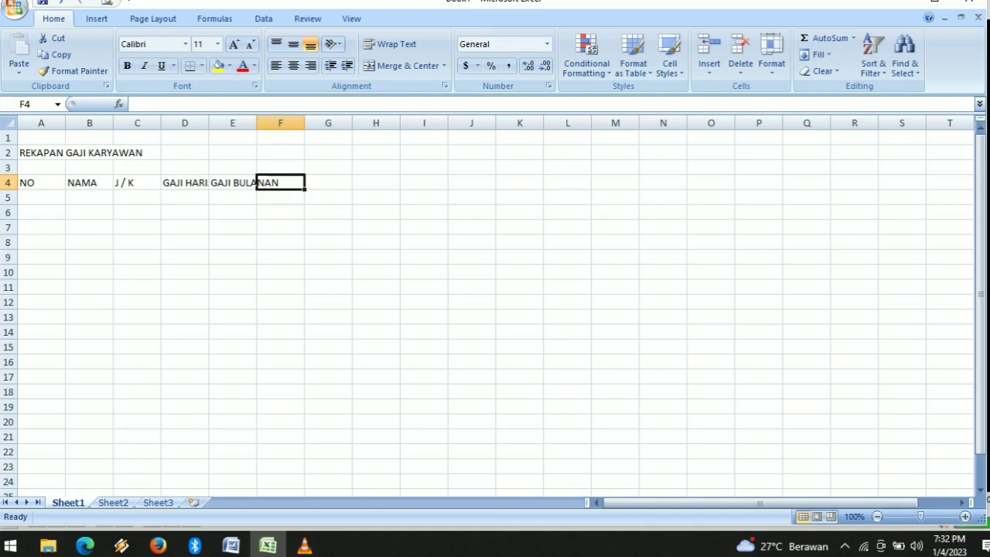
left_click_drag(209, 123, 304, 123)
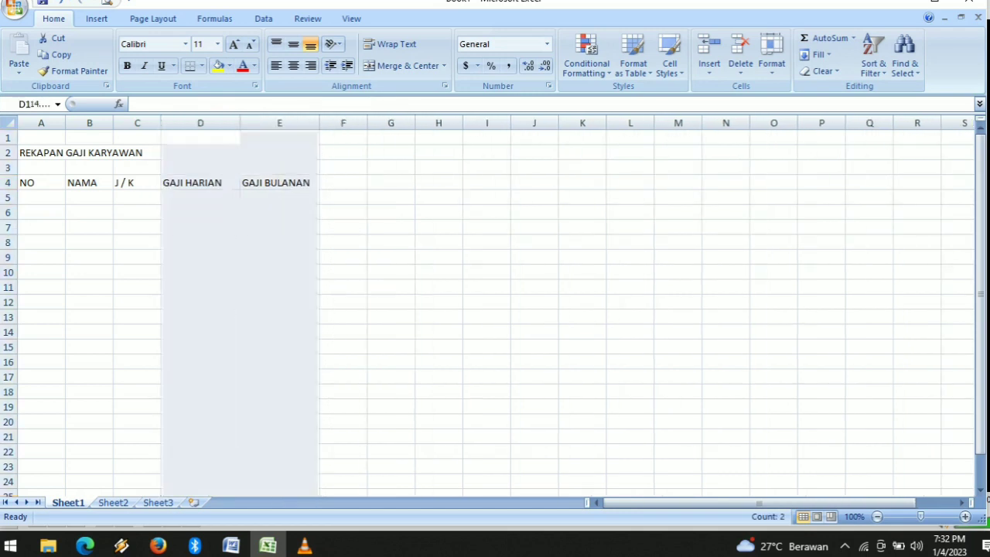
left_click(200, 197)
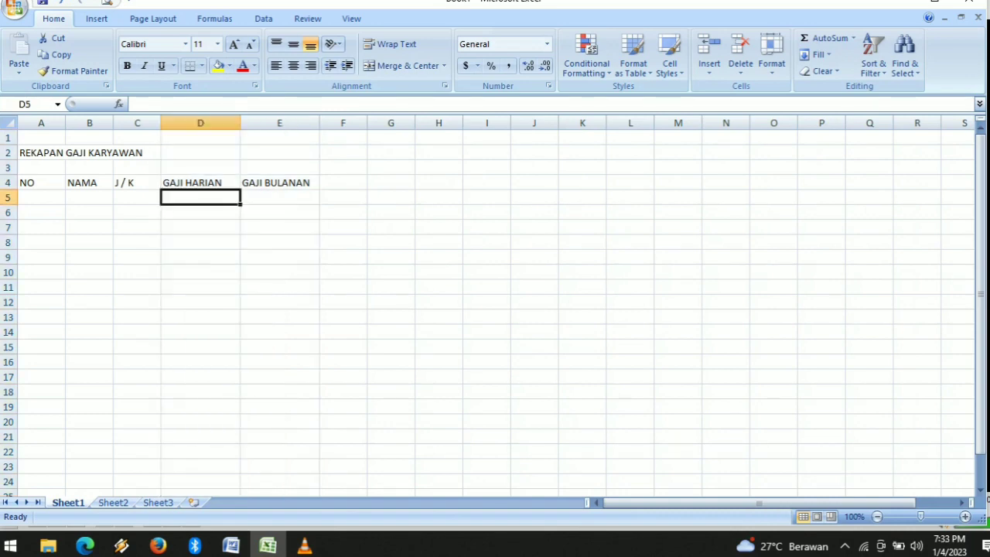
- Number the rows under NO from 1 to 10 in A5:A14, starting the series by hand and filling the rest down
left_click(41, 197)
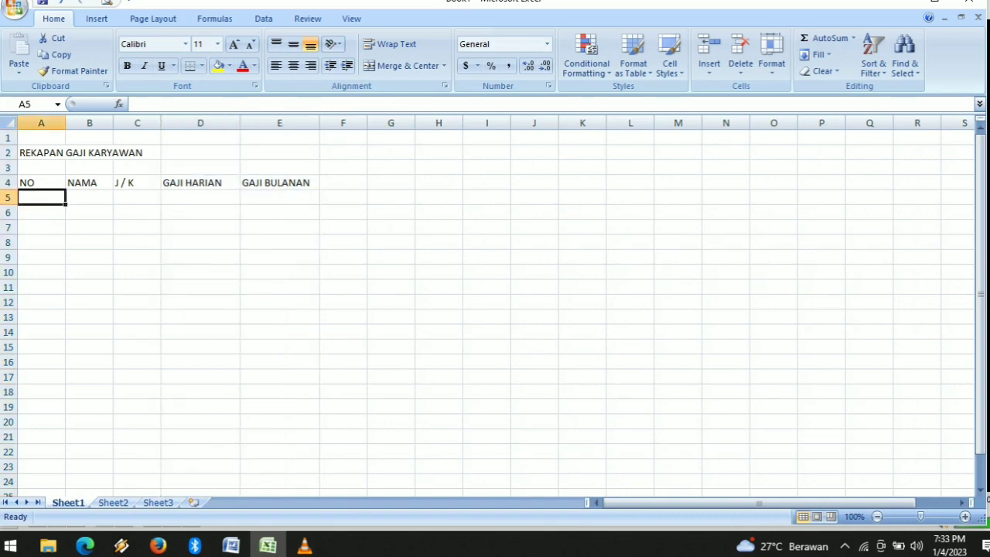
type("1")
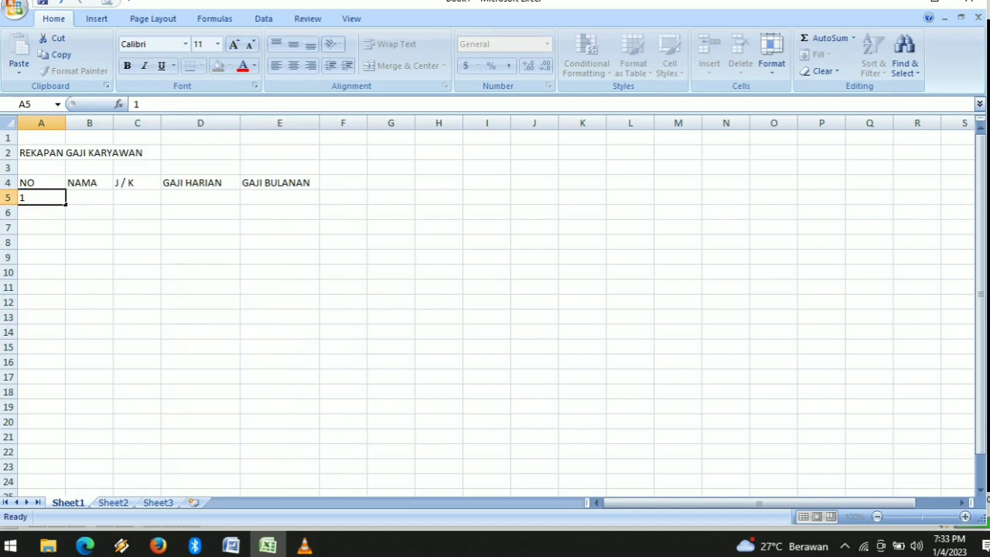
key("Return")
type("2")
key("Return")
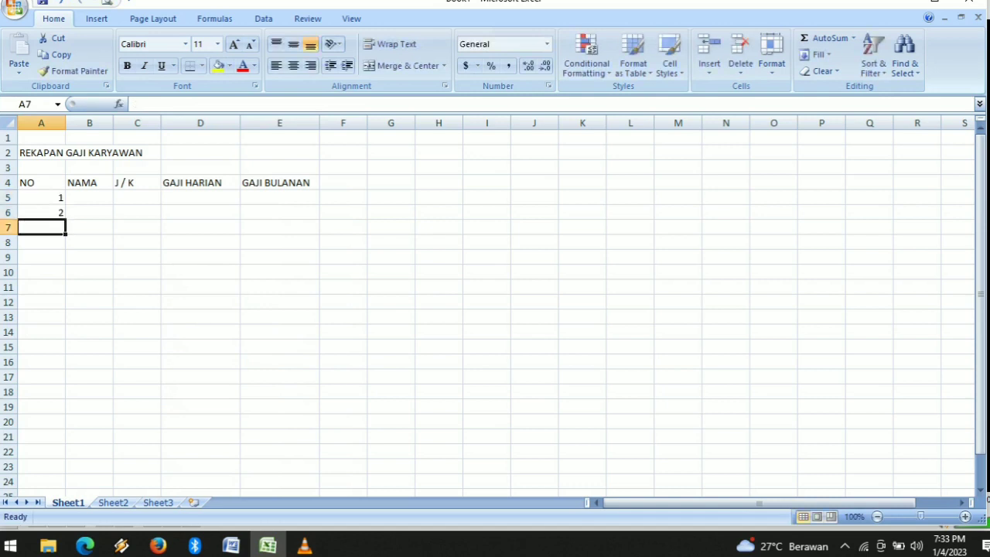
type("3")
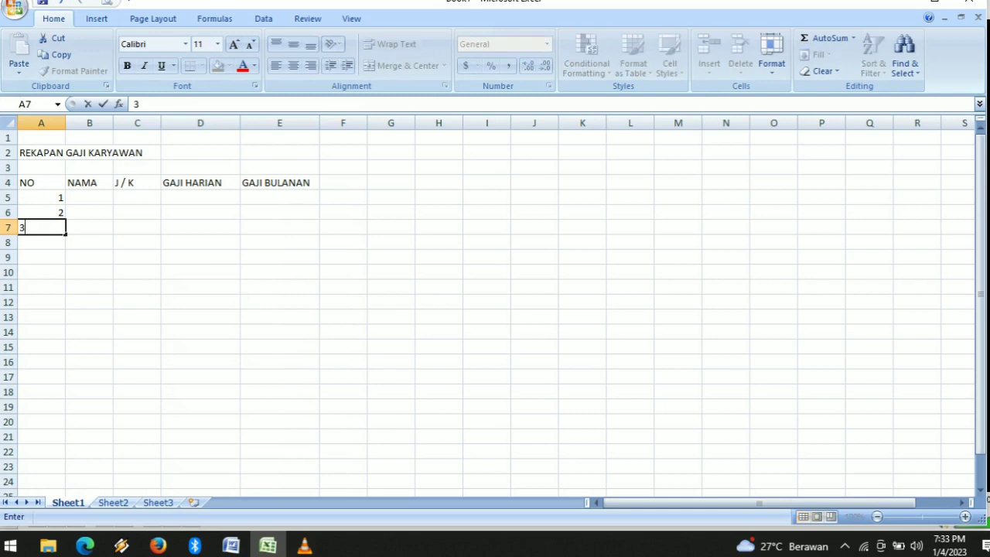
left_click(41, 198)
left_click_drag(41, 198, 67, 338)
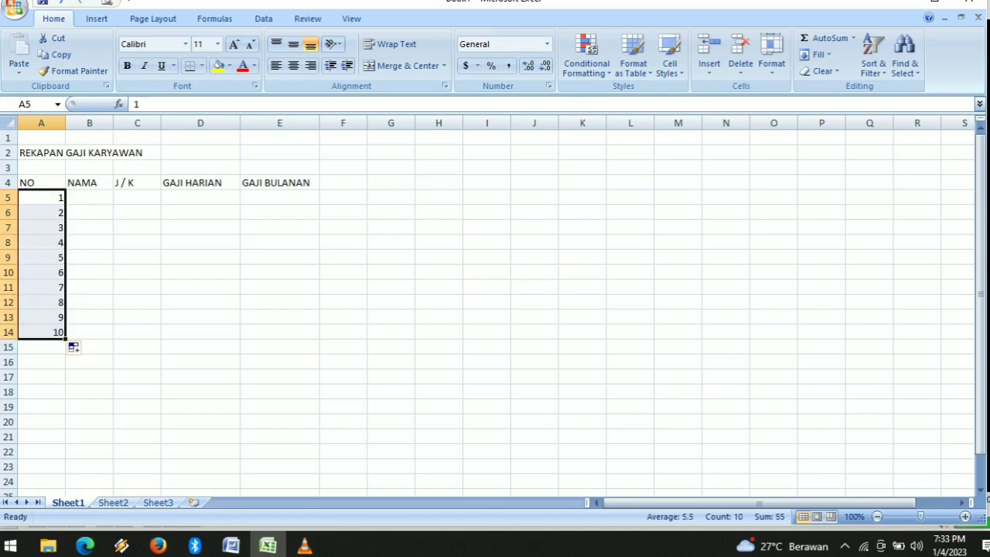
- Widen the NAMA column to a little over twice its current width and select its first data cell, B5
left_click(89, 198)
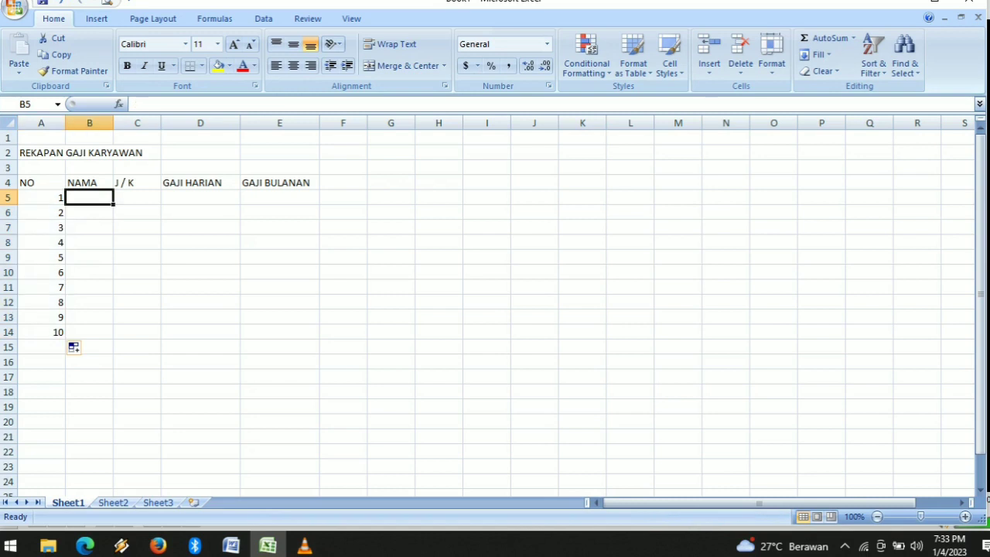
left_click_drag(113, 123, 172, 123)
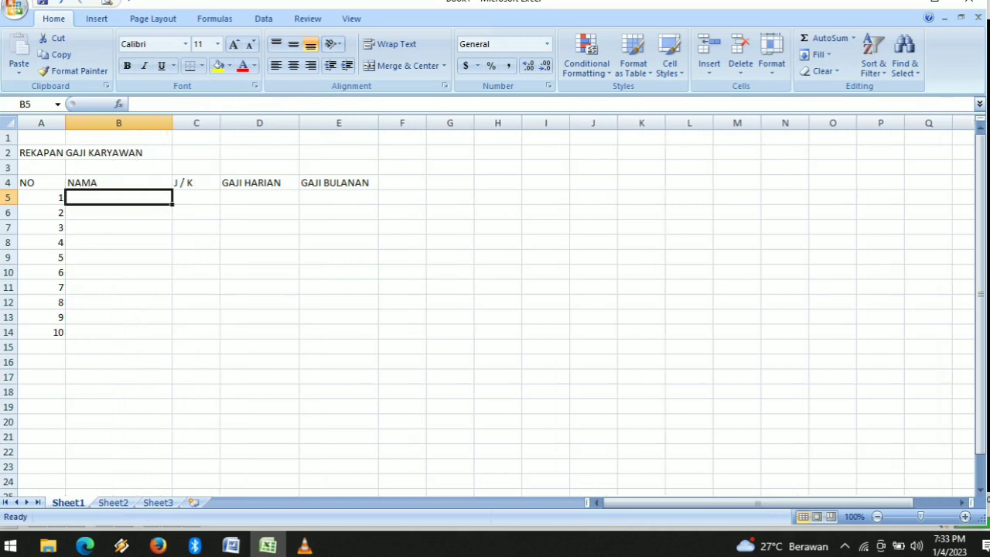
double_click(118, 198)
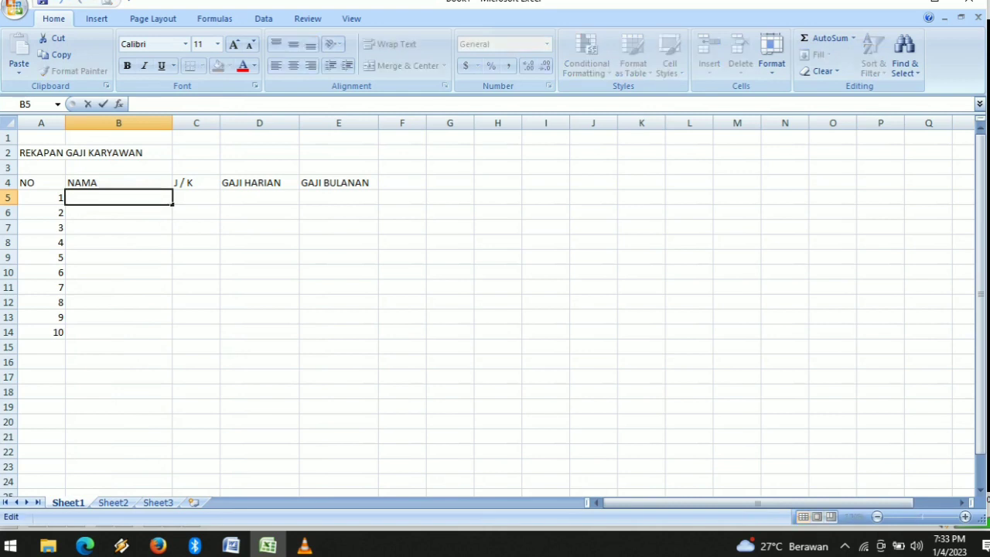
key("Return")
left_click(119, 198)
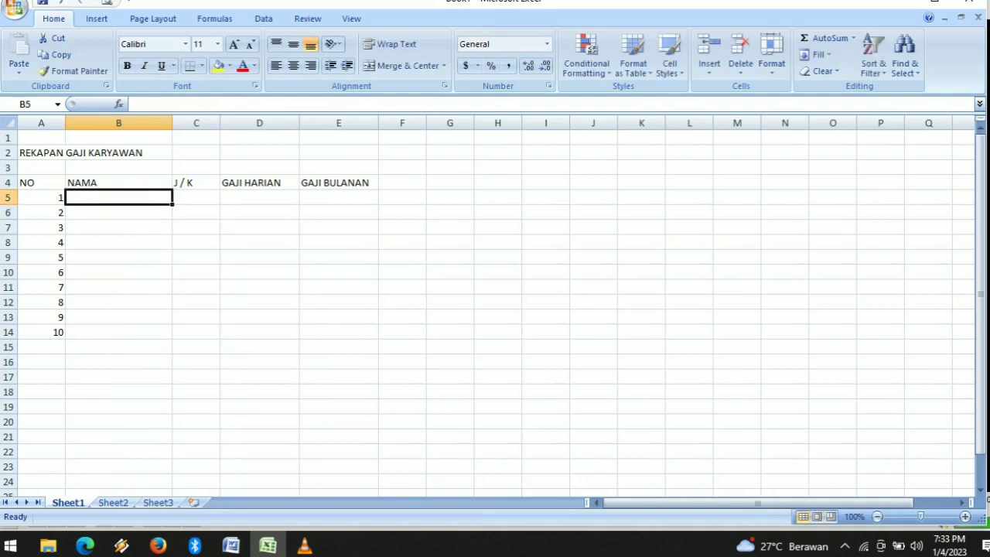
- Enter the first employee's name in B5 under NAMA
type("M. YU")
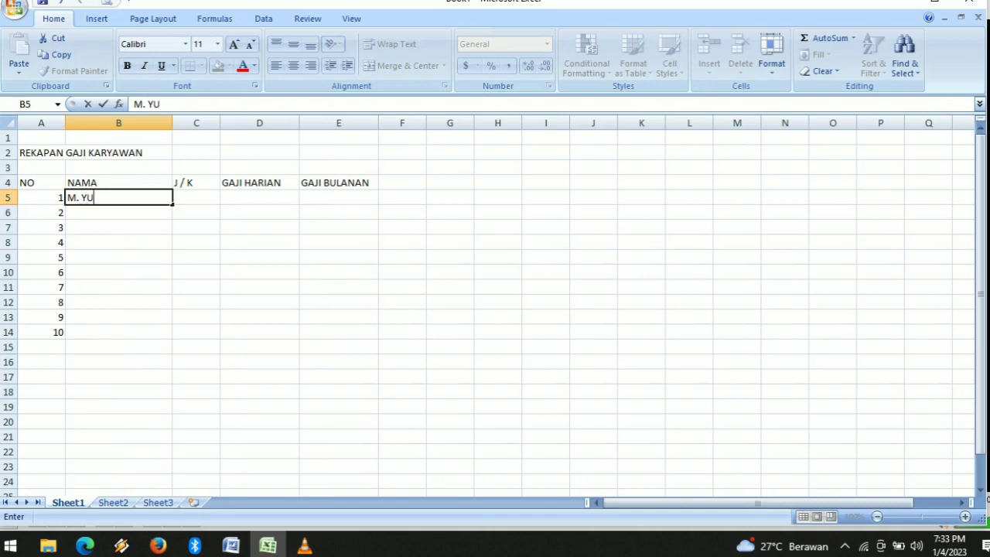
type("SUD")
key("BackSpace")
type("F")
key("Return")
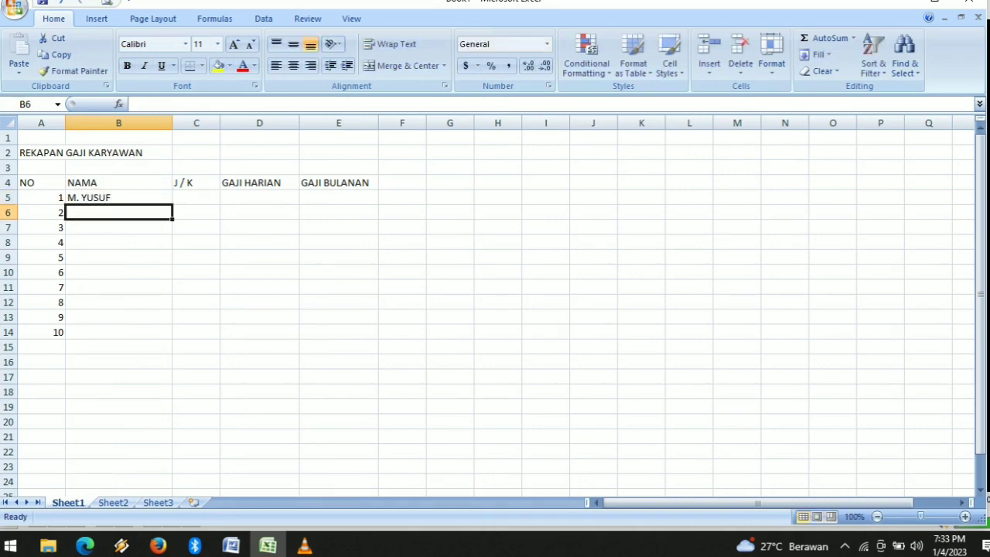
- Enter the second and third employees' names in B6 and B7
type("SAFI")
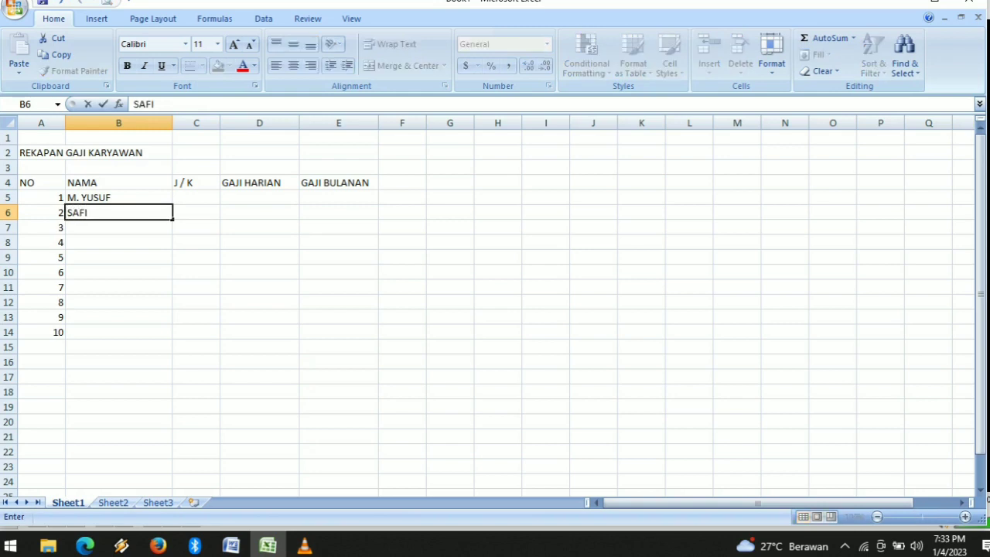
type("\\")
key("BackSpace")
key("BackSpace")
key("BackSpace")
type("IFUL")
key("Return")
type("BAHRI")
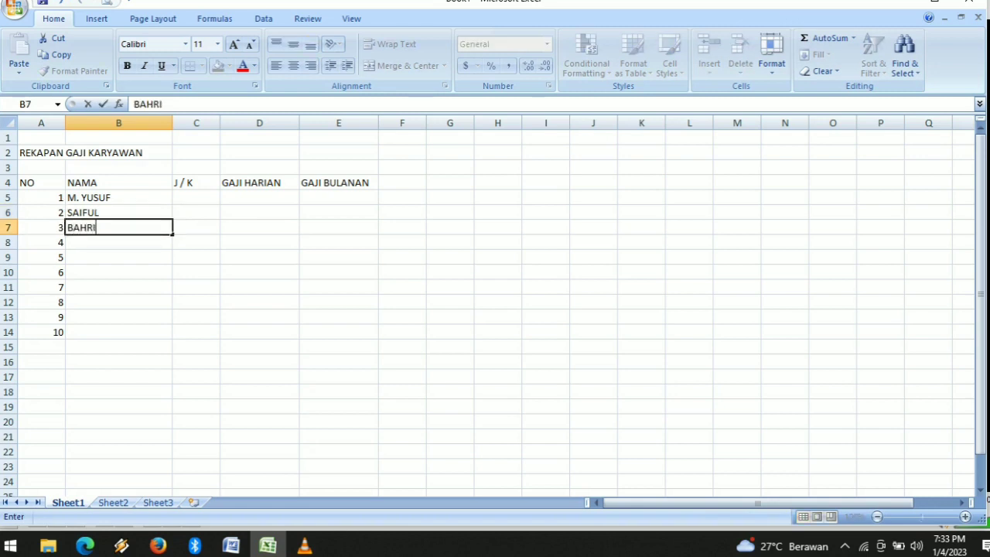
key("Return")
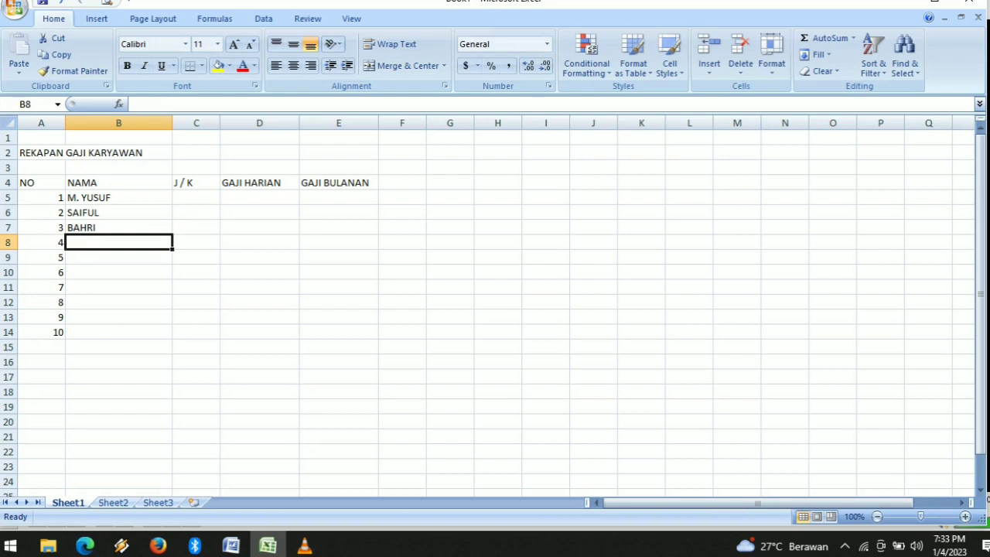
- Enter the names of employees 4 to 6 in cells B8:B10
type("RIKA")
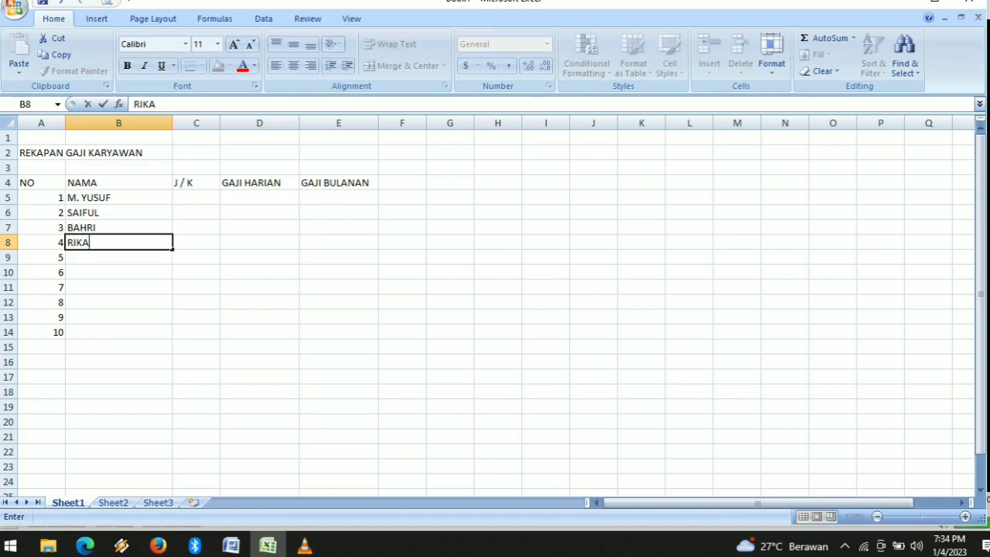
key("Return")
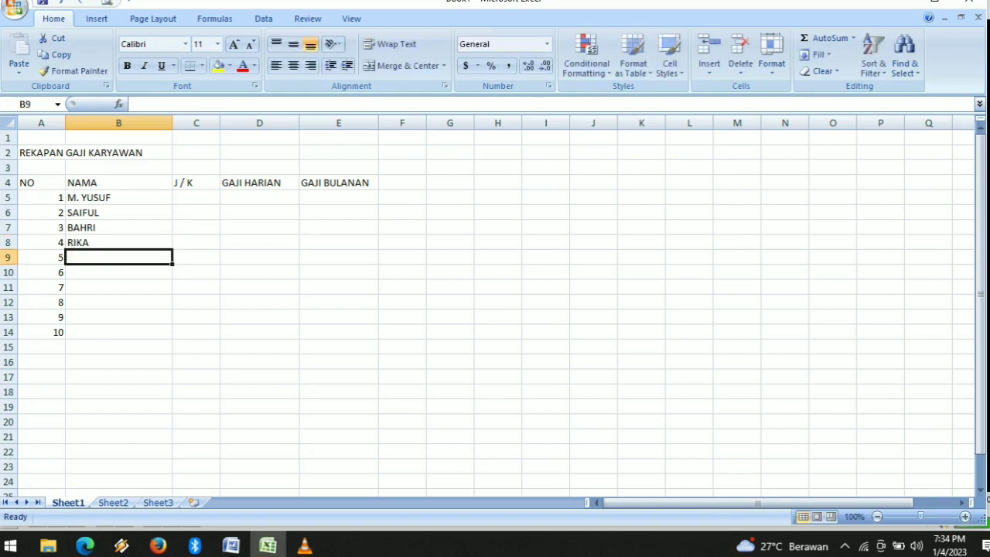
type("RISA")
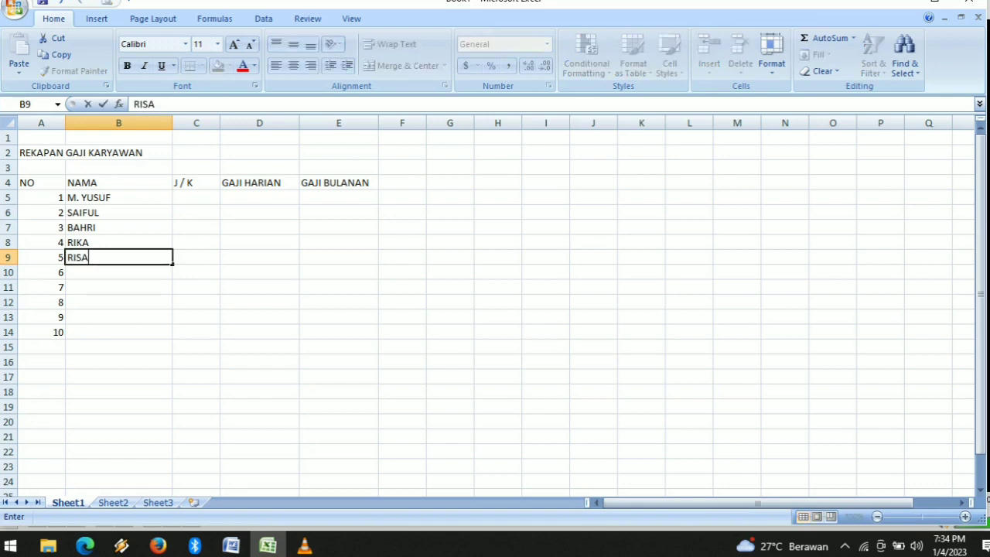
key("Return")
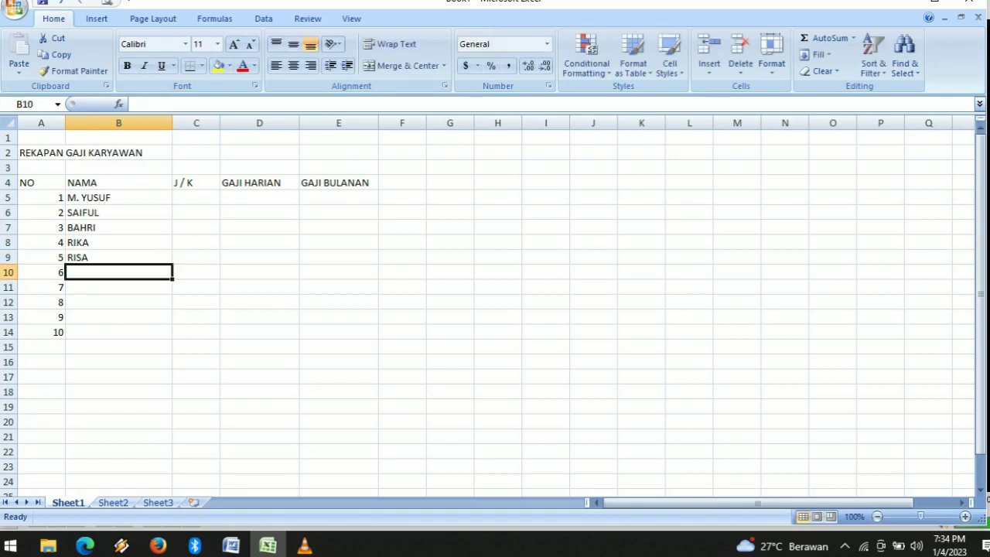
type("RAFIKA")
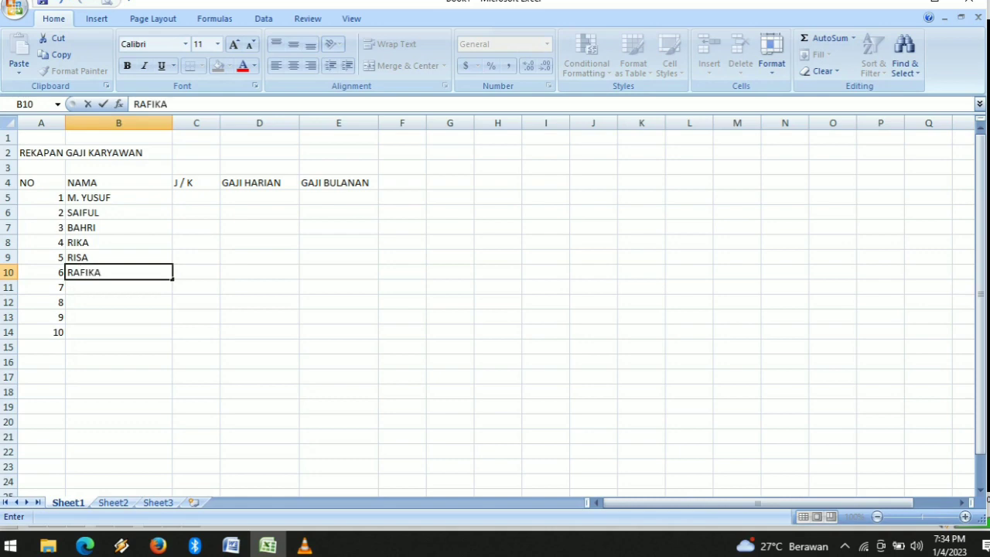
key("Return")
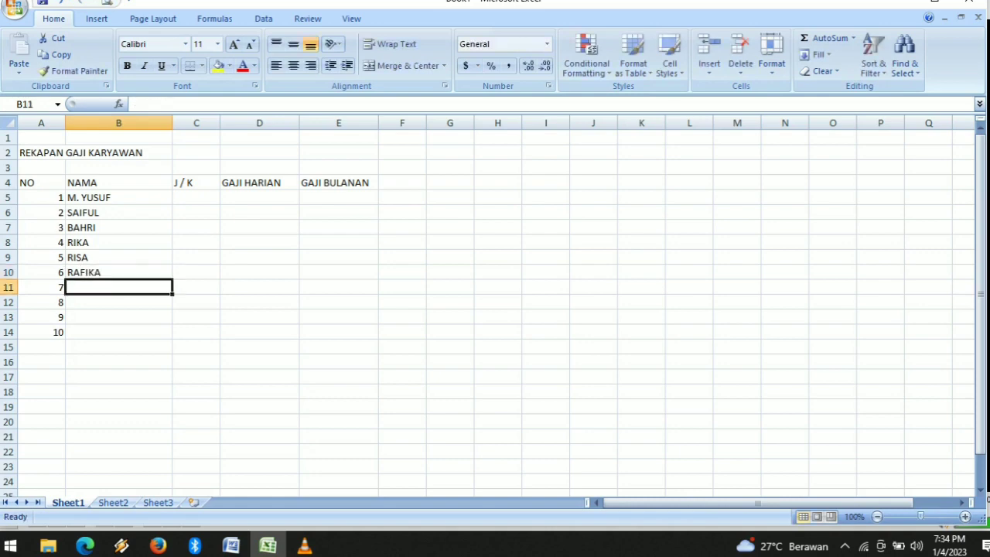
- Complete the NAMA column with the names of employees 7 to 10 in cells B11:B14
type("TONI")
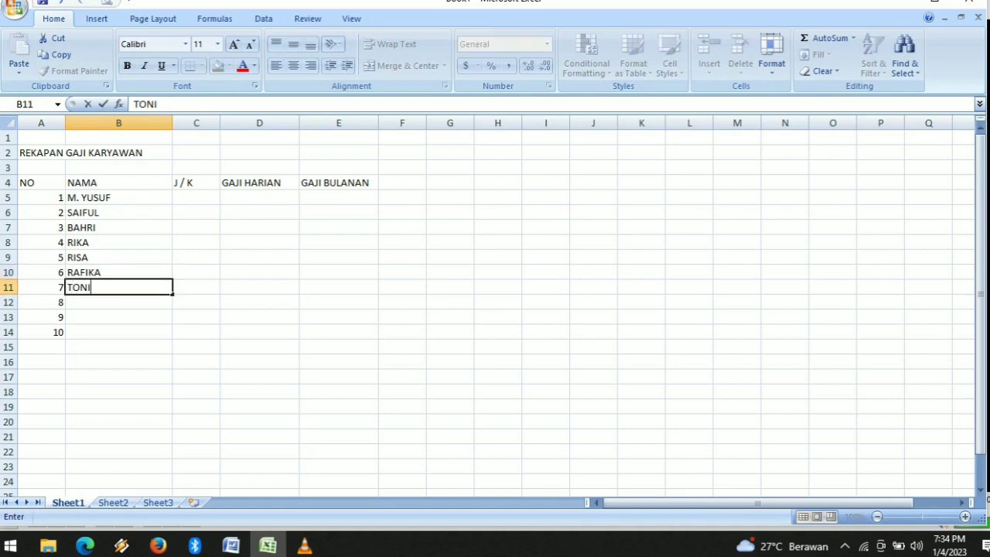
key("Return")
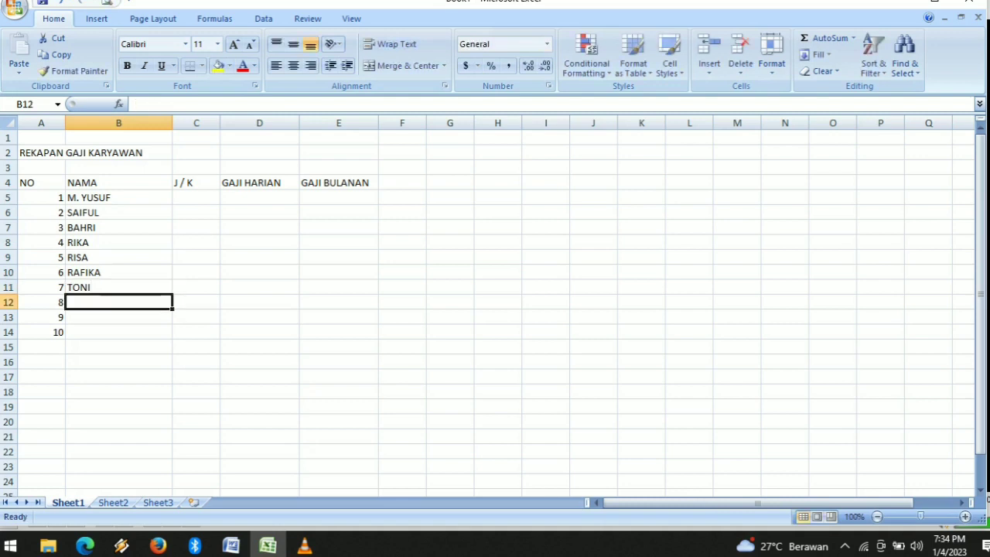
type("ZAKARIA")
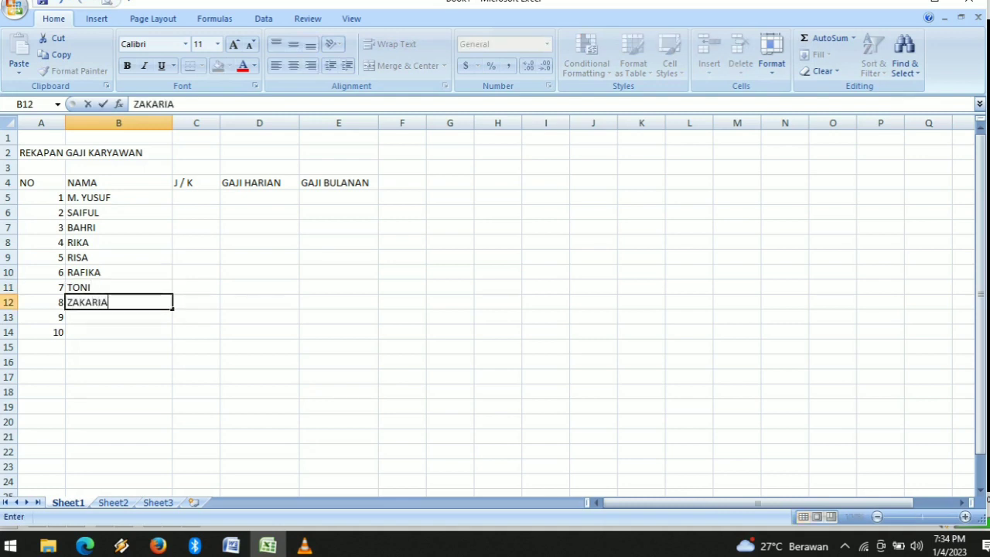
key("Return")
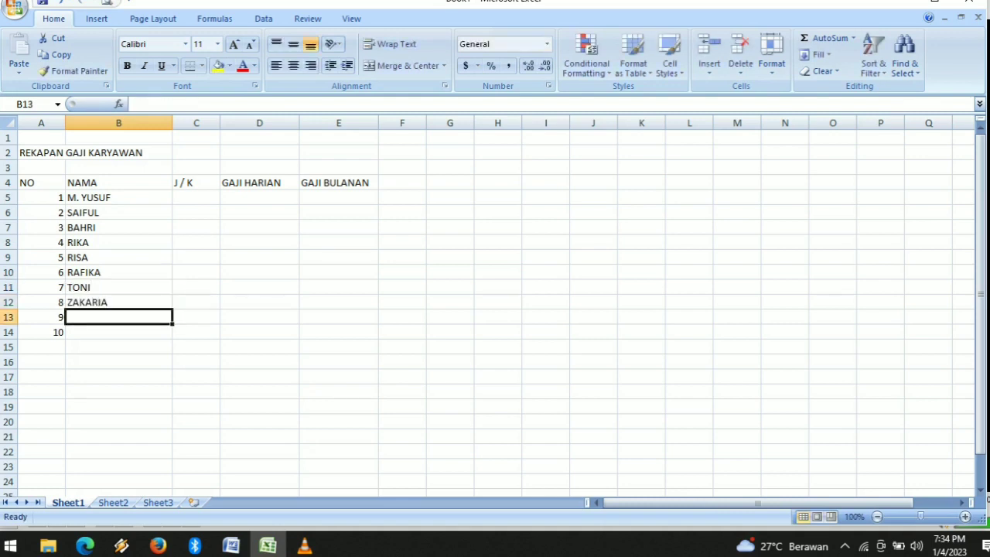
type("RONI")
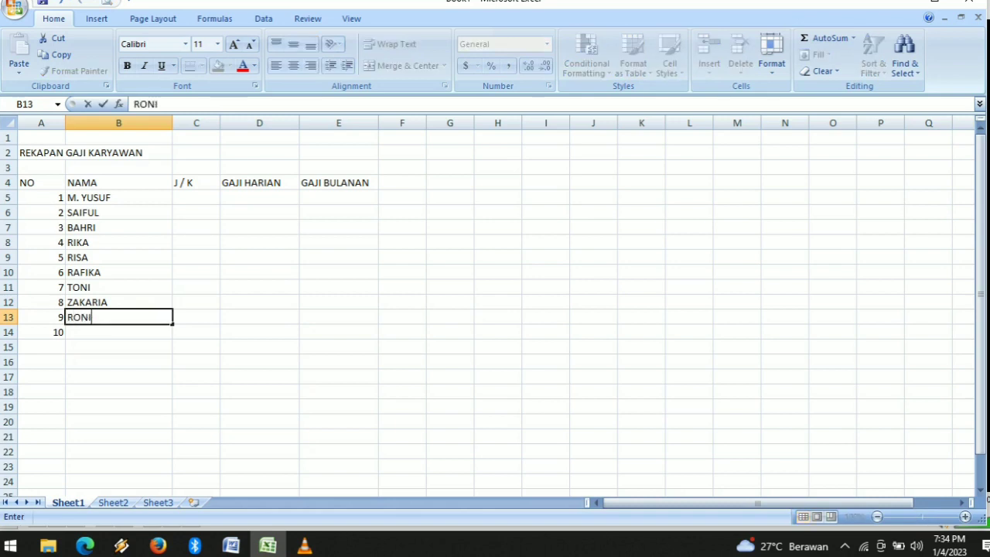
key("Return")
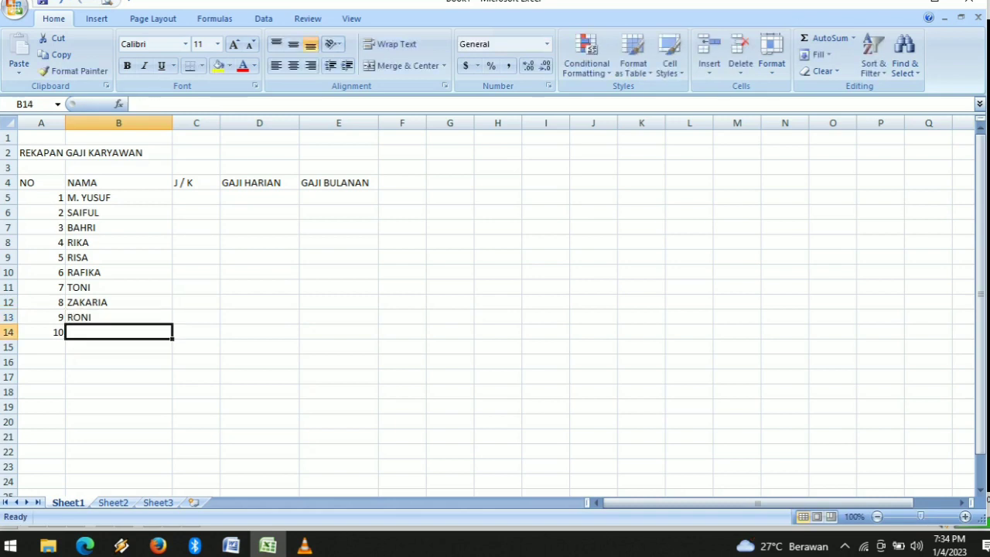
type("TONI")
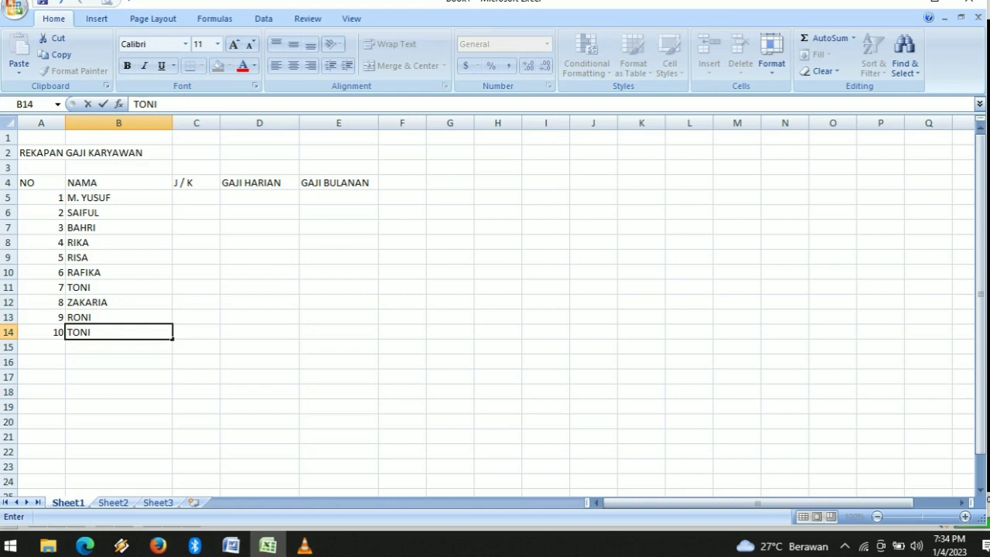
- Enter "L" under J / K for the first three employees in C5:C7
left_click(196, 197)
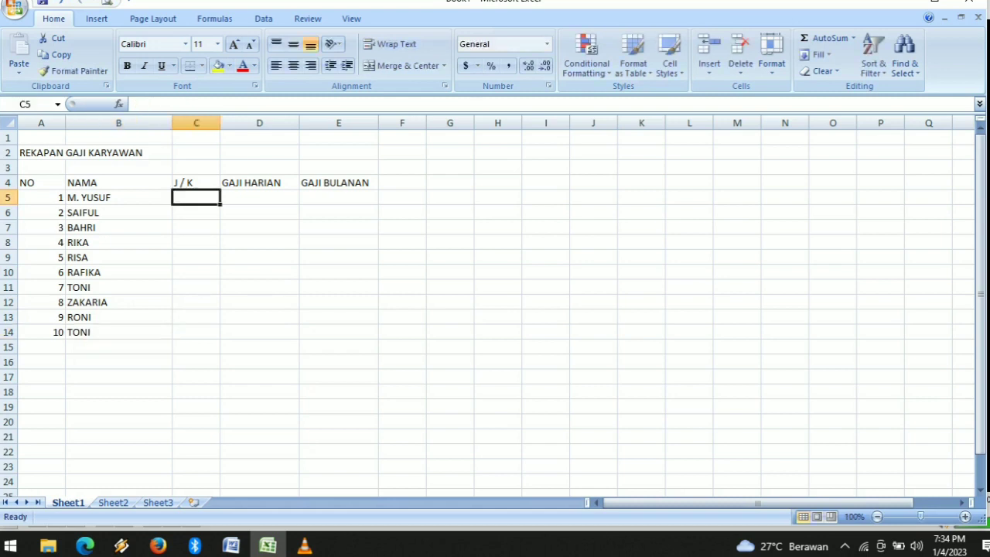
type("L")
key("Return")
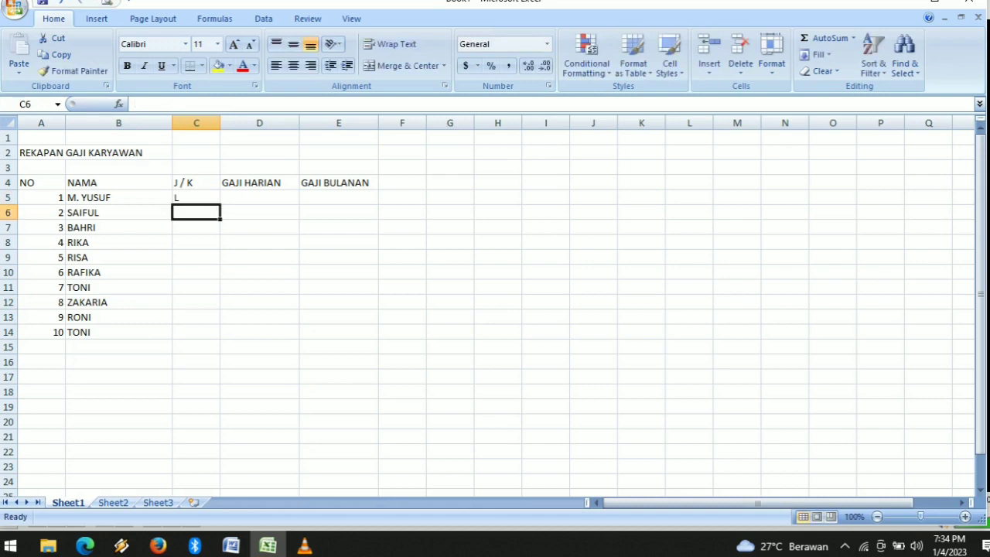
type("L")
key("Return")
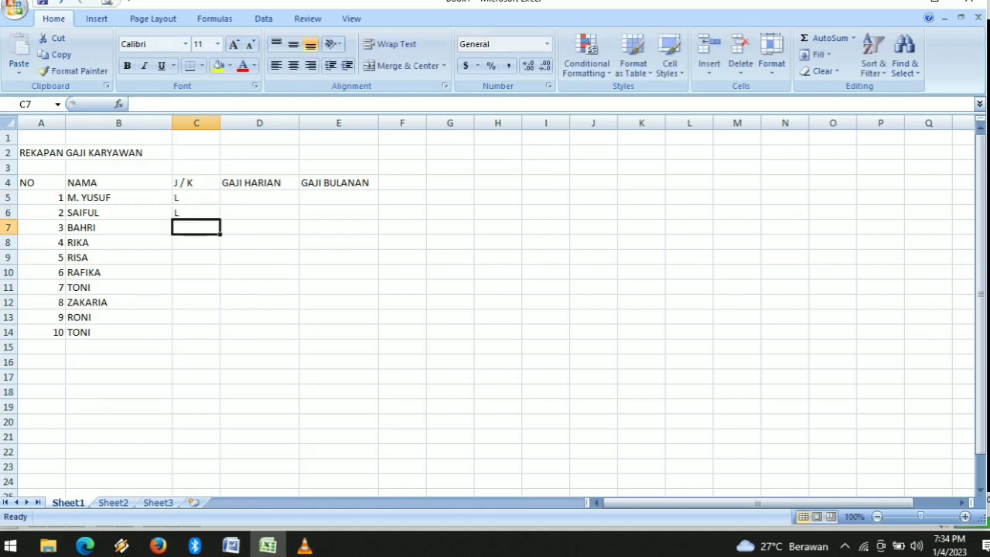
type("L")
key("Return")
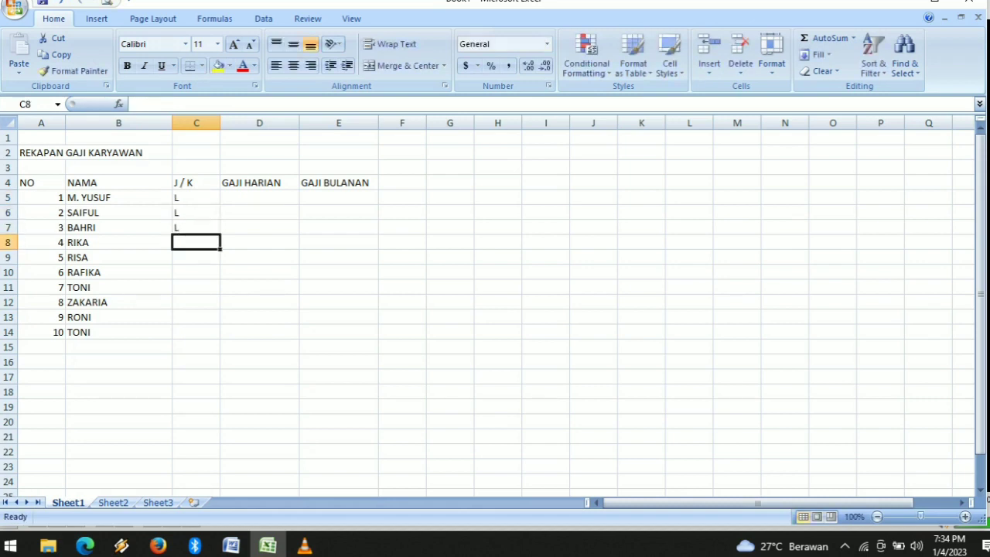
- Enter "P" under J / K for employees 4 to 6 in C8:C10
type("P")
key("Return")
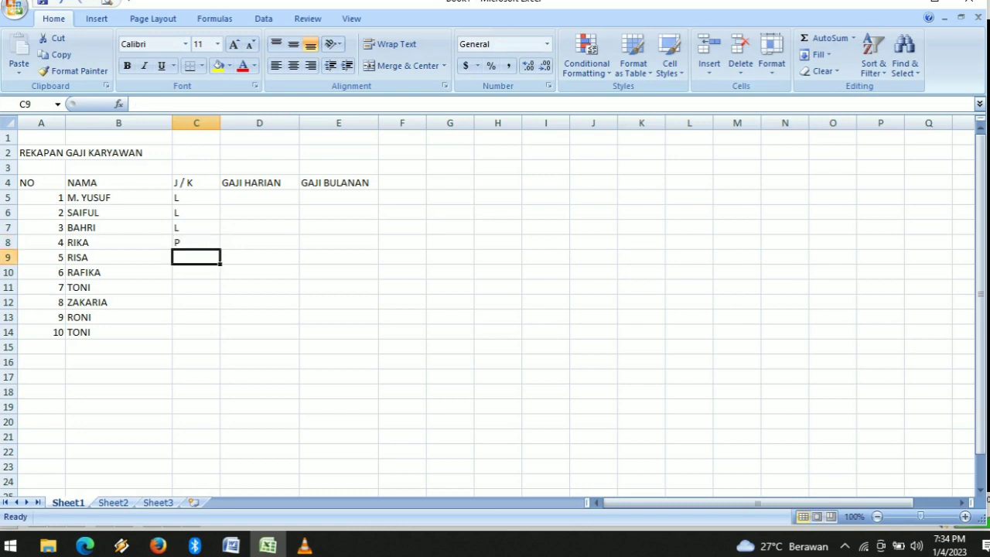
type("P")
key("Return")
type("L")
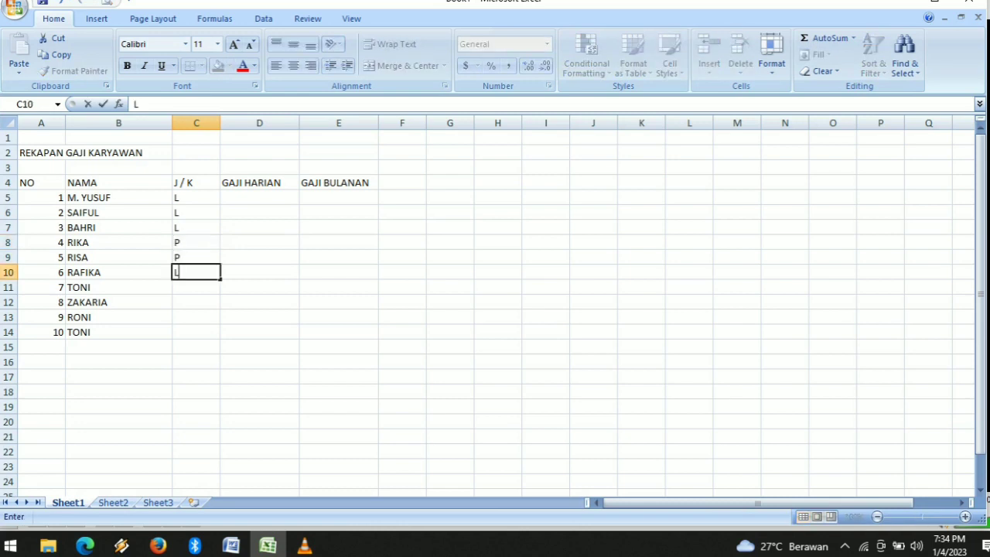
key("BackSpace")
type("P")
key("Return")
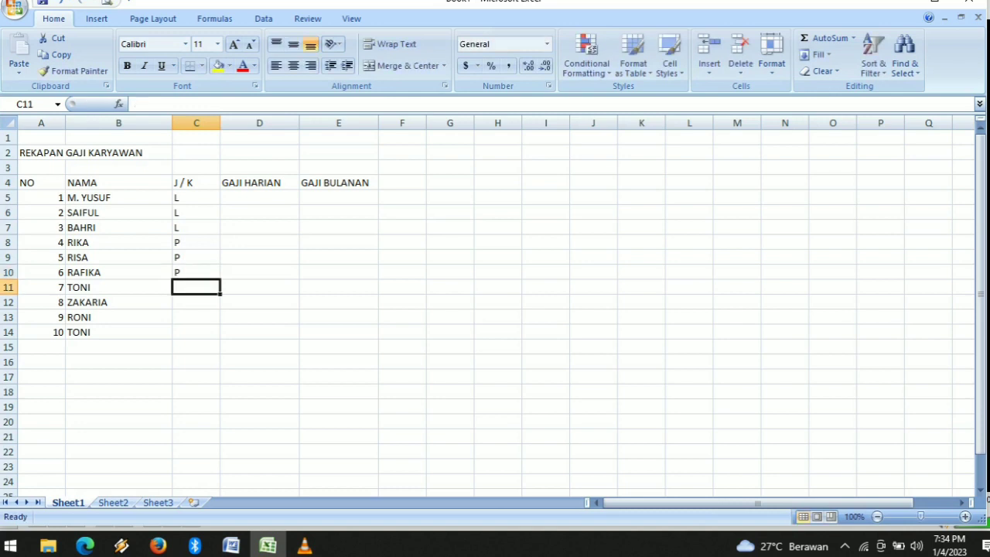
- Complete the J / K column with L, P, L and L in cells C11 to C14
type("P")
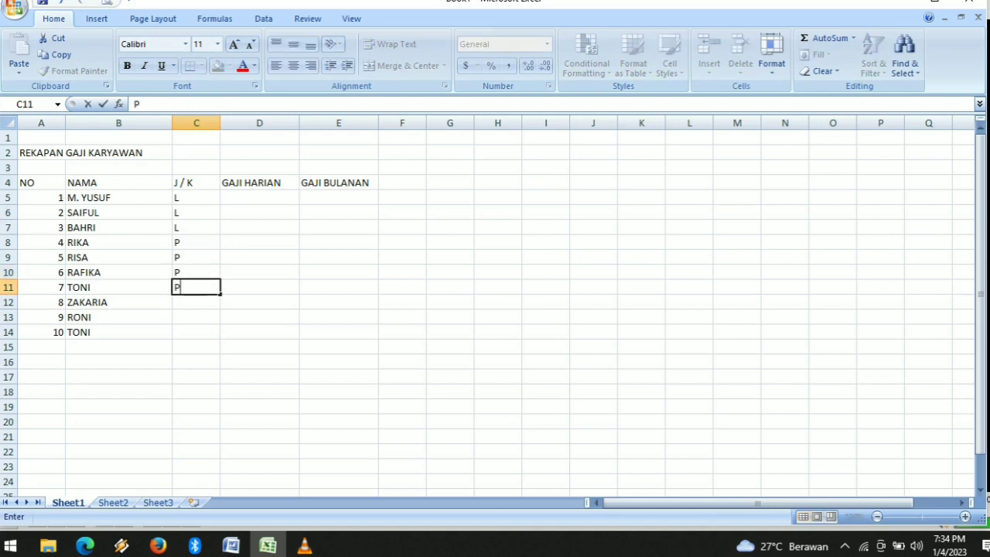
key("BackSpace")
type("L")
key("Return")
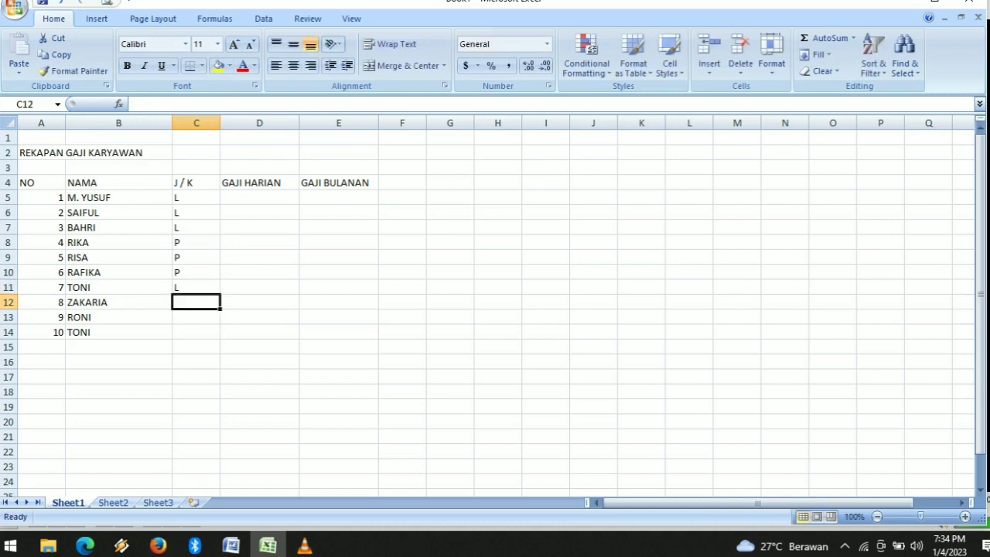
type("P")
key("Return")
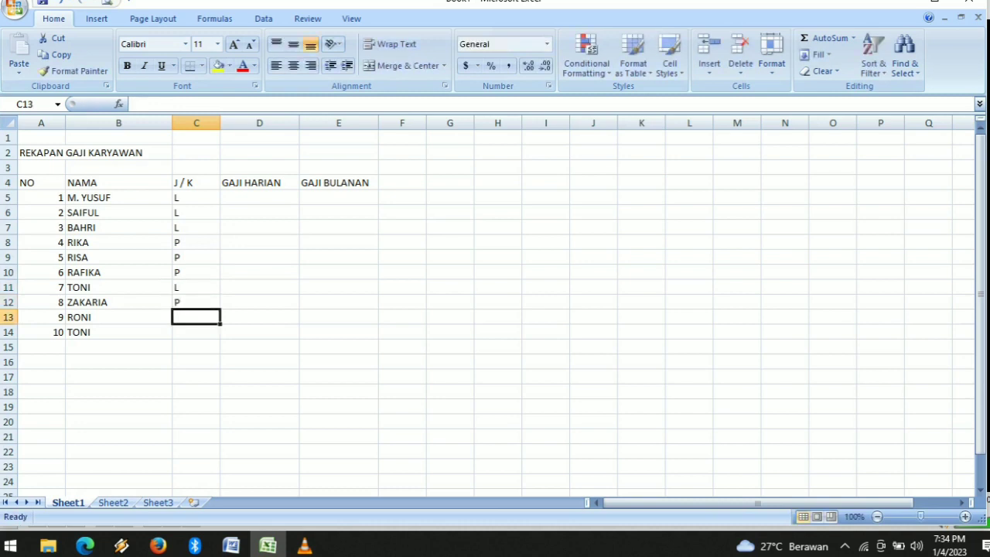
type("L")
key("Return")
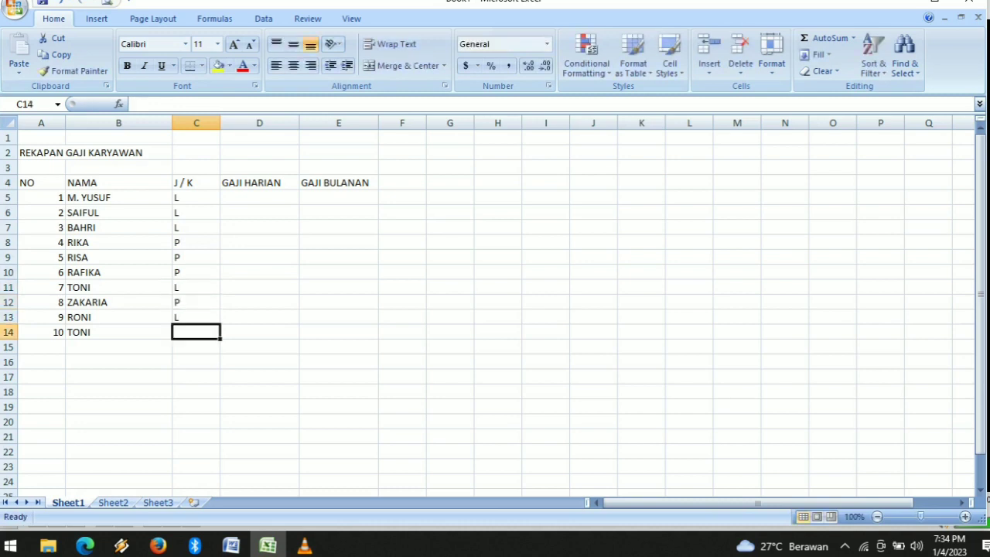
type("L")
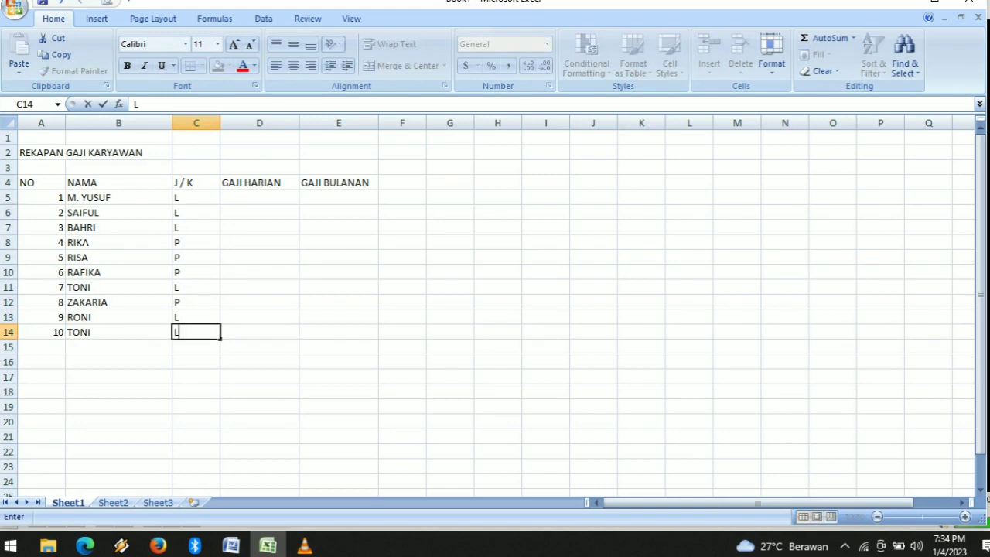
- Replace the duplicate name of employee 10 in B14 with a different employee's name
key("Left")
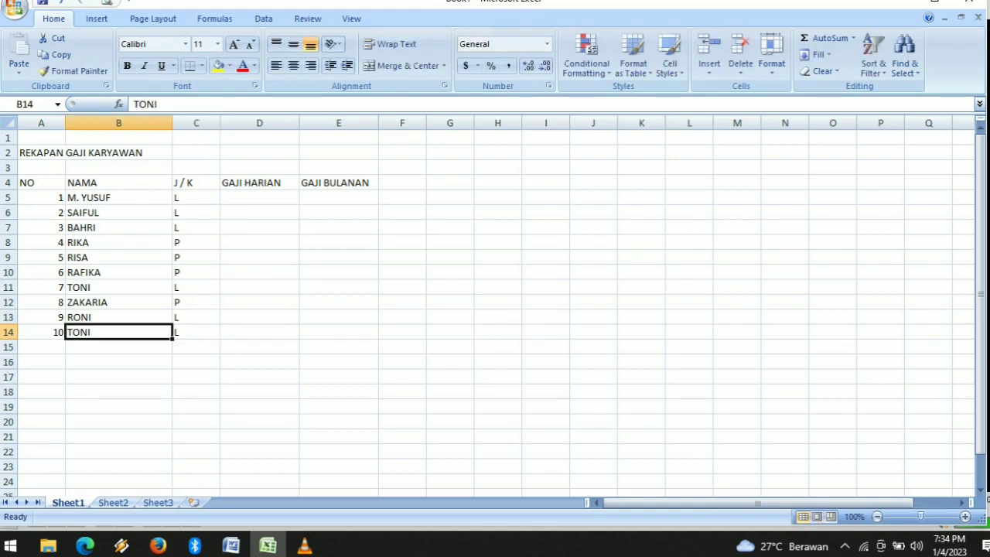
type("TINA")
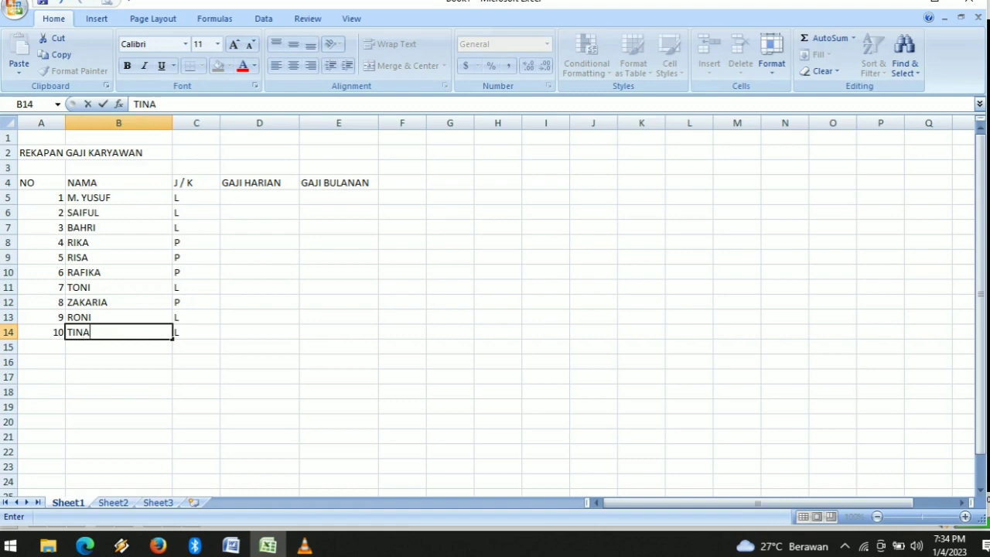
- Enter a daily salary of 150000 for the first employee in D5 under GAJI HARIAN
left_click(259, 197)
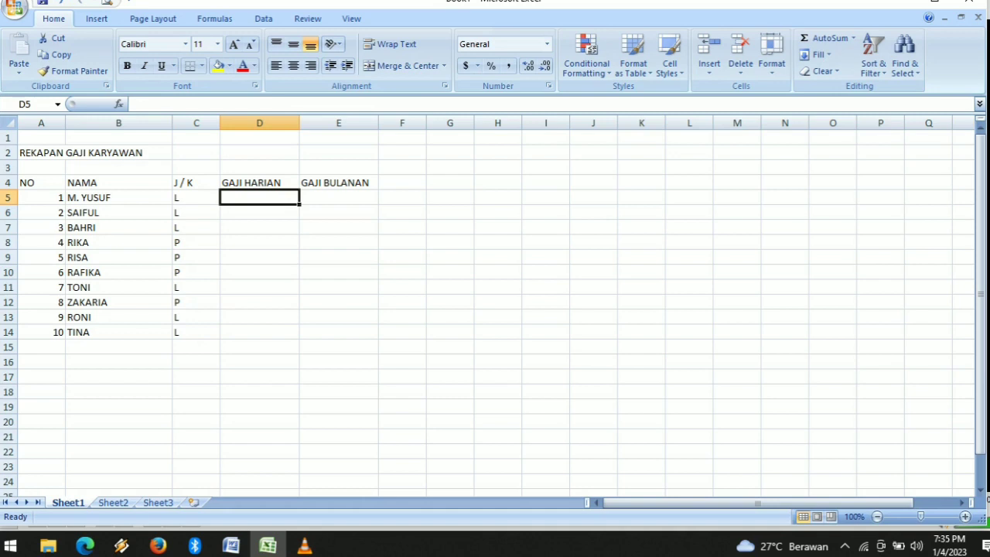
type("15")
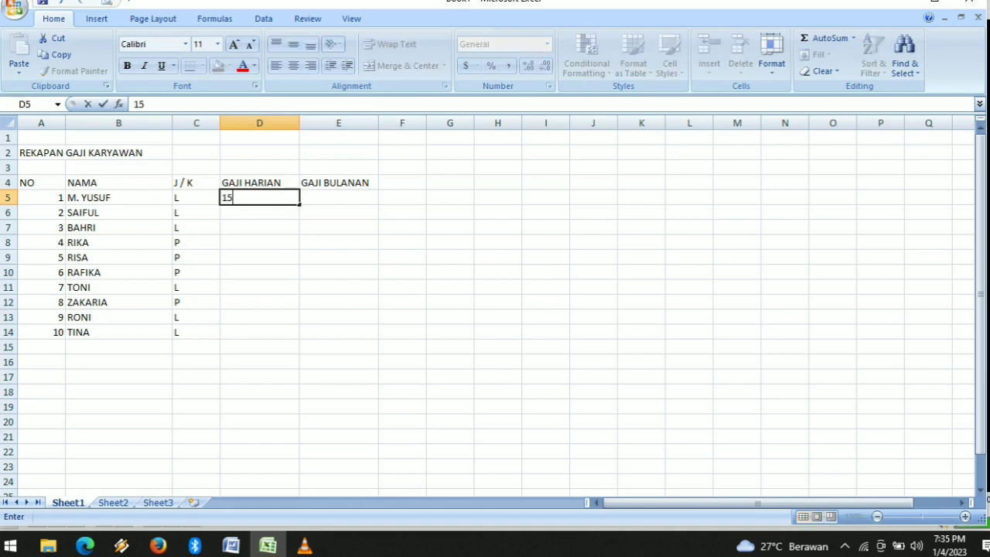
type("0000")
key("Return")
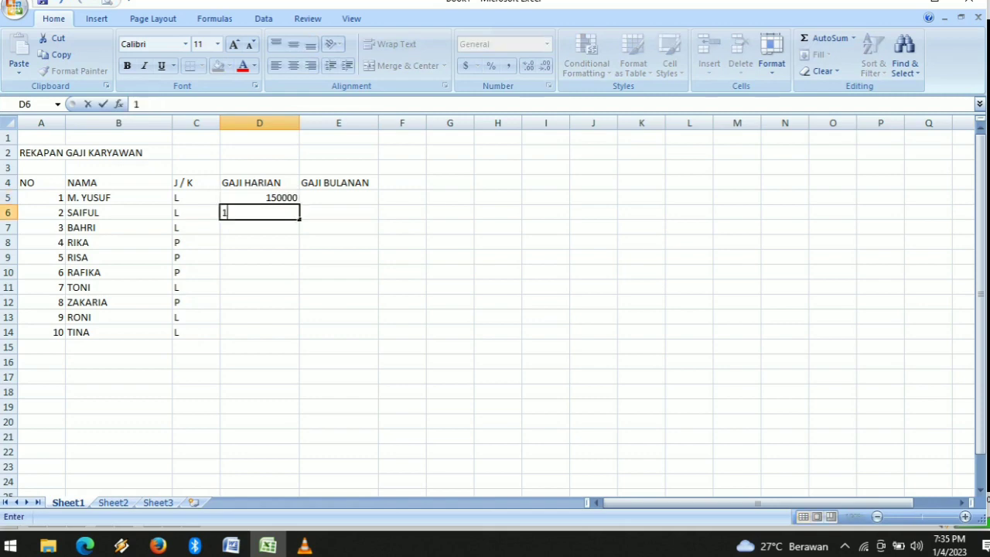
- Enter a daily salary of 150000 for the second employee in D6 and fill the amount down to D14
type("150000")
key("Return")
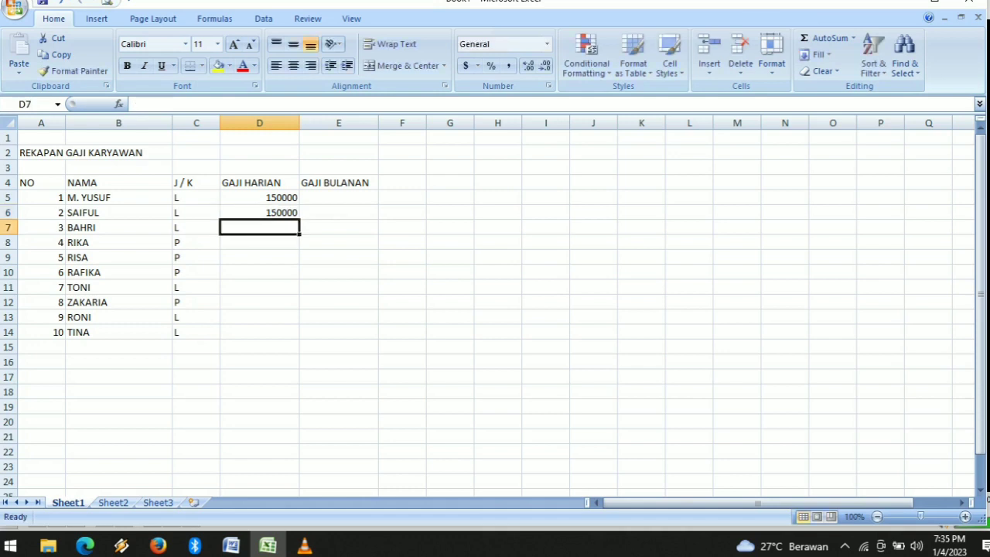
left_click_drag(259, 198, 299, 337)
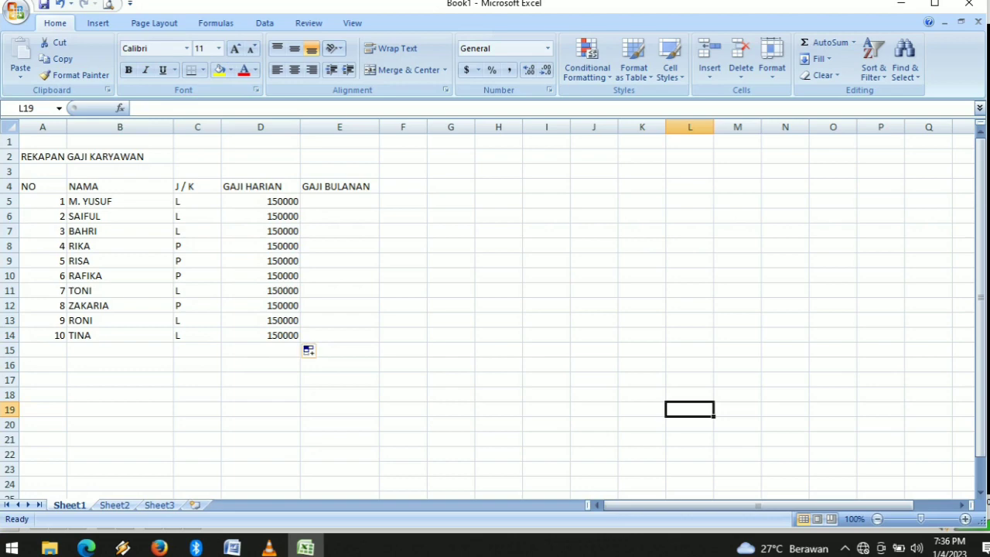
- Choose the Accounting number format with 0 decimal places for the daily salaries in D5:D14
left_click(260, 197)
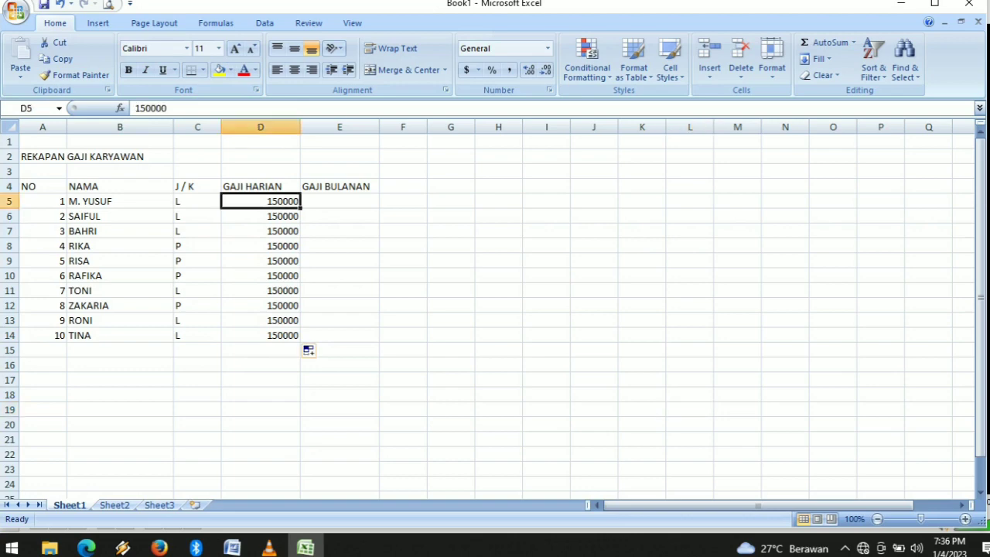
left_click_drag(260, 201, 260, 335)
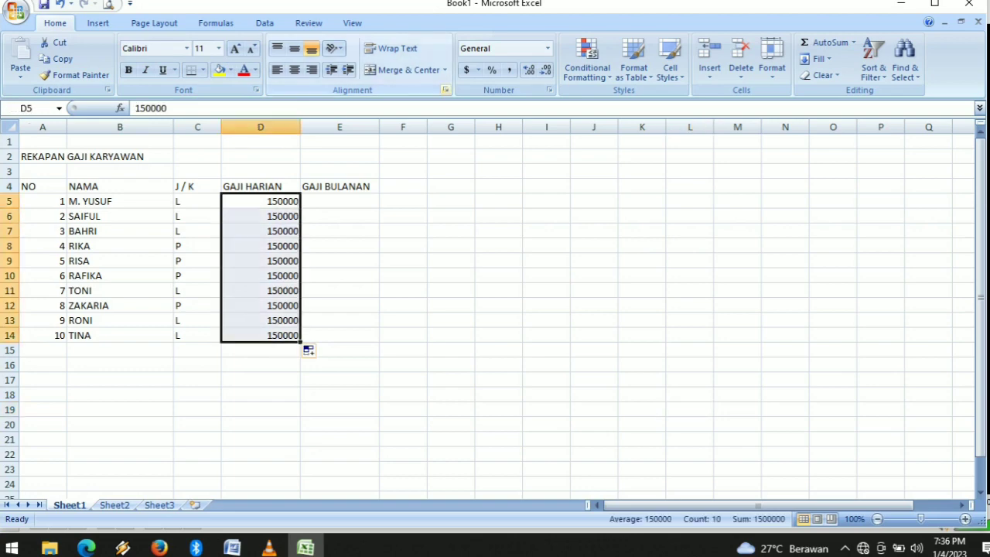
left_click(445, 90)
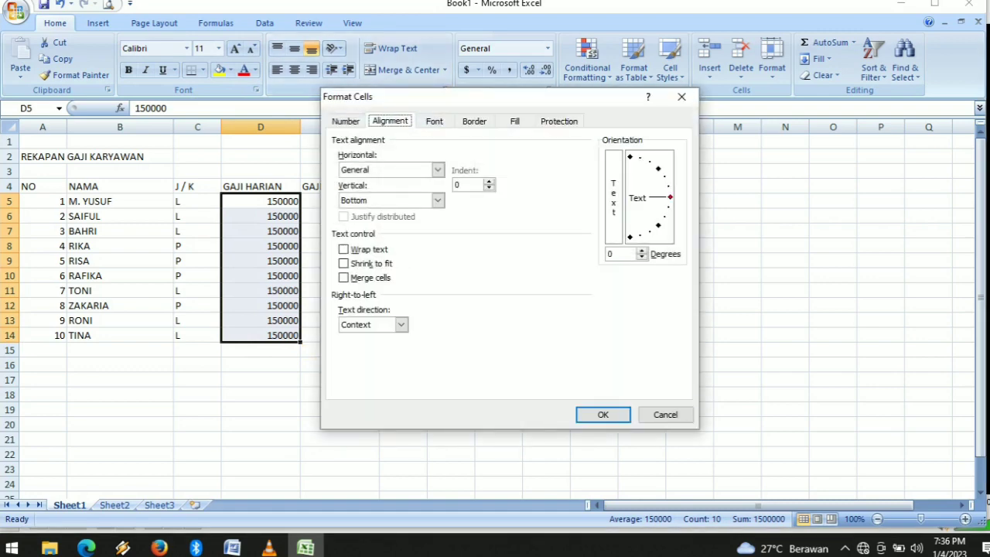
left_click(346, 121)
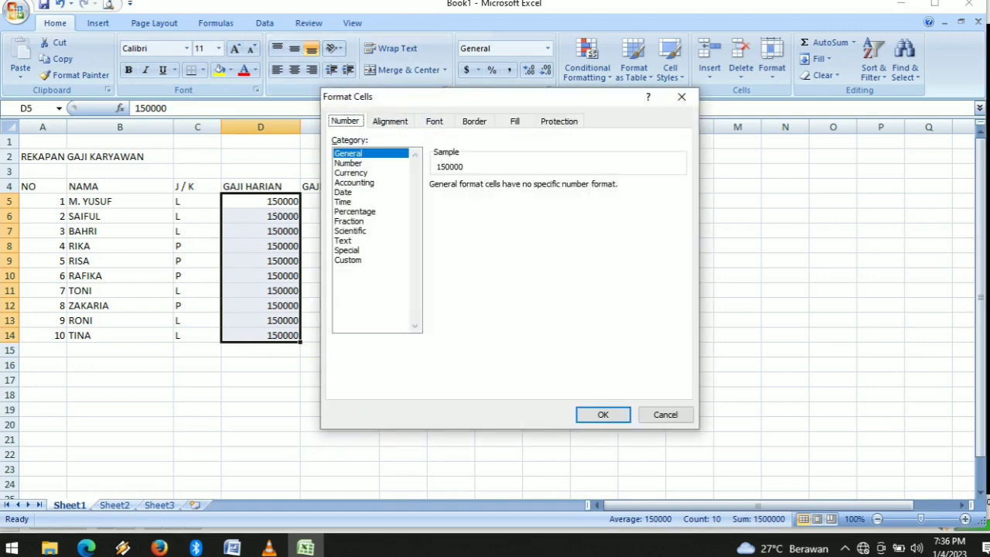
left_click(354, 183)
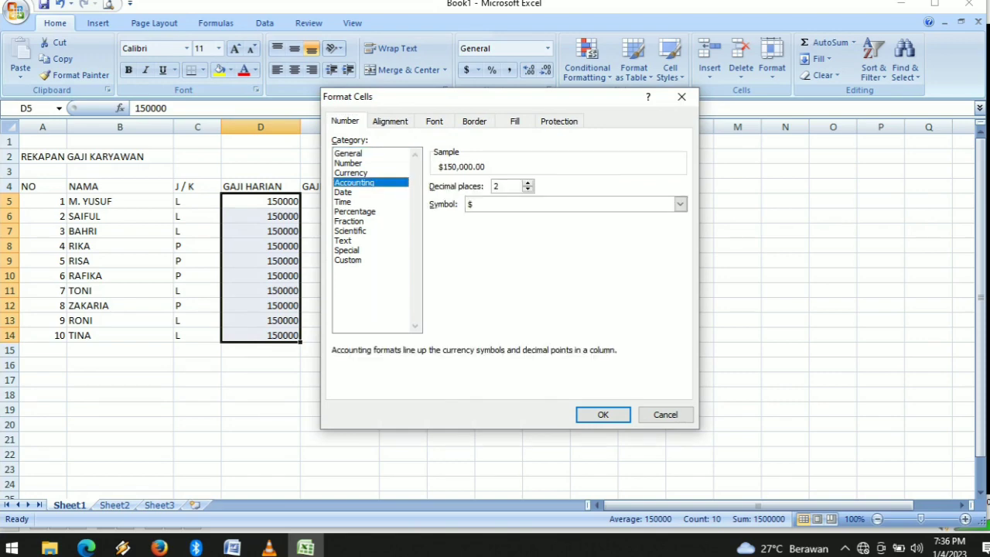
double_click(528, 182)
left_click(527, 189)
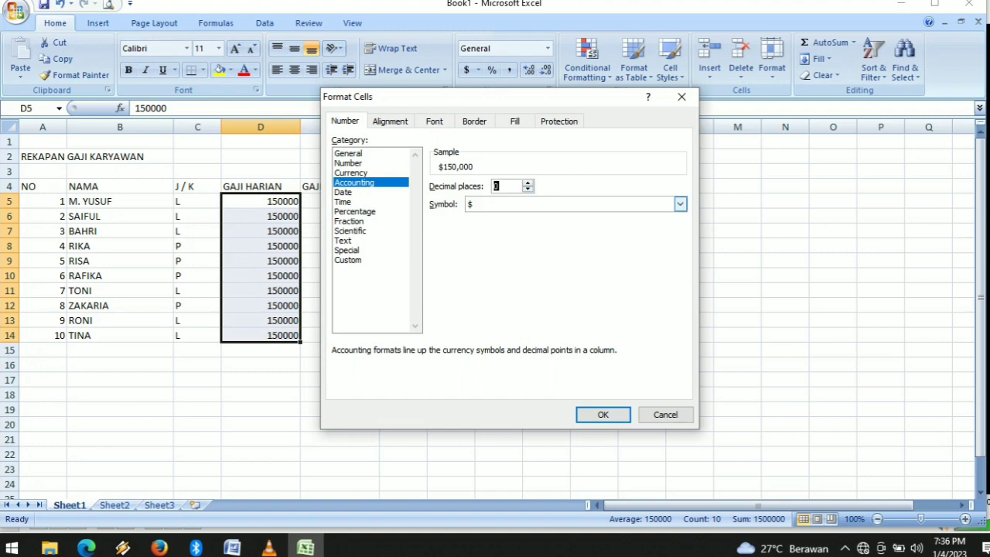
- Set the currency symbol for D5:D14 to Rp Indonesian (Indonesia) and apply the cell format
left_click(680, 204)
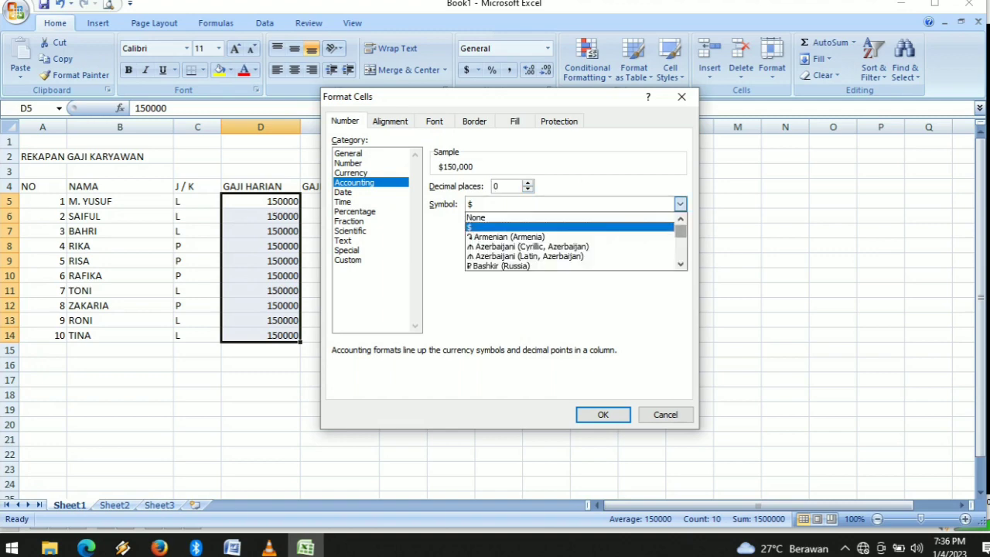
scroll(572, 241, "down", 10)
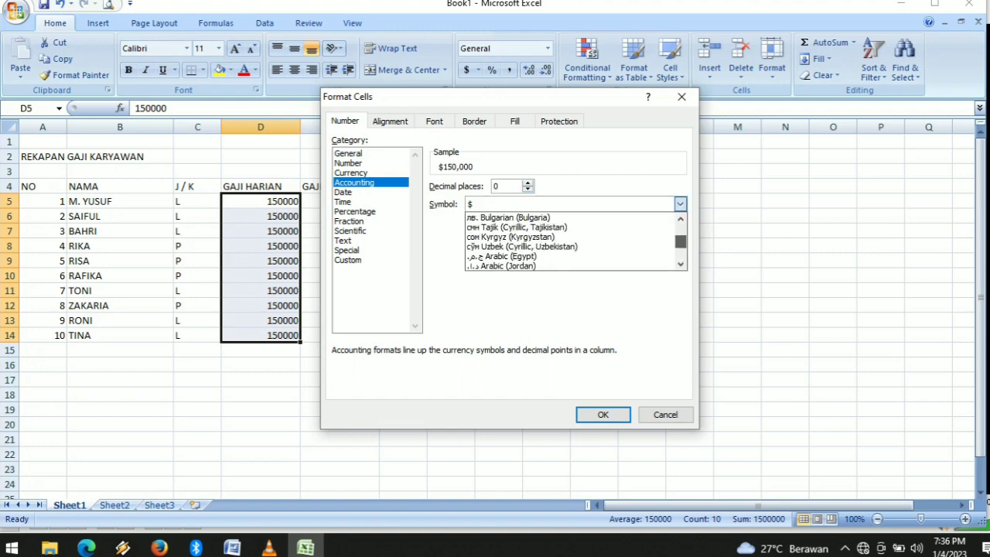
scroll(573, 241, "up", 5)
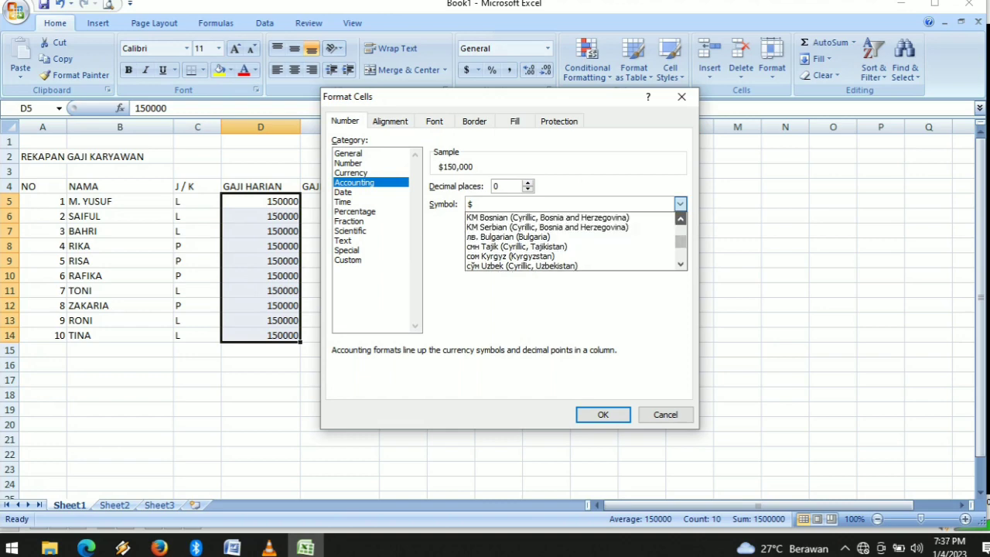
left_click(681, 219)
left_click(681, 219)
left_click(681, 219)
left_click(680, 219)
left_click(681, 218)
left_click(680, 219)
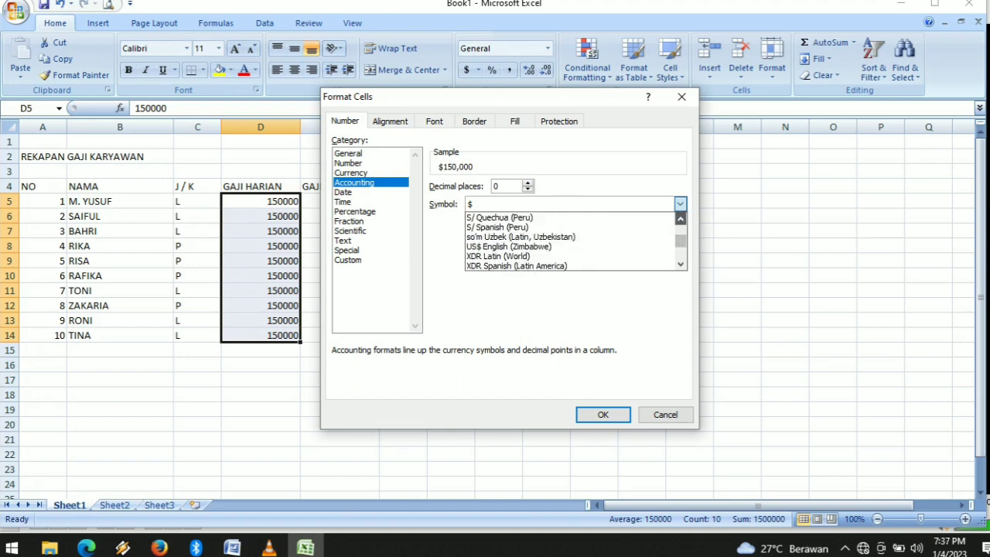
left_click(681, 219)
left_click(680, 219)
left_click(680, 219)
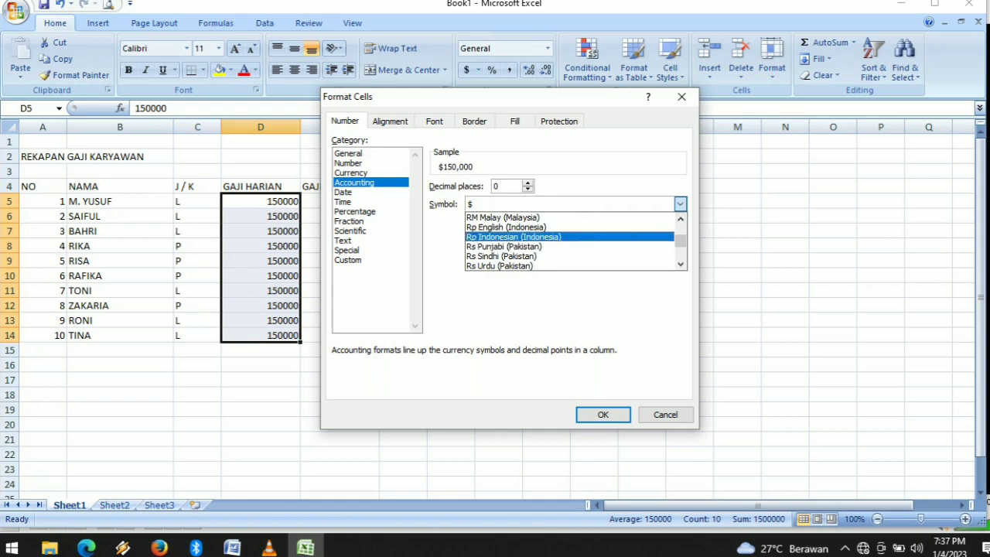
left_click(542, 237)
left_click(603, 415)
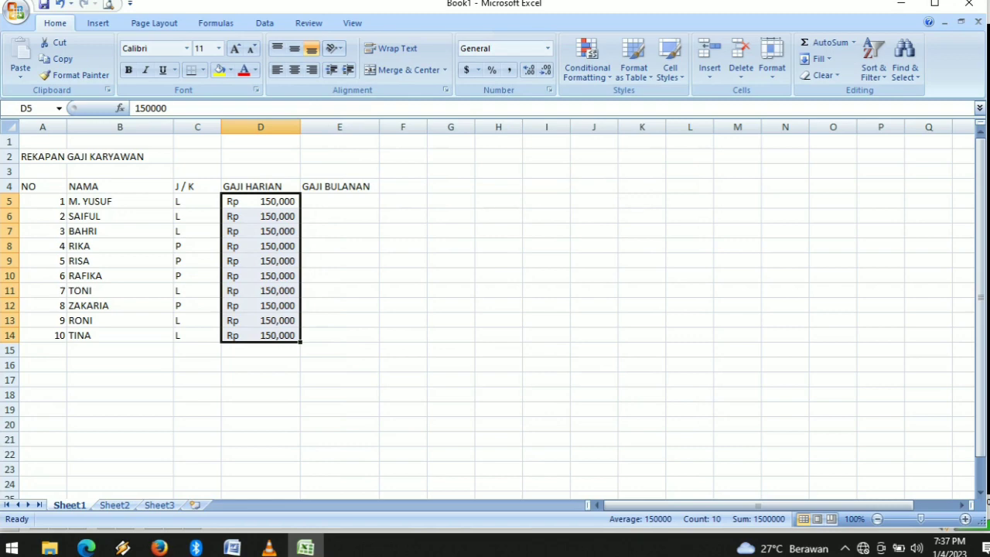
left_click(339, 186)
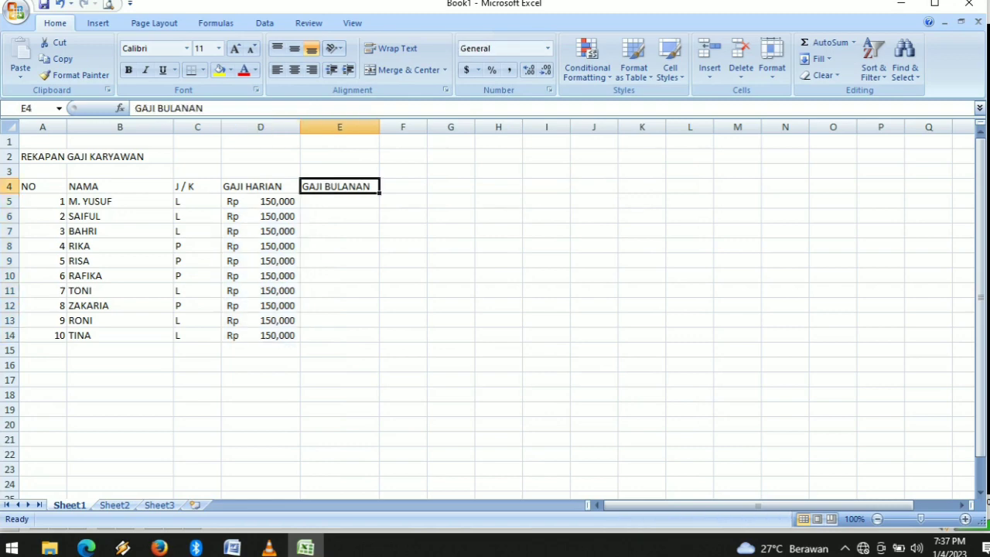
left_click(339, 201)
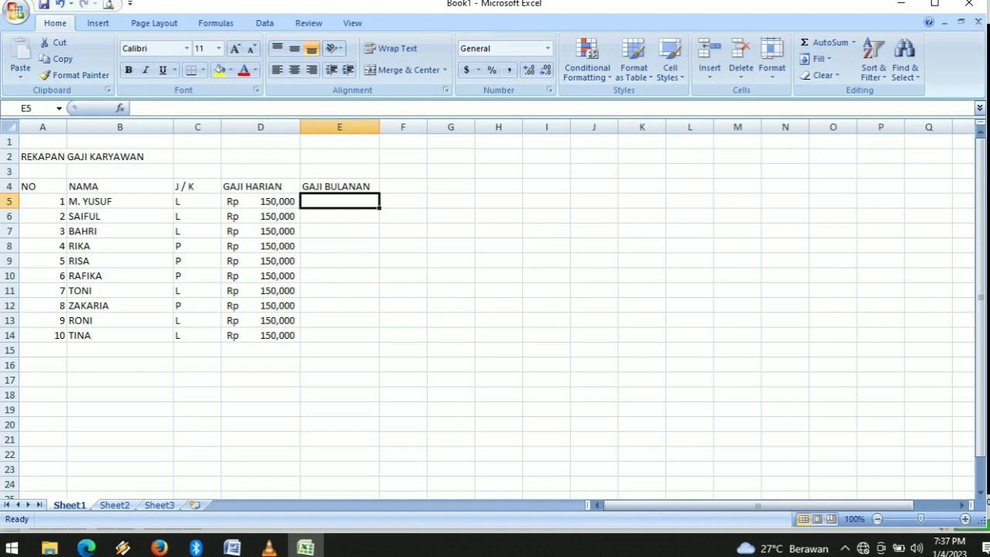
left_click(10, 187)
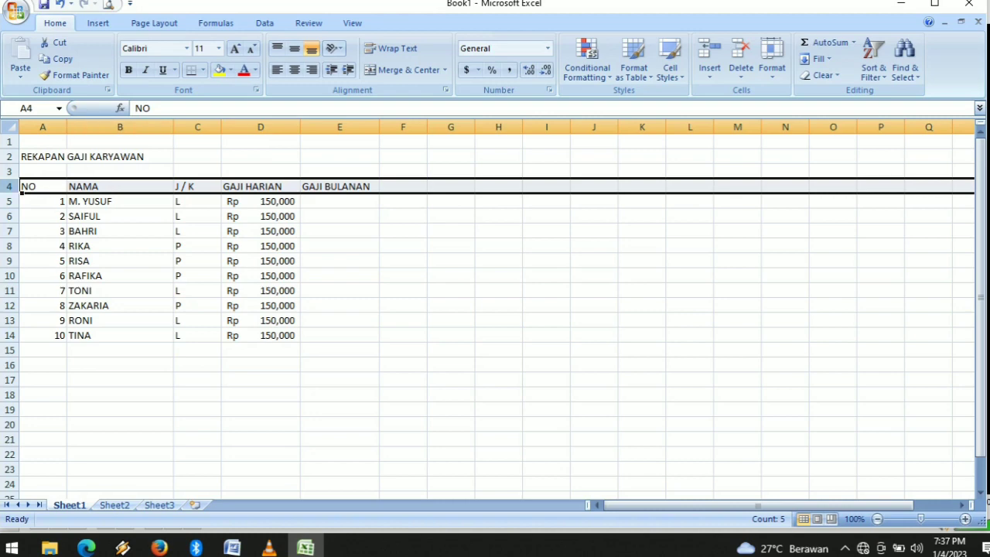
left_click(709, 53)
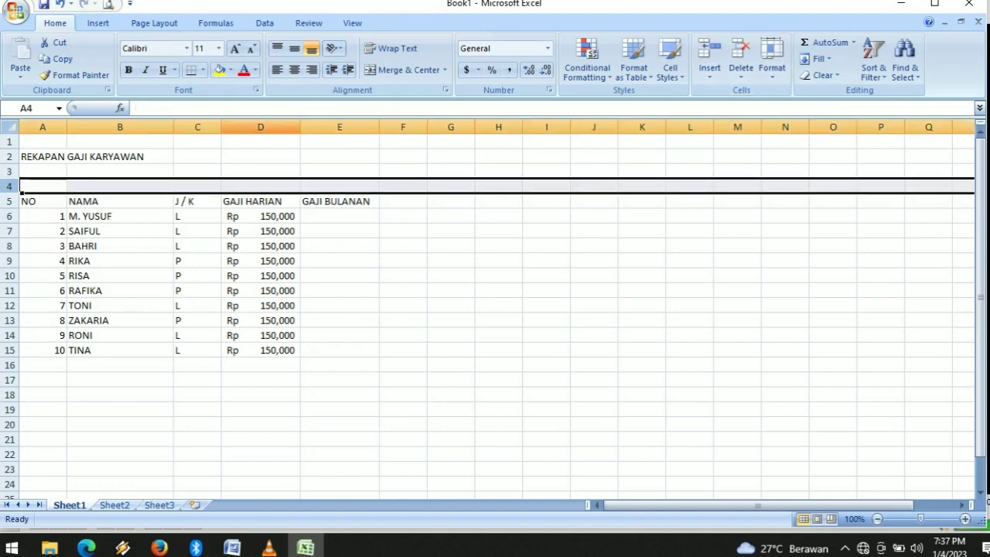
left_click(60, 4)
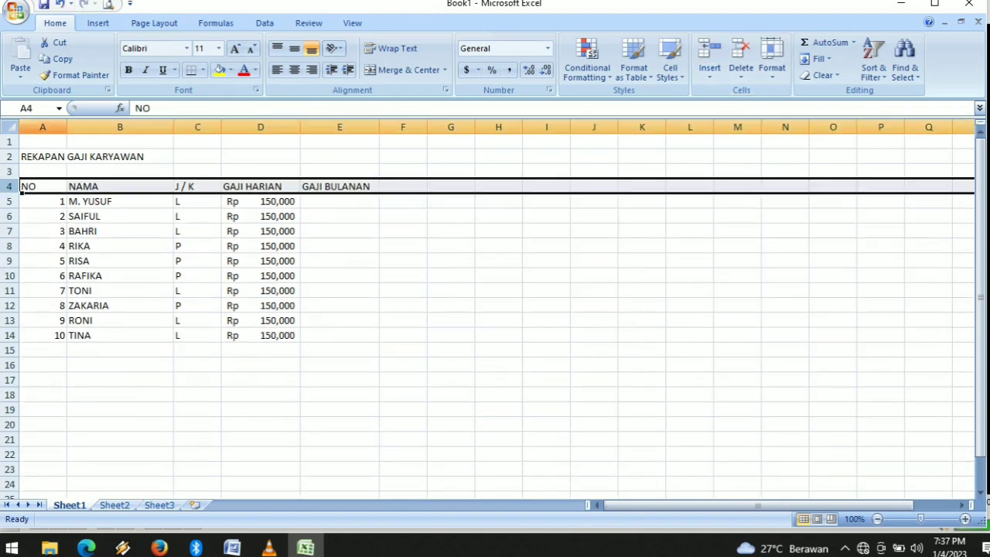
- Insert a blank row directly below the header row and enter 30 under GAJI BULANAN in E5
left_click(11, 202)
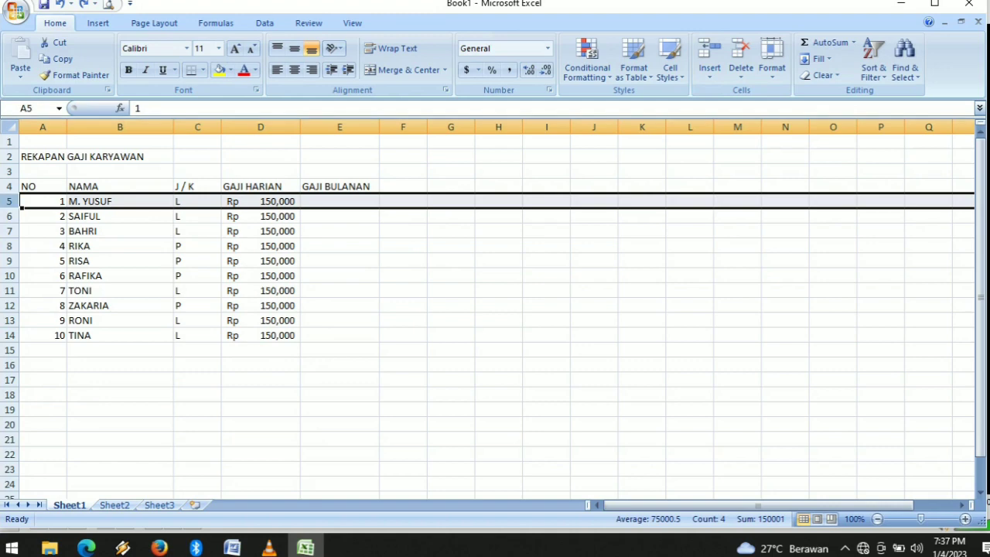
left_click(710, 52)
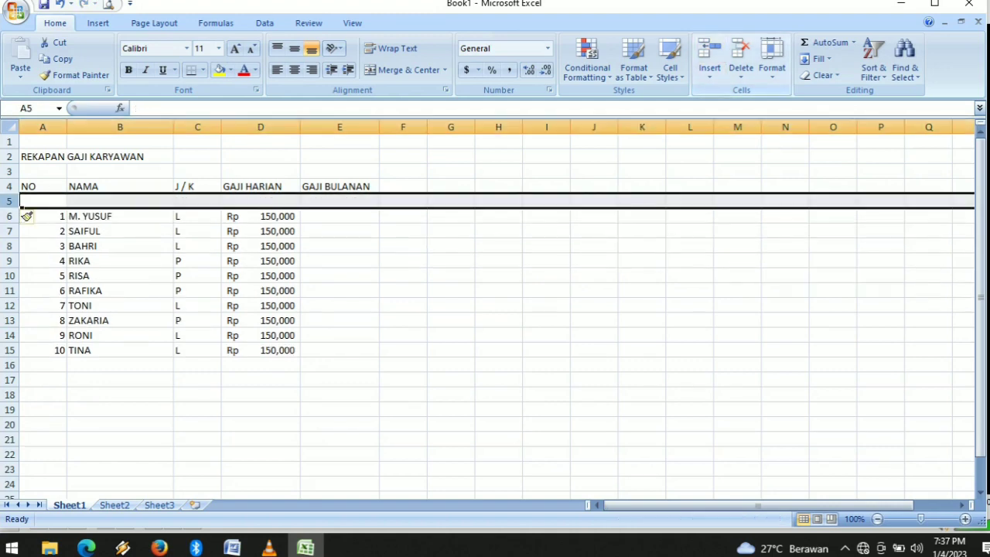
left_click(340, 201)
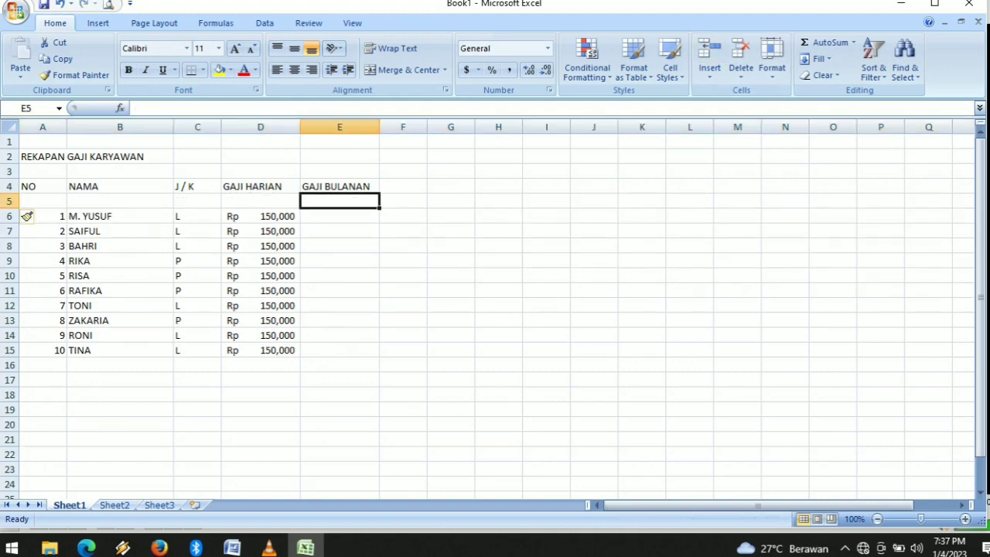
type("12")
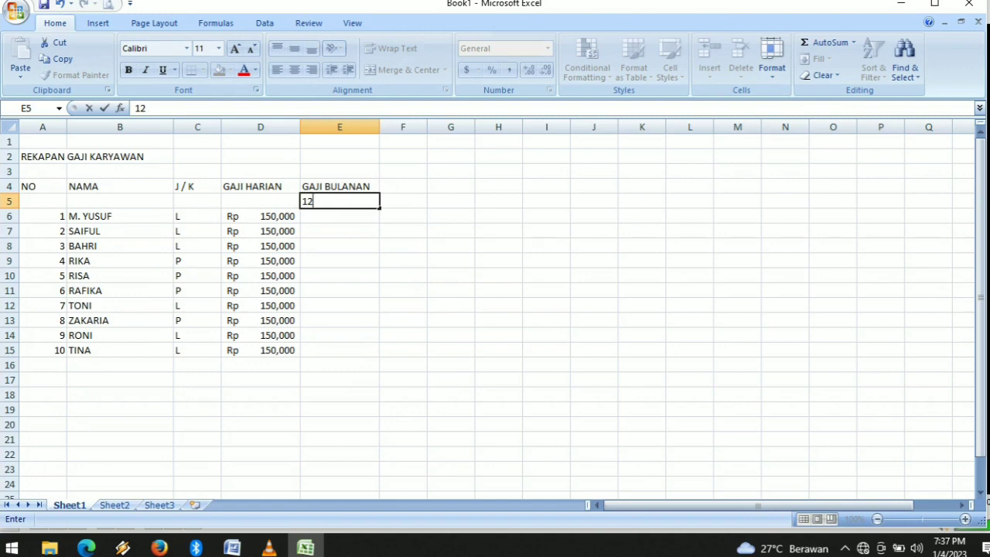
key("BackSpace")
key("BackSpace")
type("30")
key("Return")
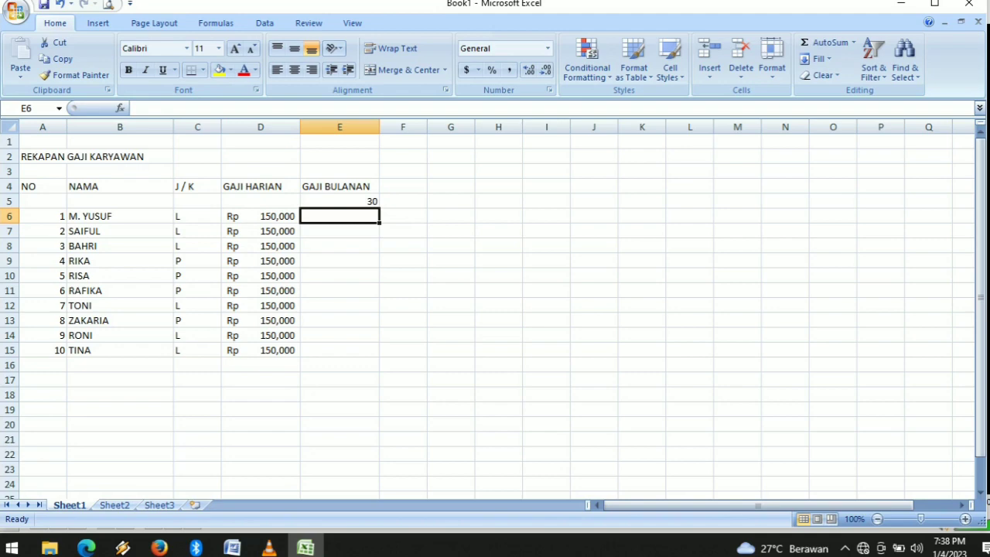
- Calculate the first employee's monthly salary in E6 with the formula =SUM(D6*E5)
type("=")
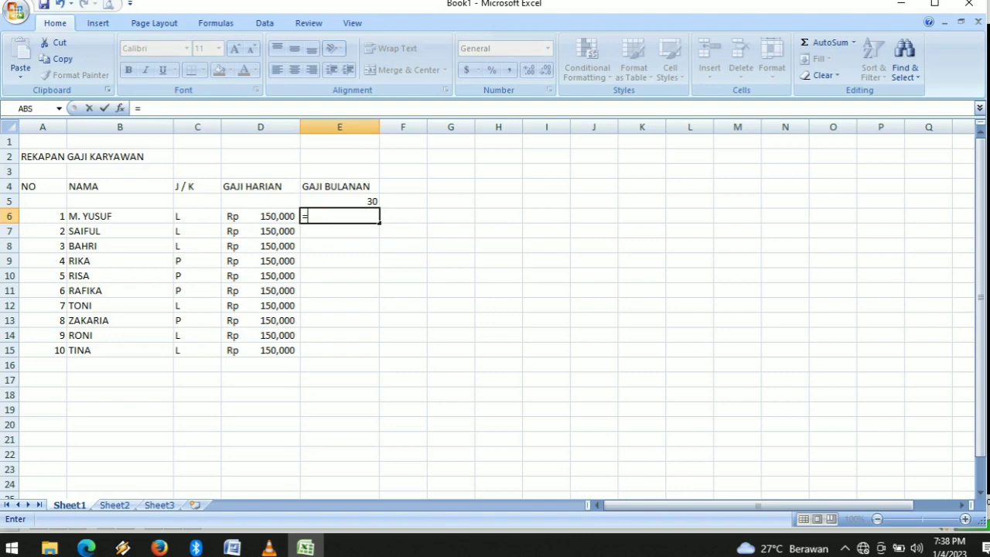
type("SUM(")
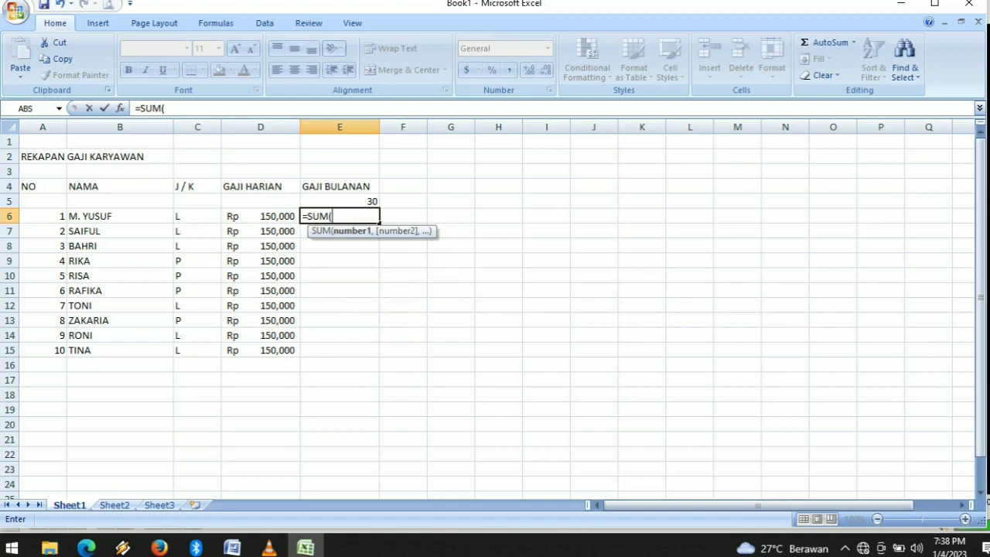
left_click(260, 216)
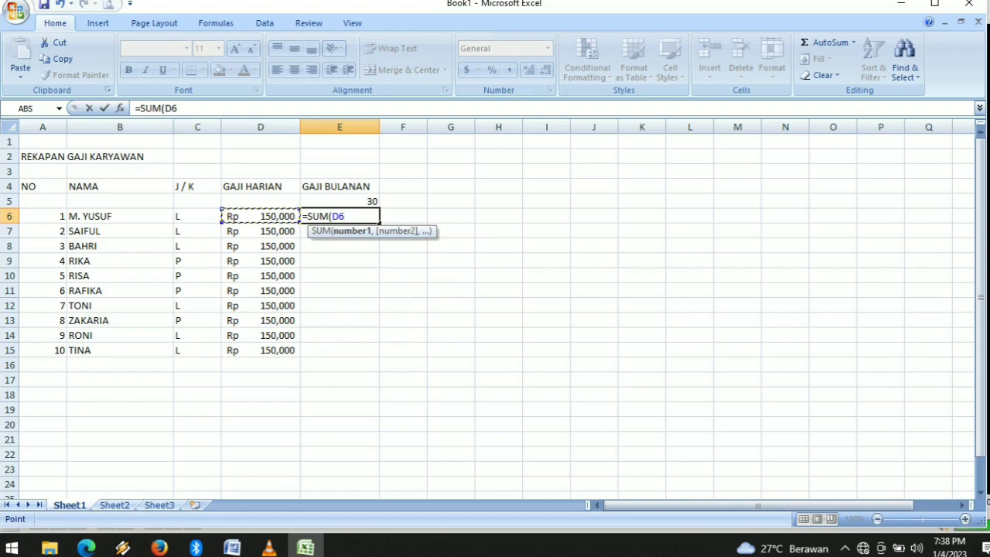
type("*")
left_click(340, 201)
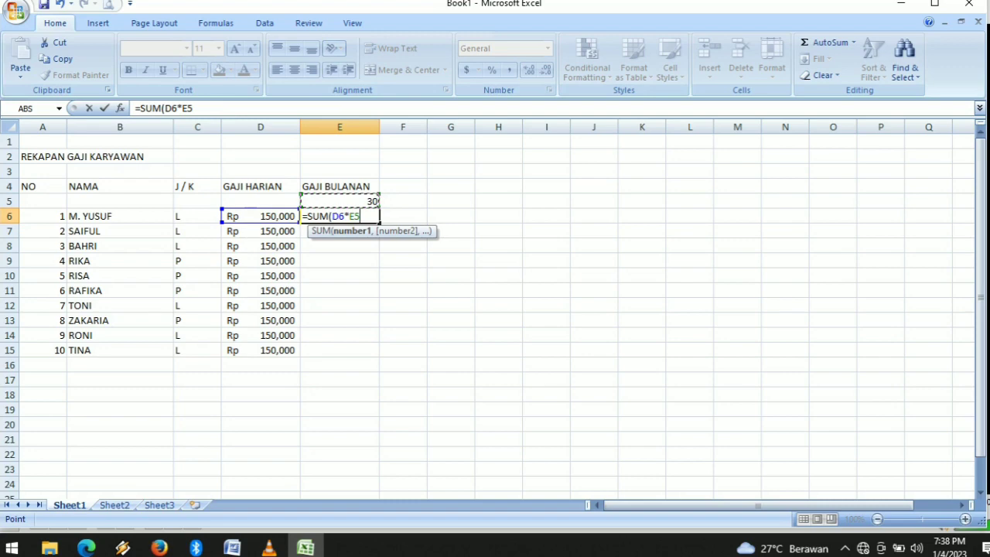
key("Return")
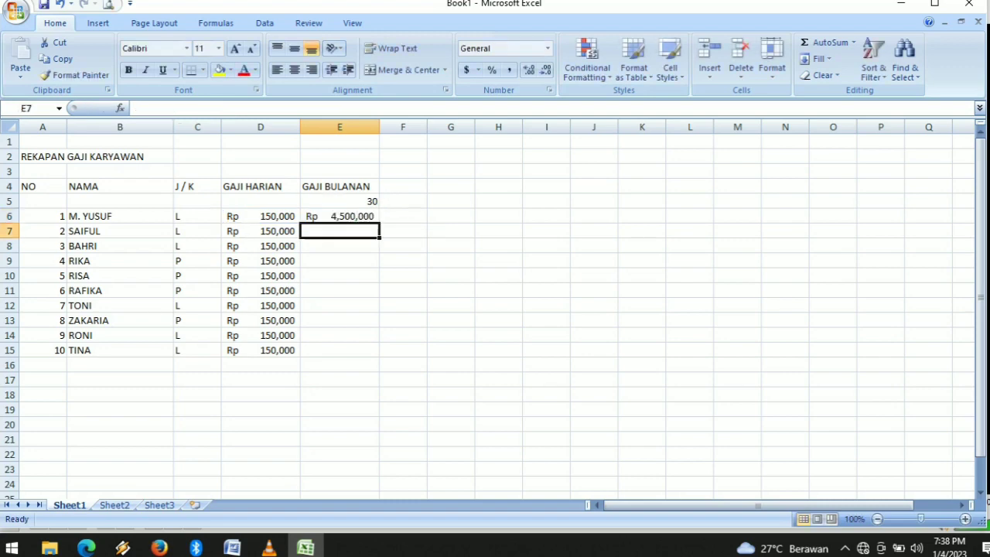
- Enter =D7*E5 in E7 for the second employee and fill the monthly salary formulas from E6:E7 down to E15
type("=")
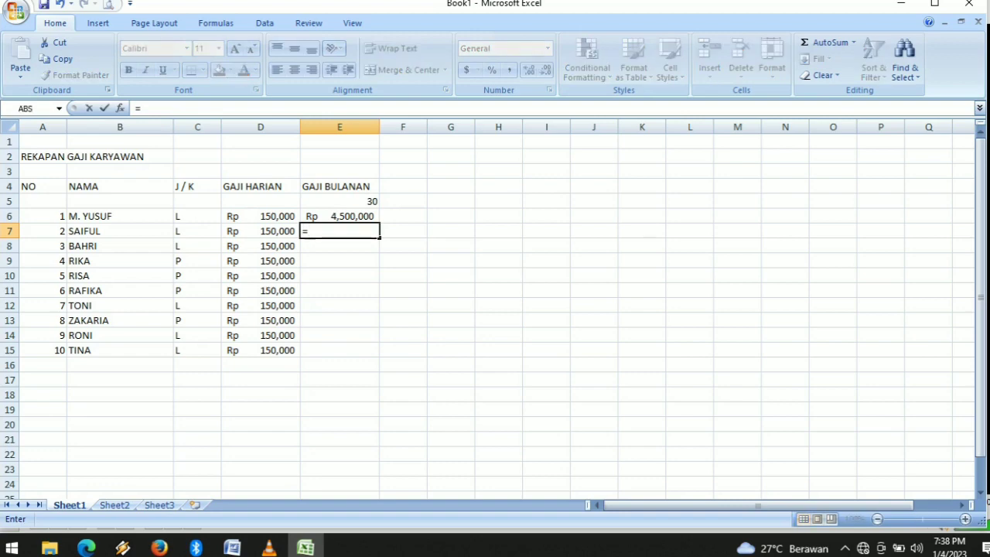
left_click(261, 231)
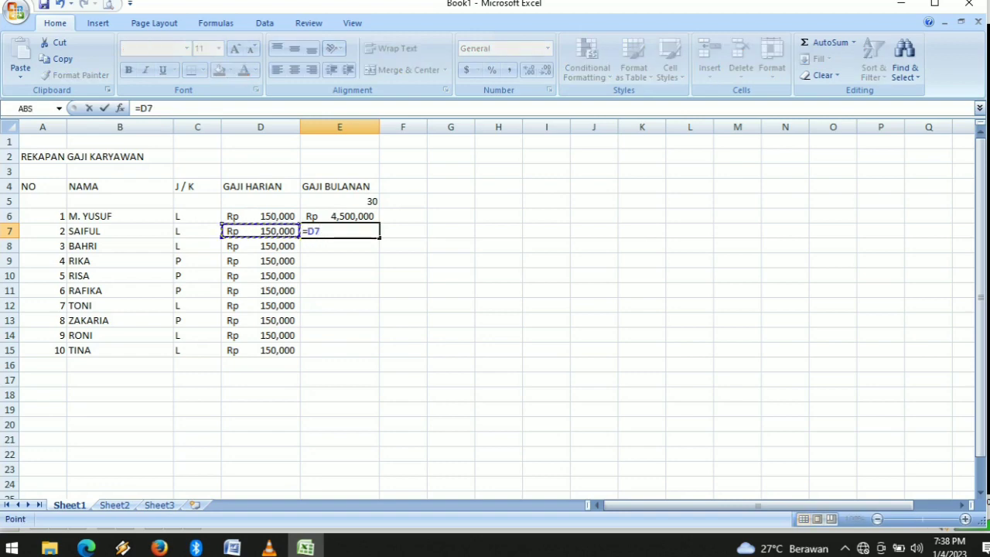
type("*")
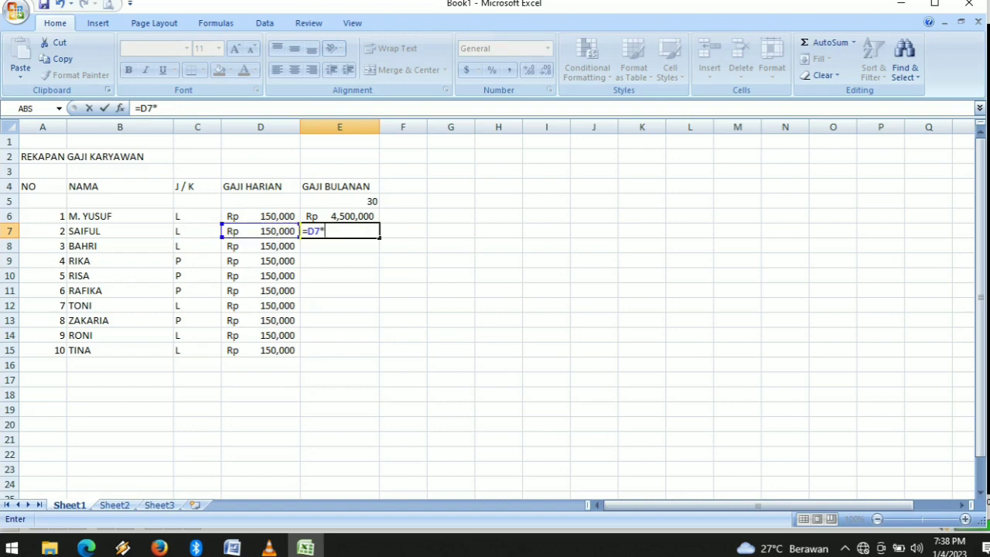
left_click(377, 201)
key("F4")
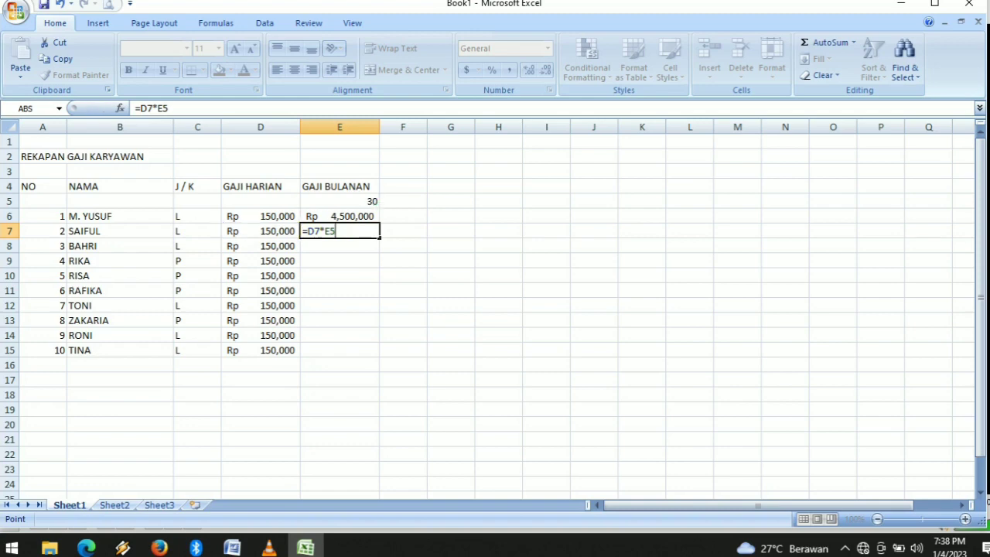
key("Return")
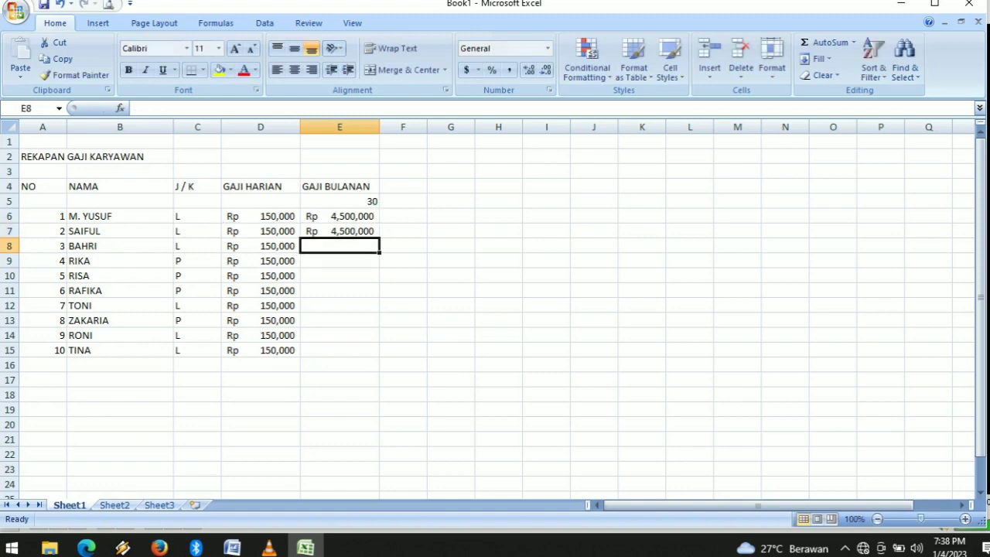
left_click_drag(339, 216, 378, 356)
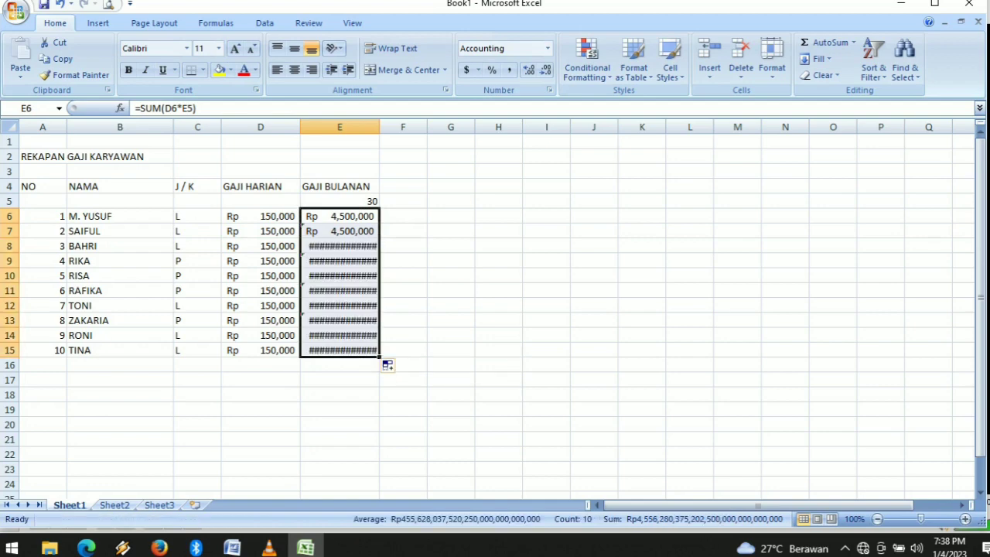
- Widen the GAJI BULANAN column and clear the monthly salary formulas from E8:E15
left_click_drag(379, 127, 388, 127)
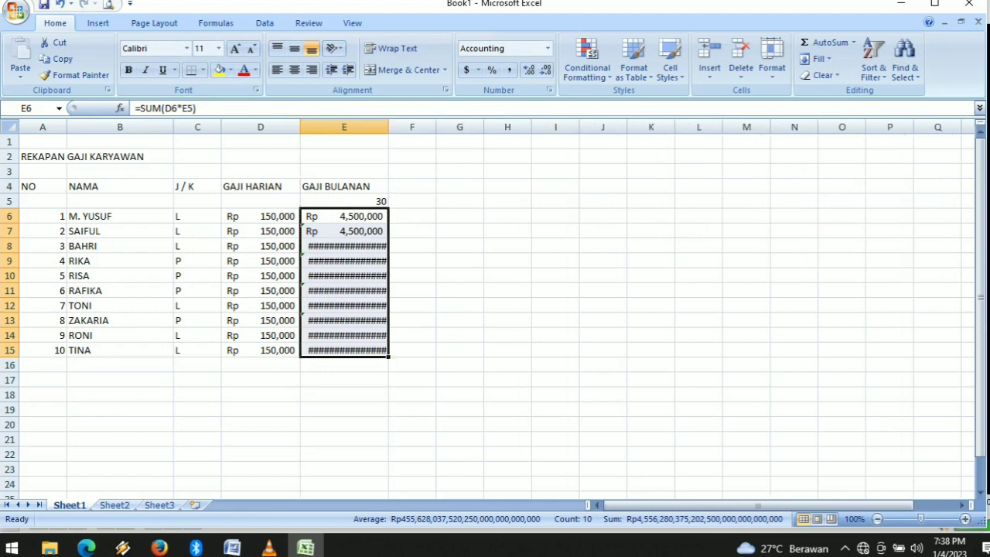
left_click_drag(344, 245, 344, 351)
key("Delete")
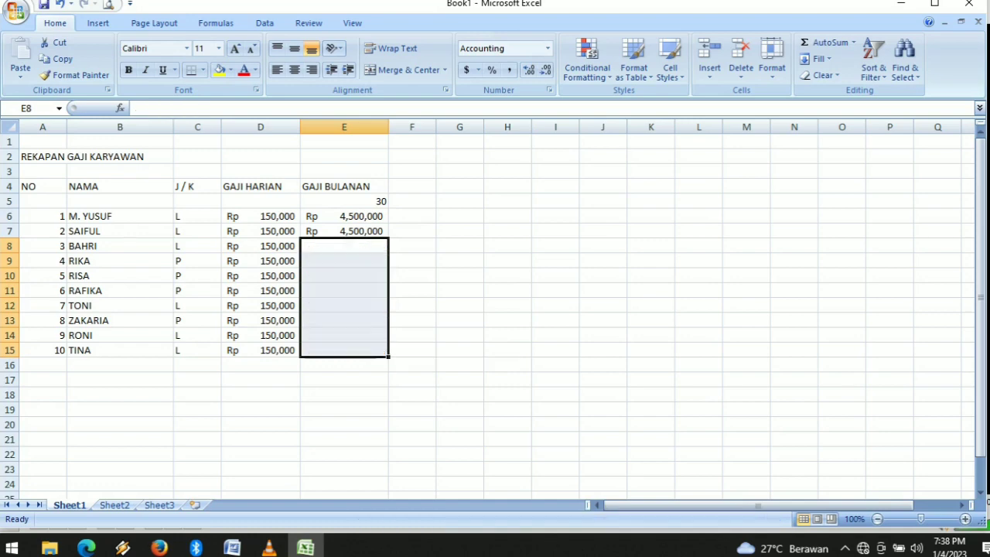
left_click(344, 246)
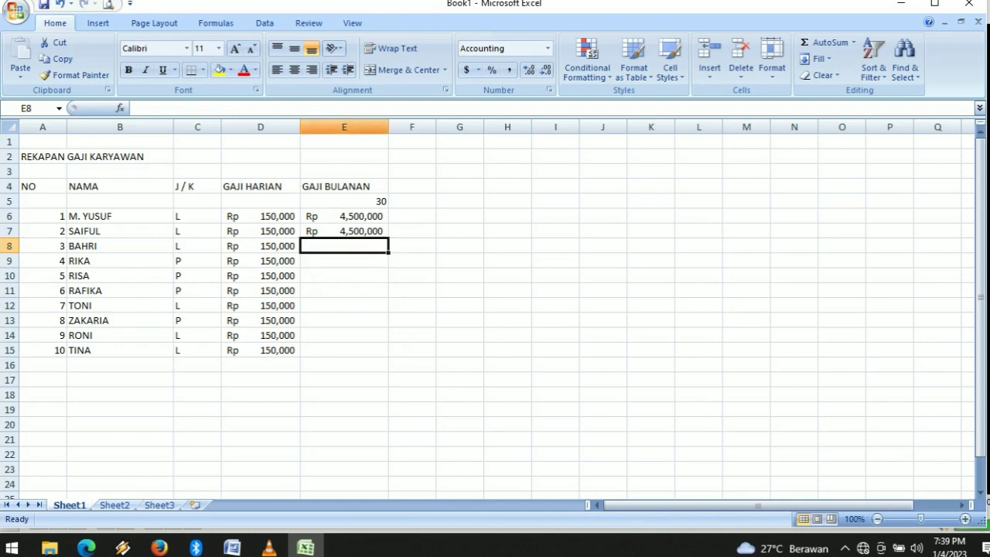
- Delete the whole GAJI BULANAN column E and enter the header JUMLAH HARI in E4
left_click(344, 127)
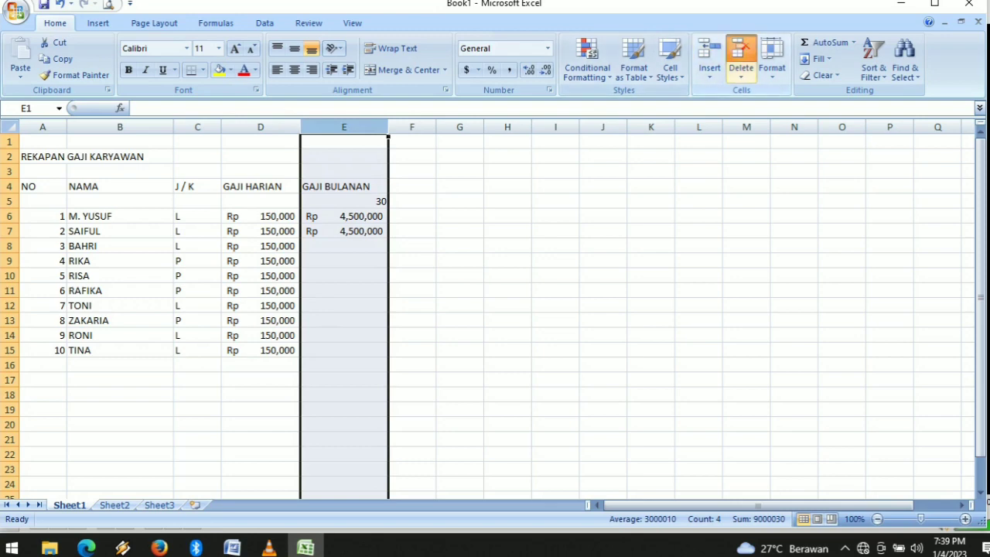
left_click(740, 54)
left_click(323, 186)
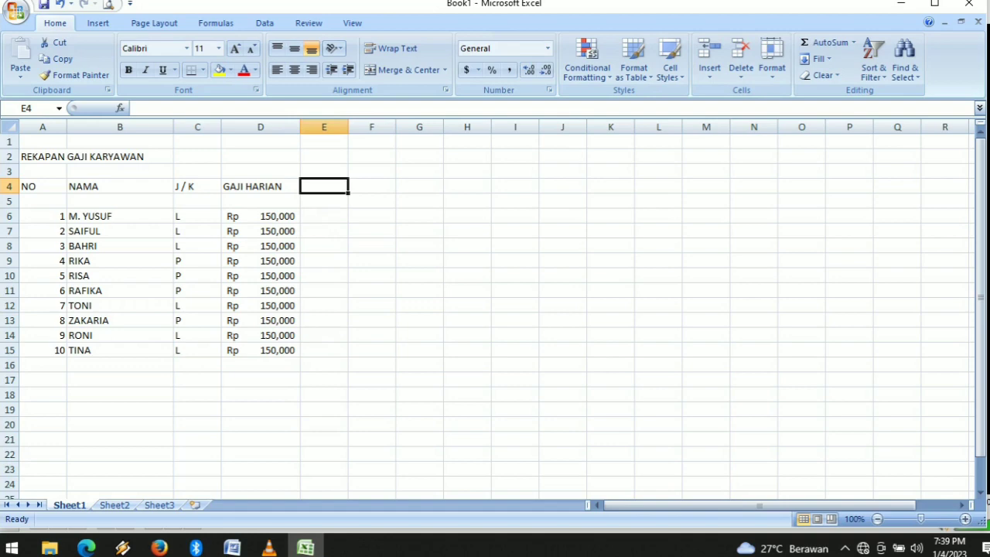
type("BU")
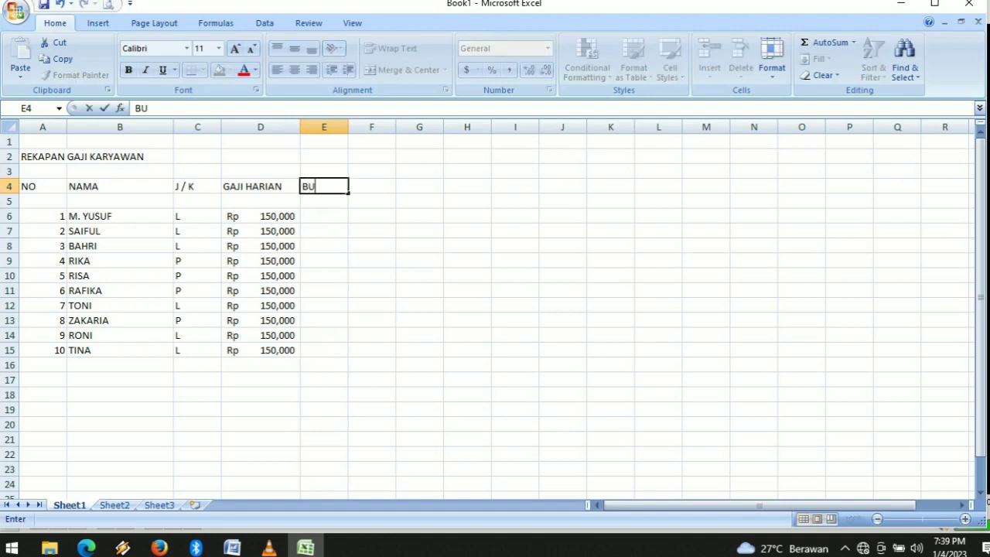
key("BackSpace")
key("BackSpace")
type("HARI")
key("BackSpace")
key("BackSpace")
key("BackSpace")
key("BackSpace")
type("JUMLAH HARI")
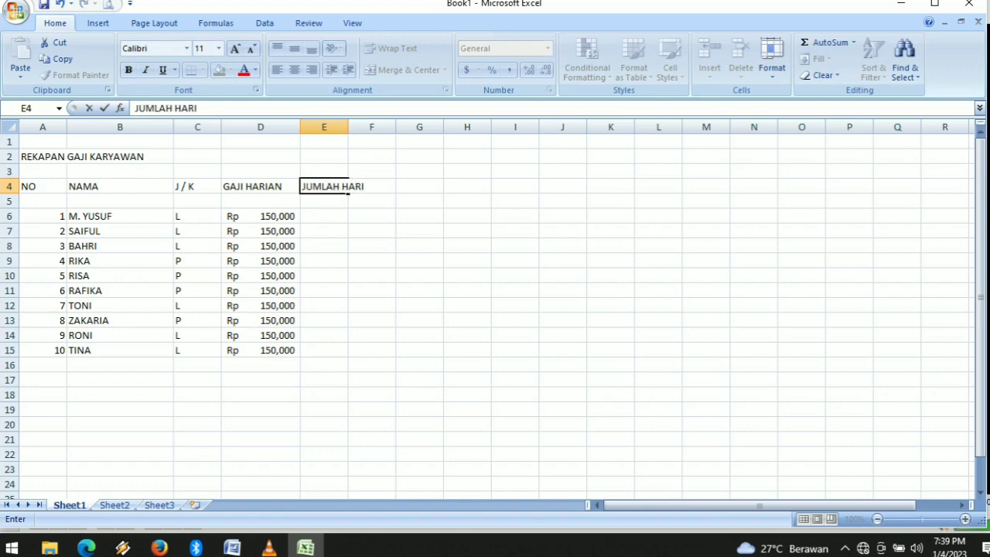
key("Tab")
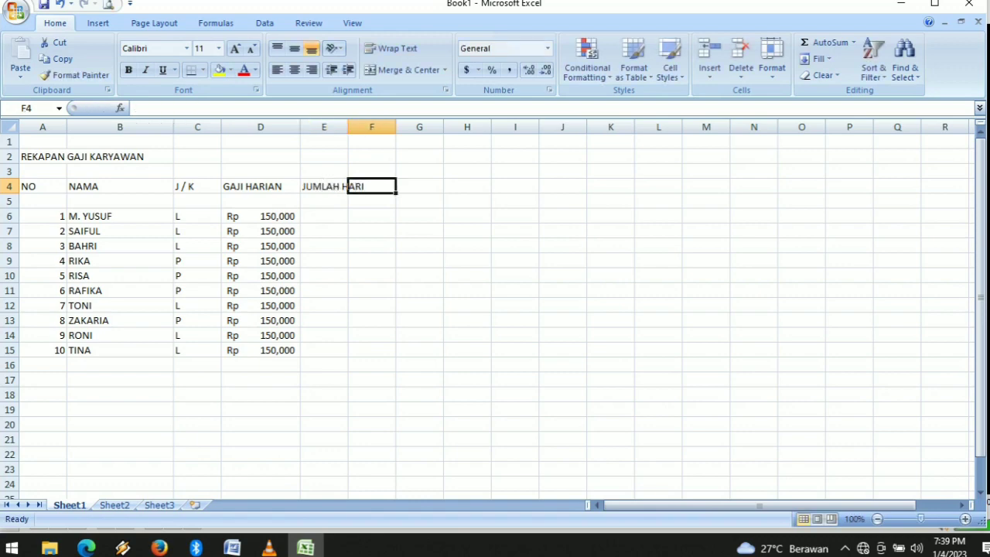
- Enter 30 as the number of days for the first six employees in E6:E11
left_click(324, 217)
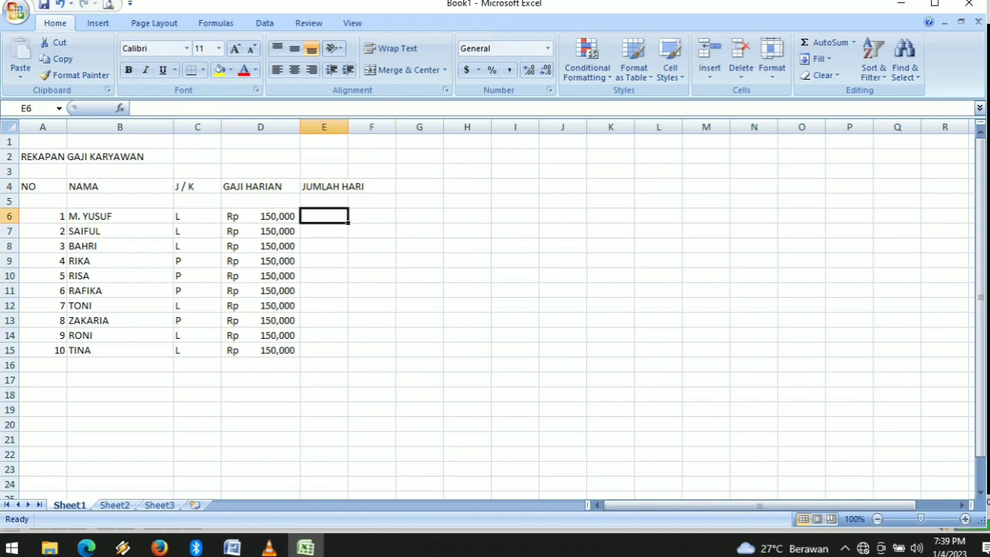
type("30")
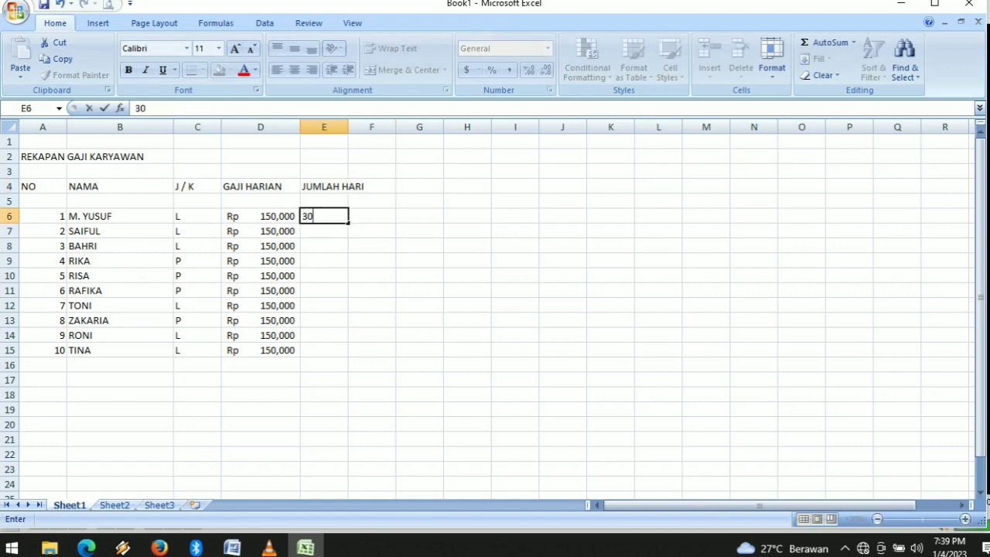
key("Return")
type("30")
key("Return")
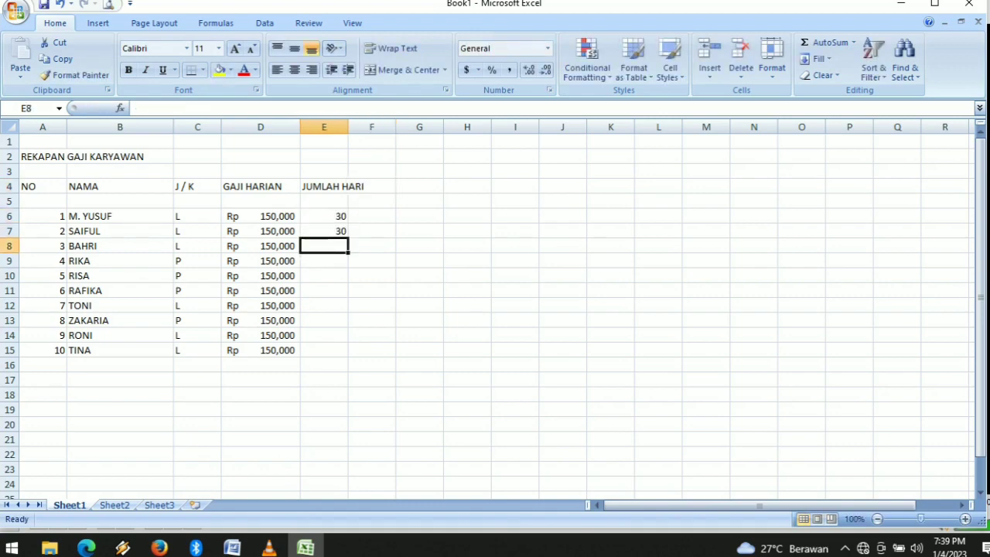
type("30")
key("Return")
type("30")
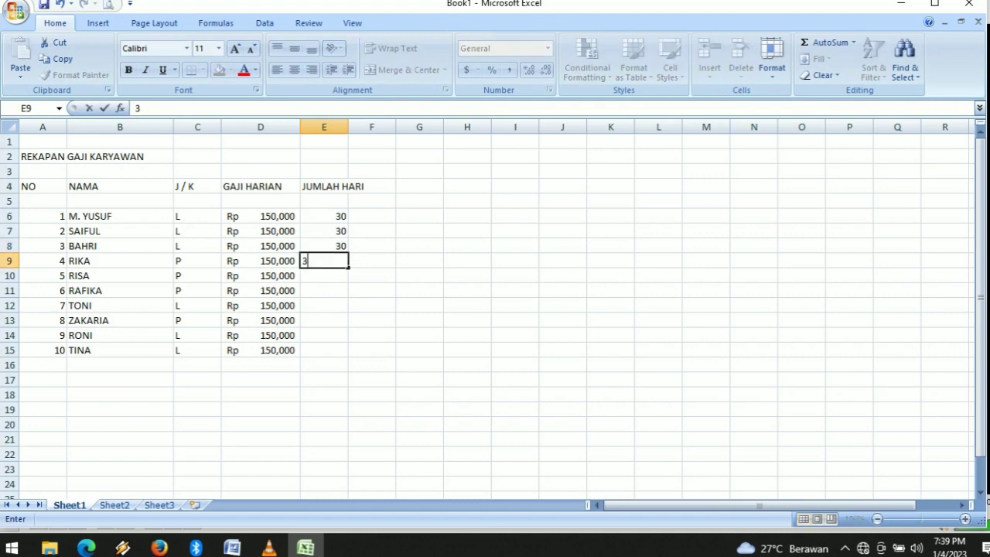
key("Return")
type("30")
key("Return")
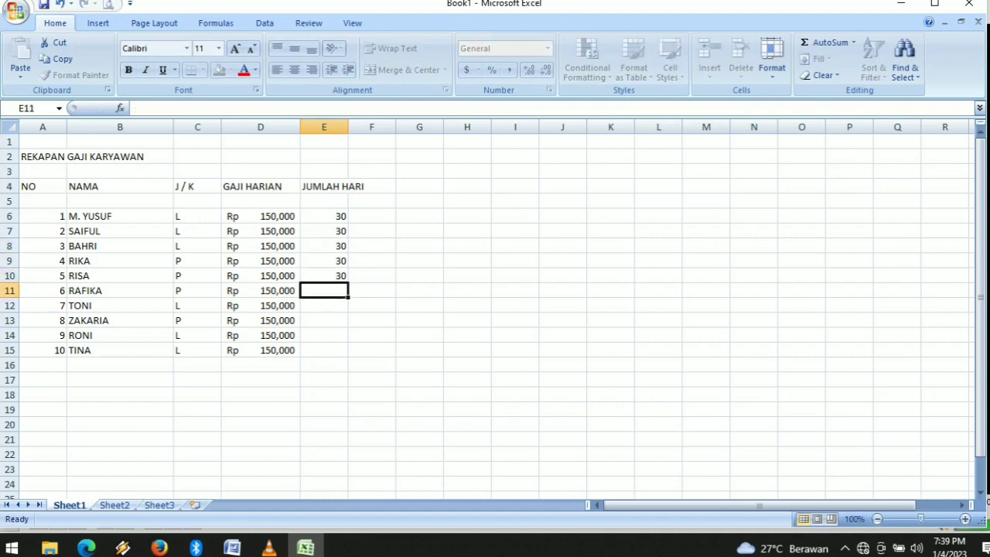
type("30")
key("Return")
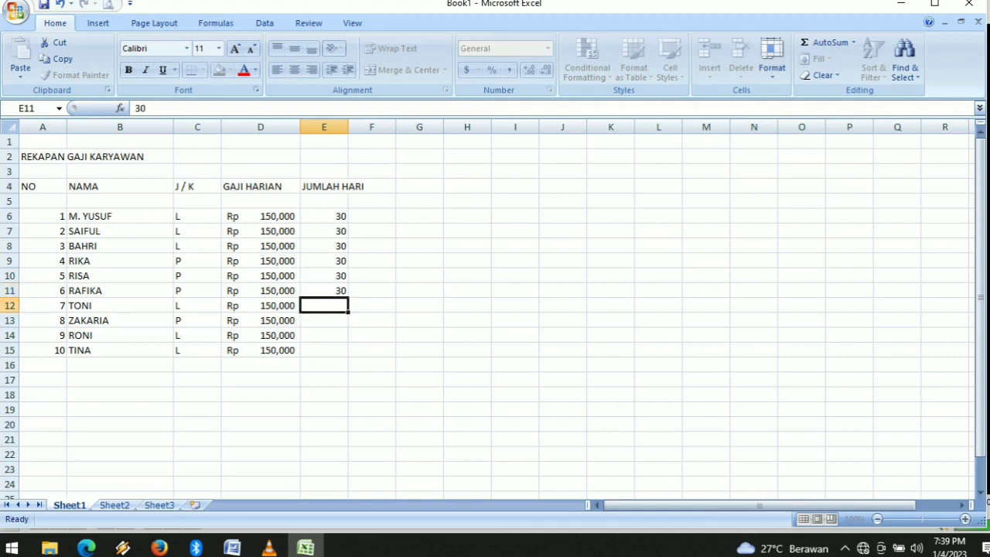
- Fill the value 30 down the JUMLAH HARI column to E15 and widen column E to fit its header
left_click(324, 216)
left_click_drag(324, 216, 353, 356)
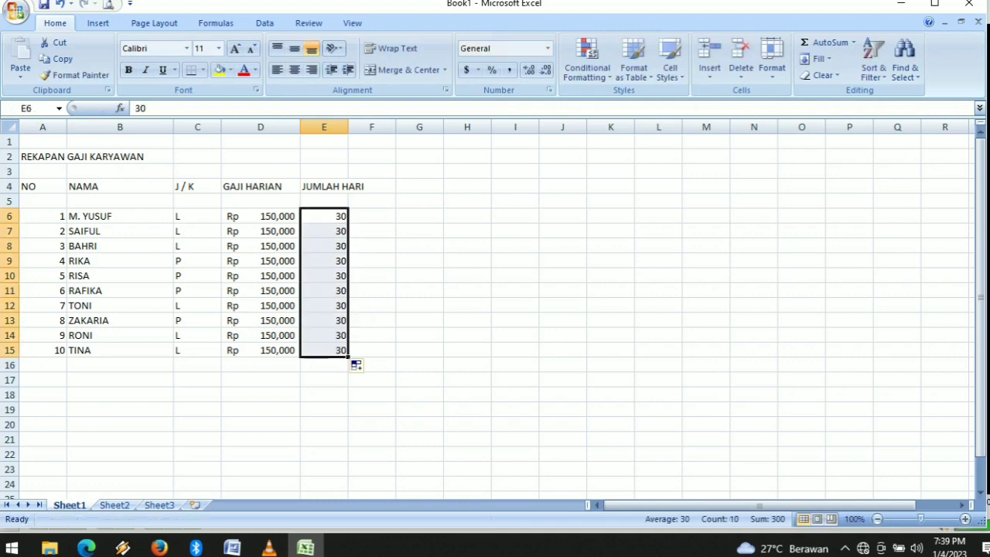
left_click(372, 217)
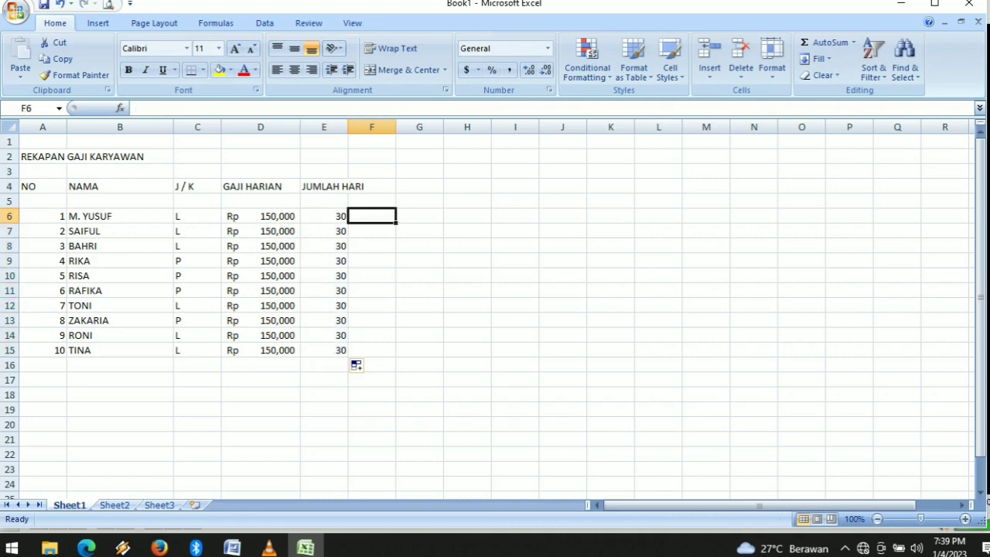
left_click_drag(348, 127, 365, 127)
- Enter the header GAJI/BULAN in F4
left_click(389, 187)
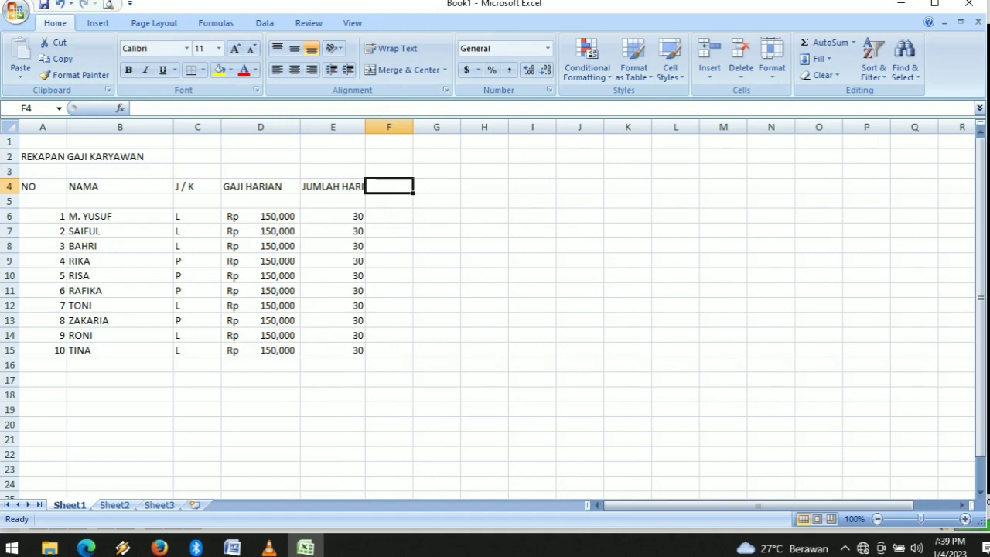
type("GAJI P")
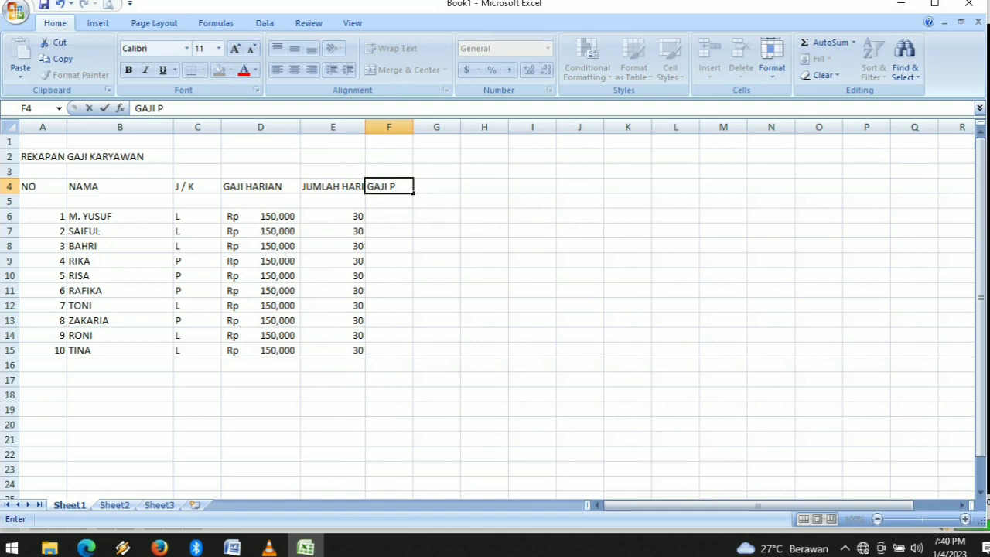
key("BackSpace")
type("/BULAN")
key("Return")
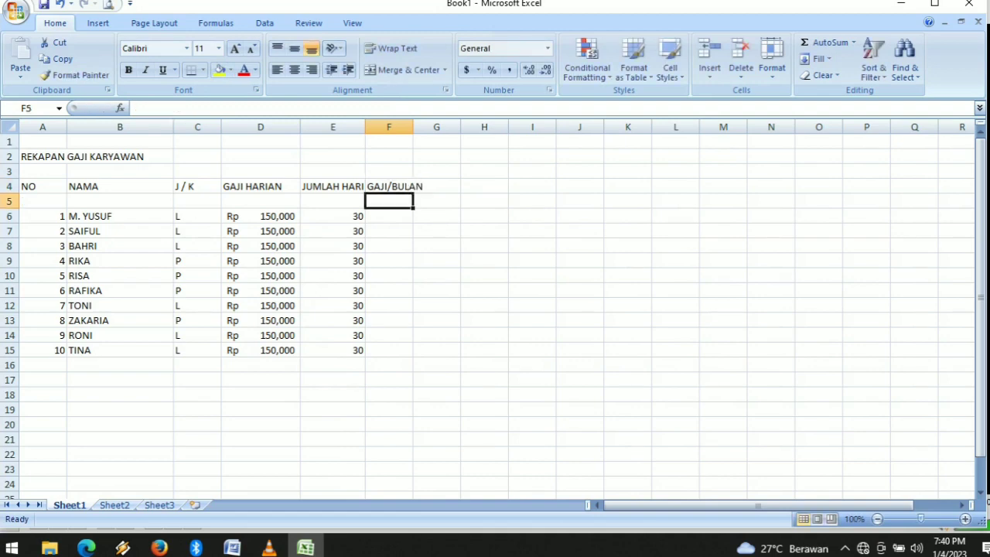
- Calculate the first employee's monthly salary in F6 with the formula =D6*E6
key("Down")
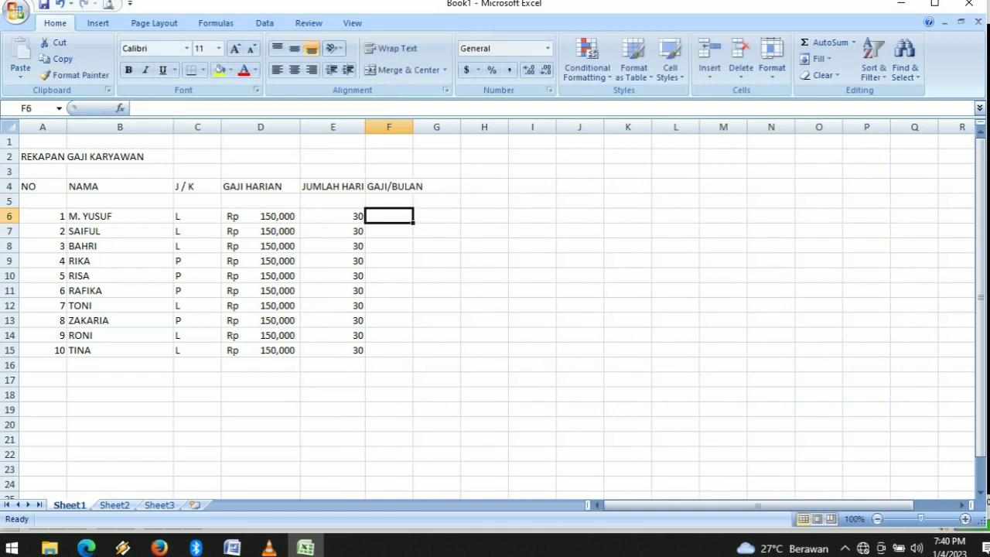
type("=")
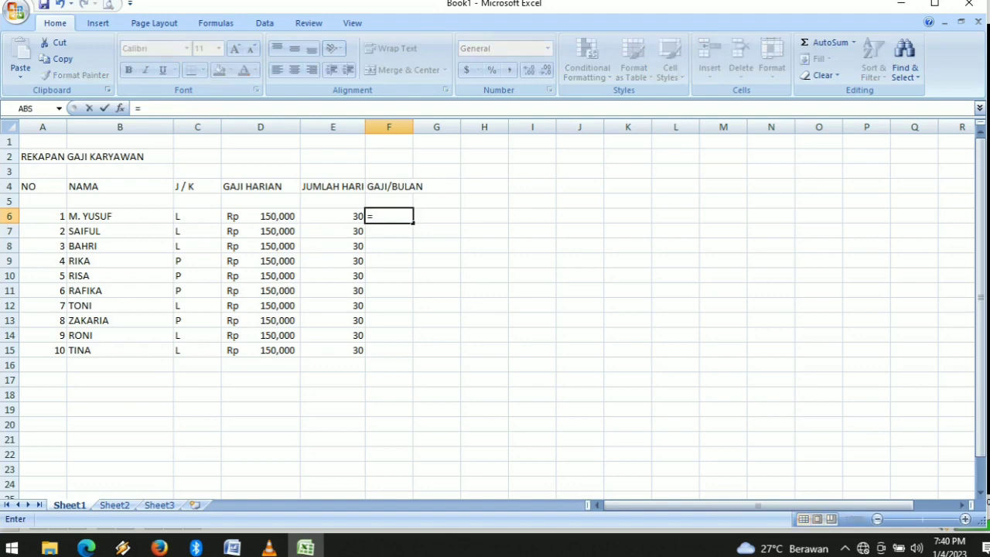
left_click(260, 217)
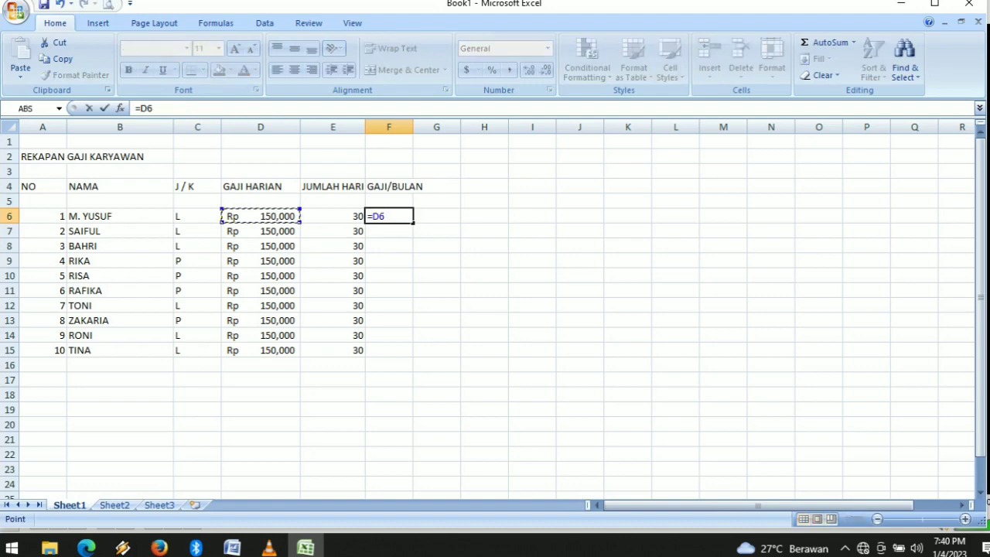
type("*")
left_click(332, 215)
key("Return")
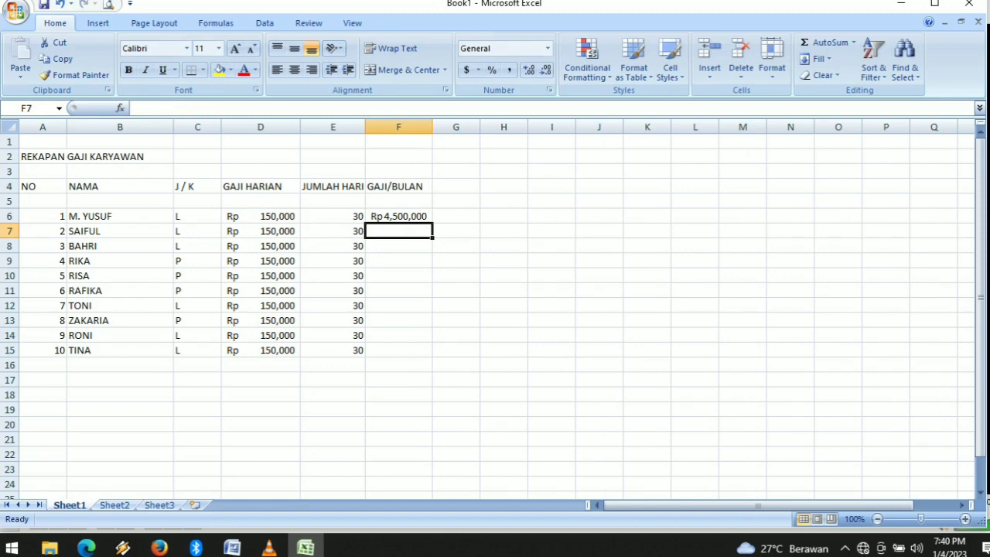
- Calculate the second employee's monthly salary in F7 with the formula =D7*E7
type("=")
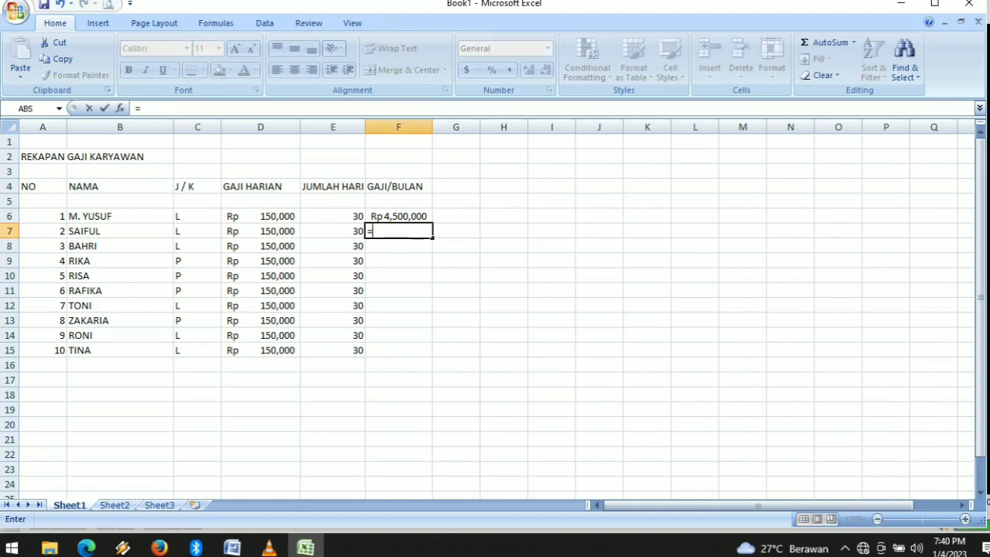
left_click(261, 232)
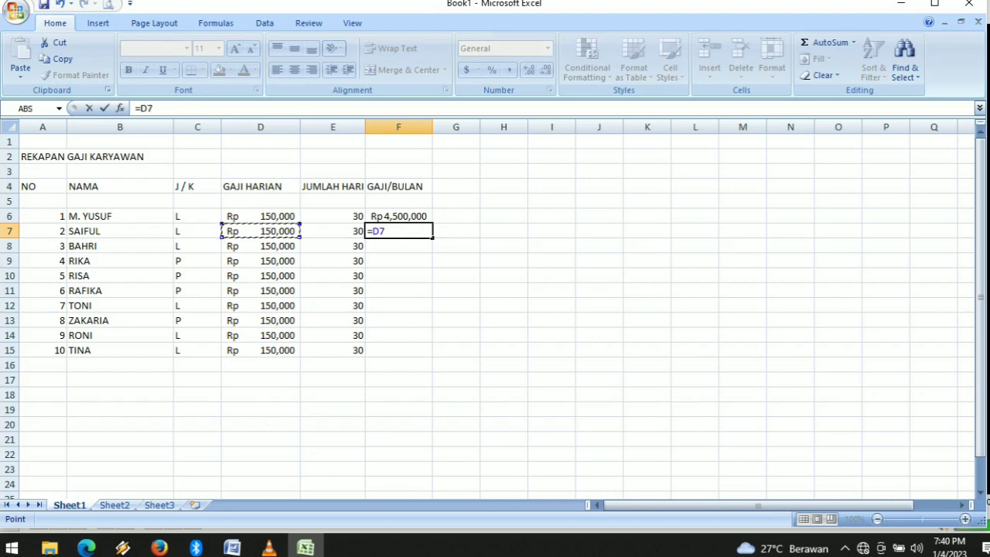
type("*")
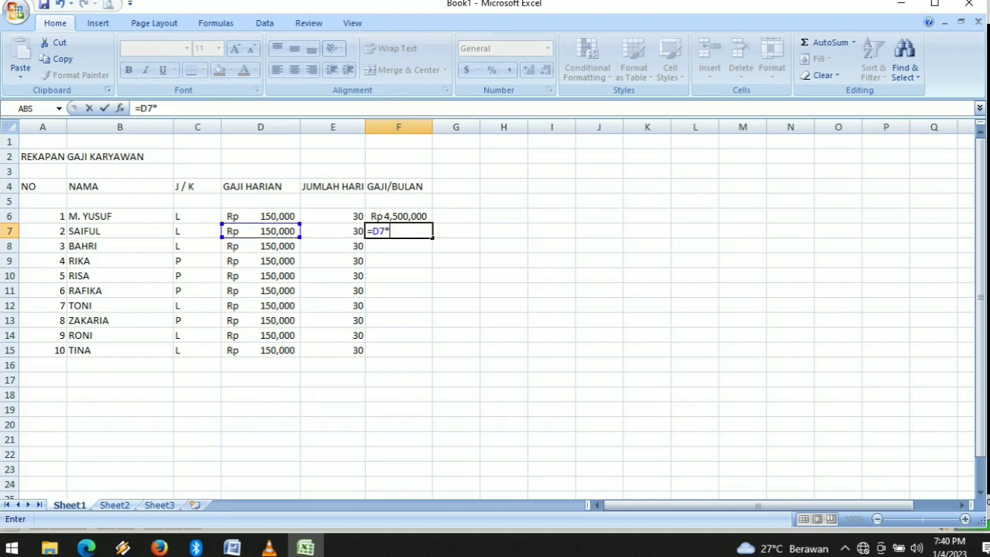
key("Left")
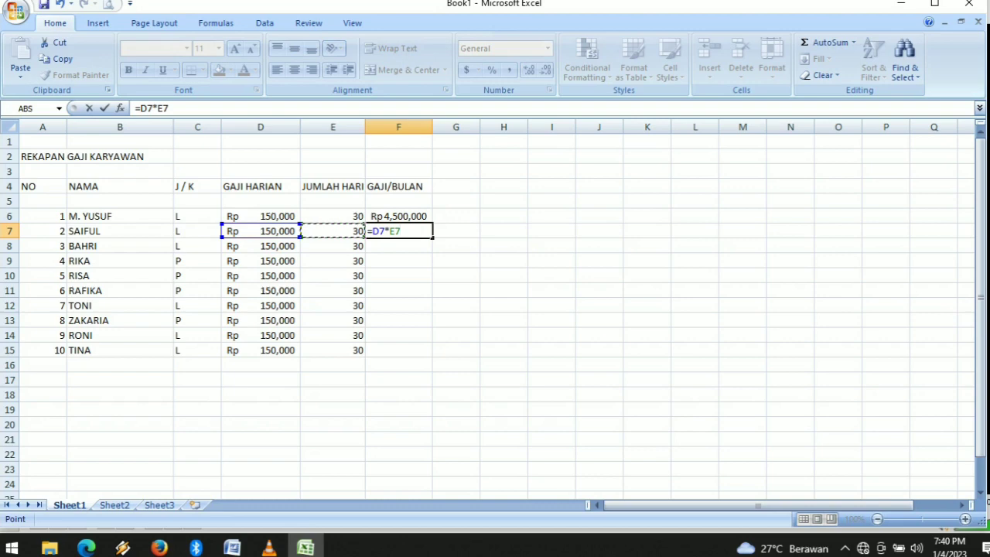
key("Return")
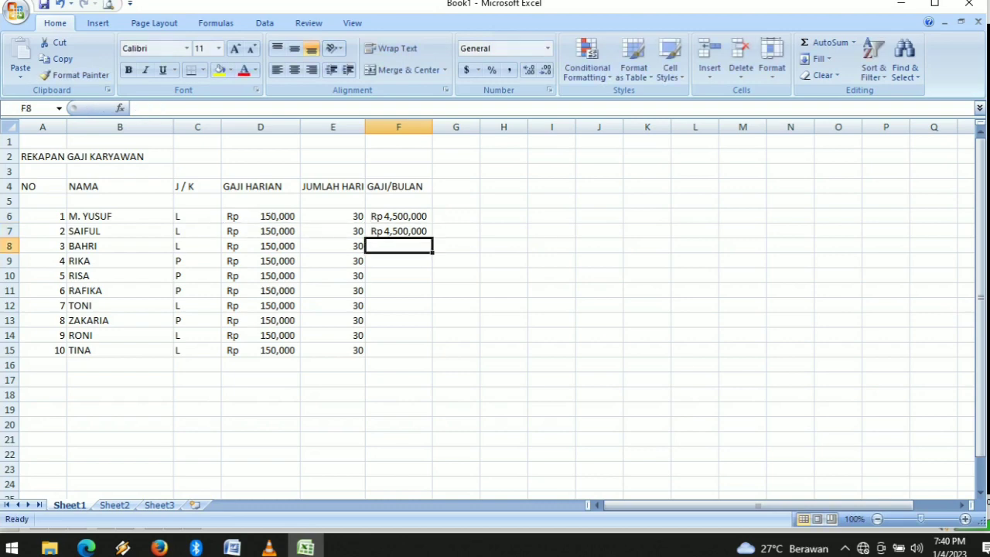
- Fill the monthly salary formulas from F6:F7 down to F15 for the remaining employees
left_click_drag(398, 216, 399, 232)
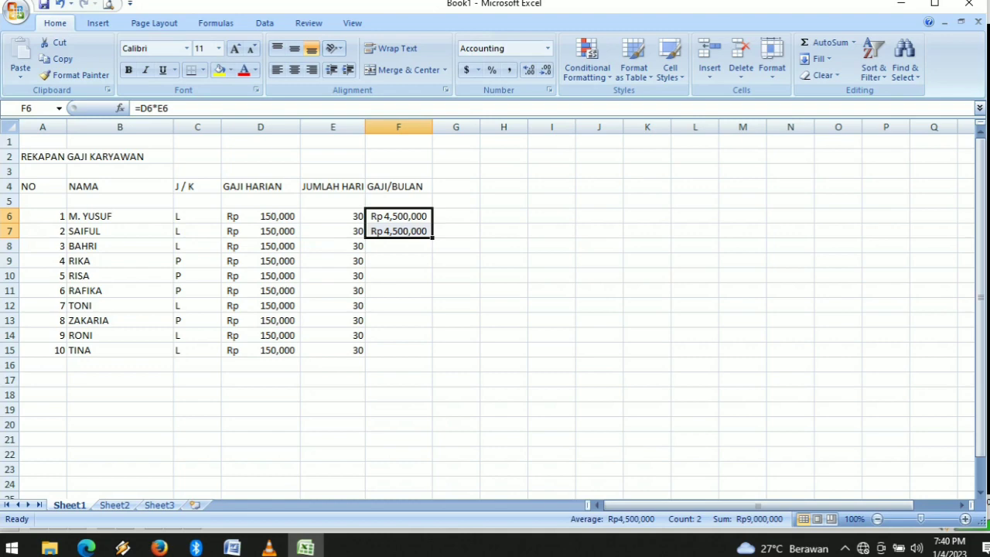
left_click_drag(433, 238, 421, 337)
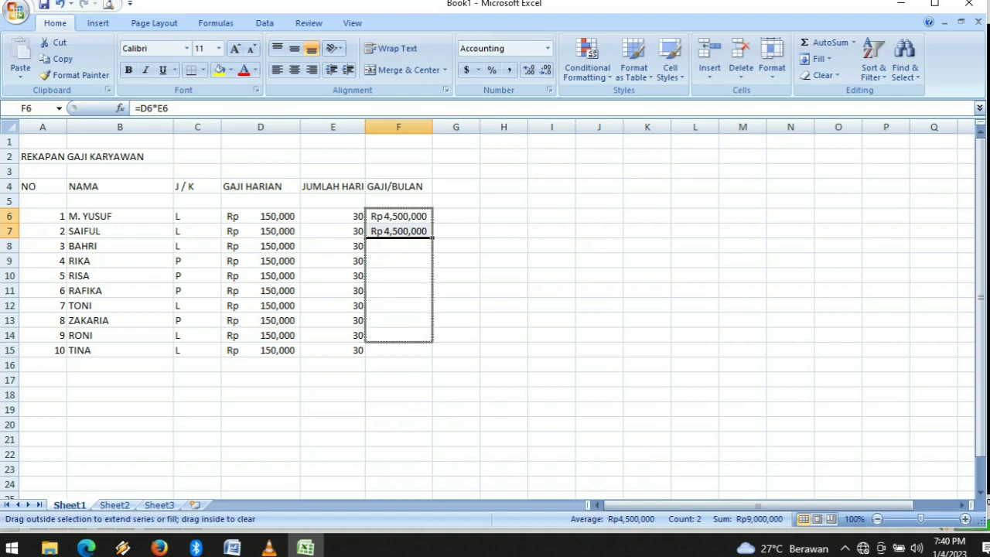
left_click_drag(422, 338, 421, 338)
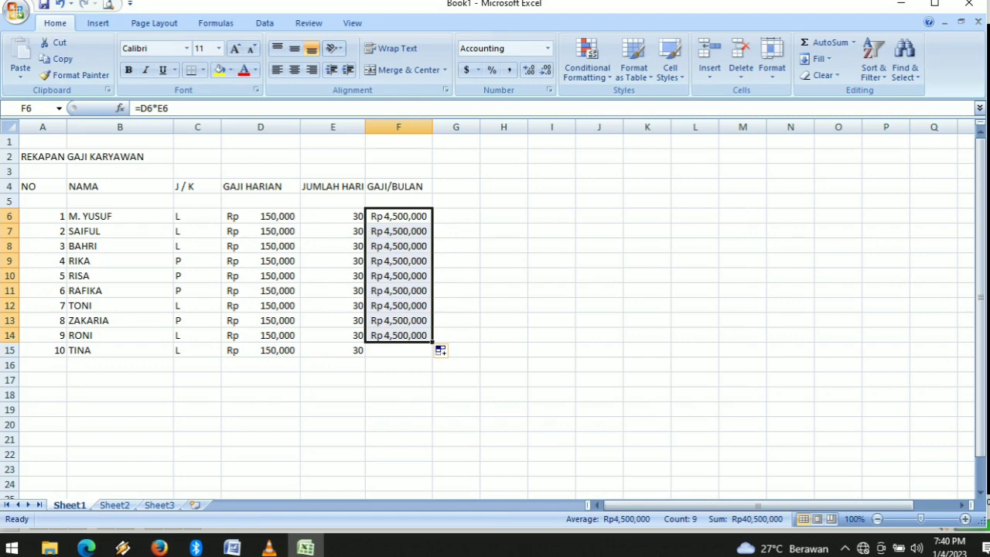
left_click_drag(433, 341, 421, 351)
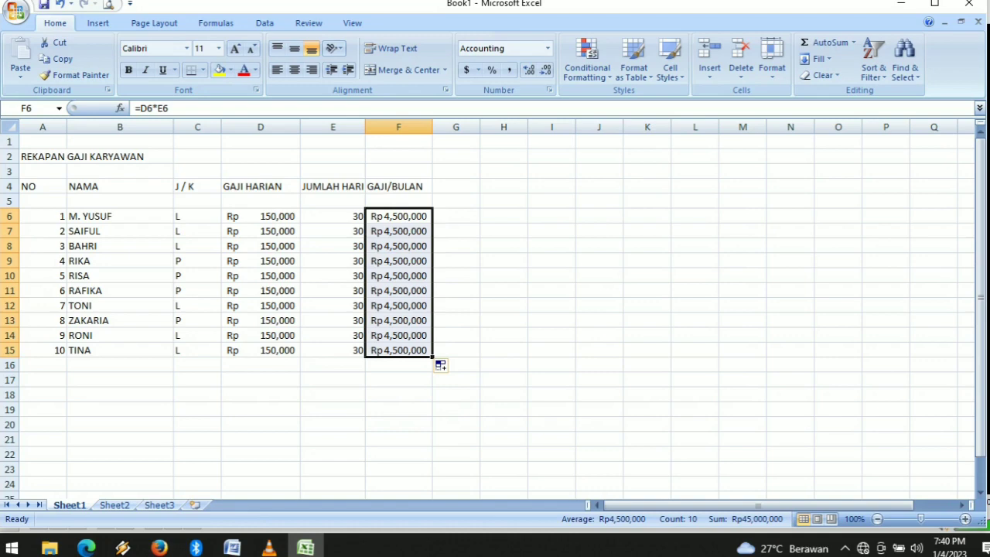
- Enter the header PINJAMAN in G4 and widen column G to fit it
left_click(456, 186)
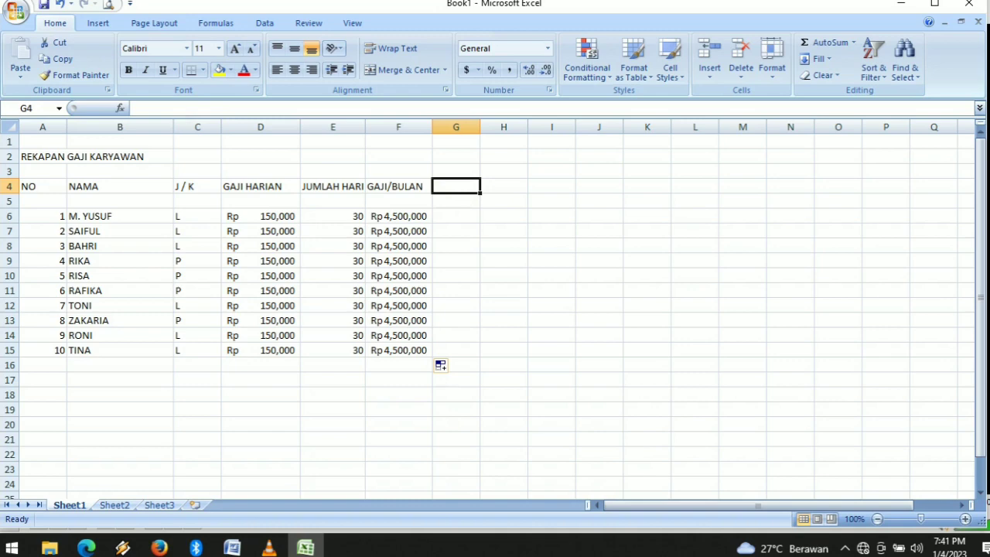
type("PI")
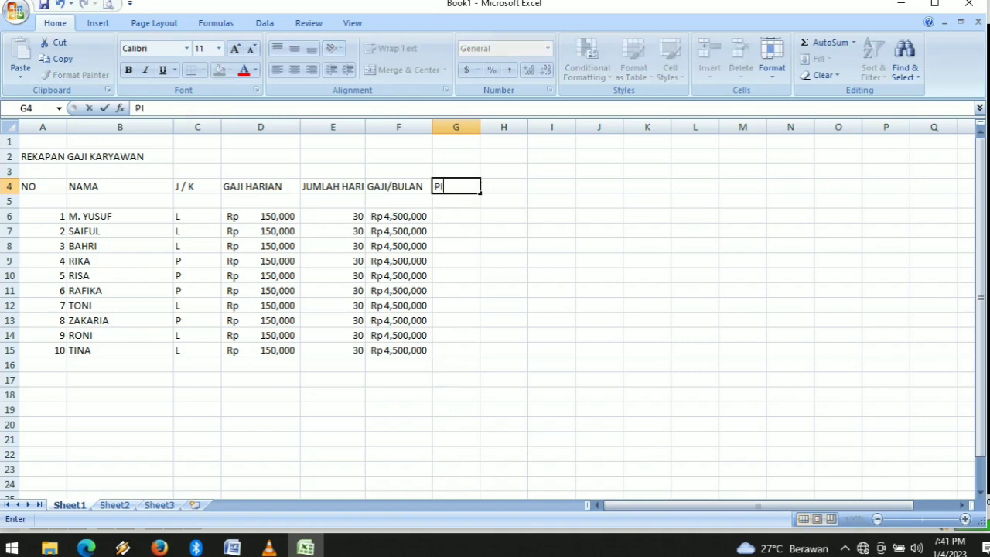
type("NJAMAN")
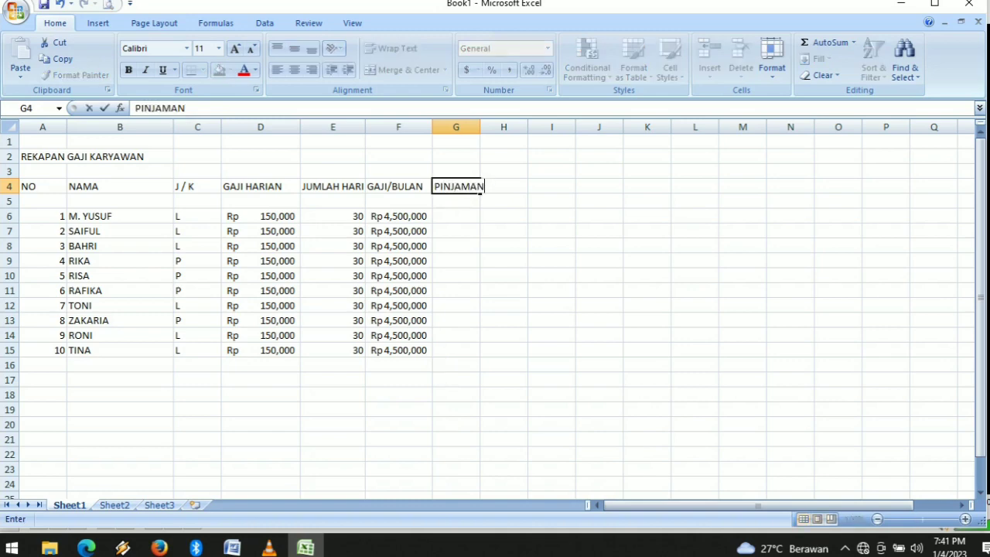
key("Return")
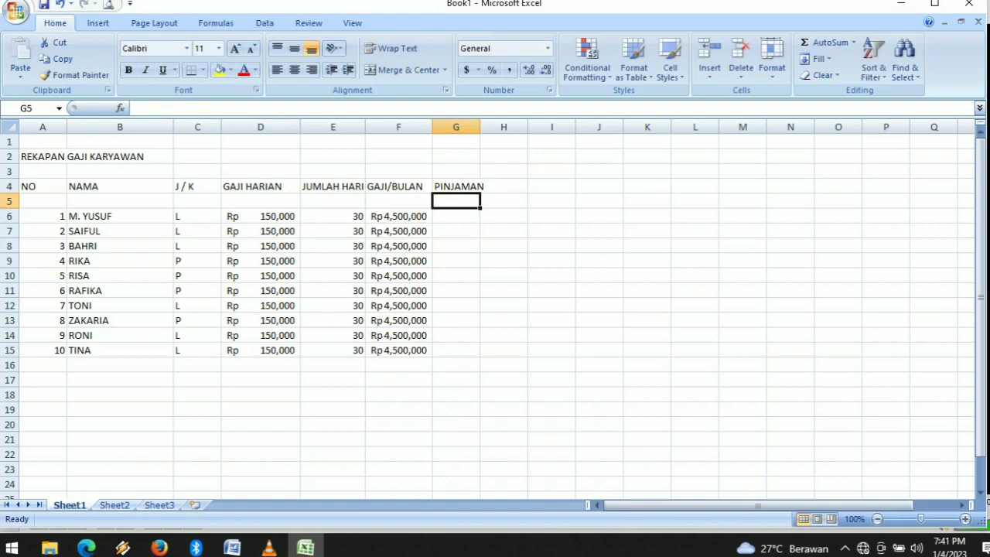
left_click_drag(480, 126, 495, 126)
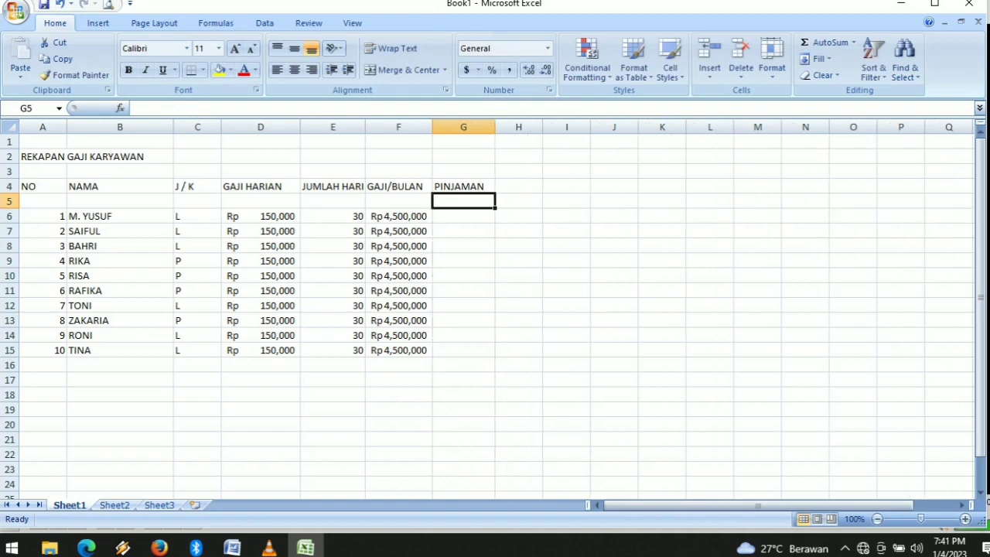
- Enter a loan amount of 300000 for the first employee in G6
left_click(463, 231)
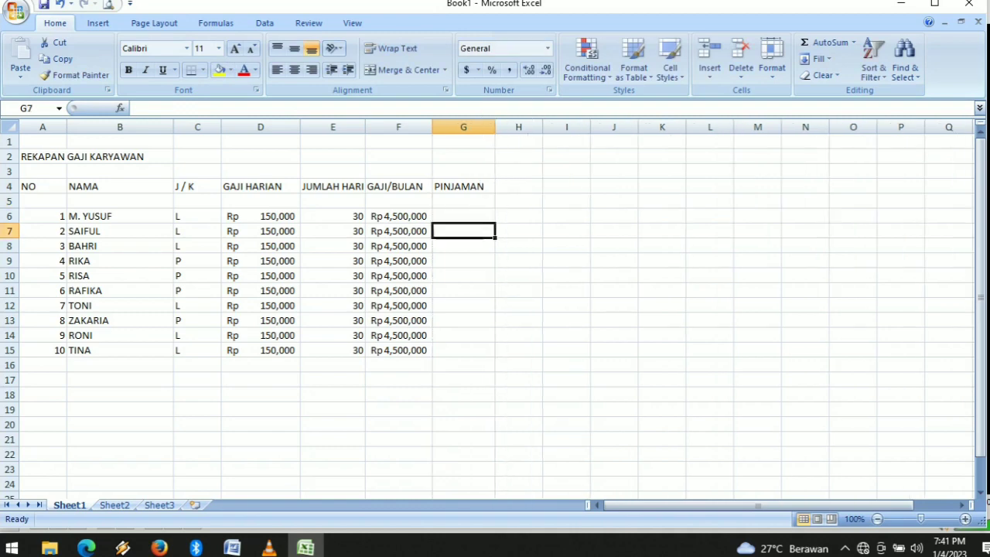
left_click(463, 216)
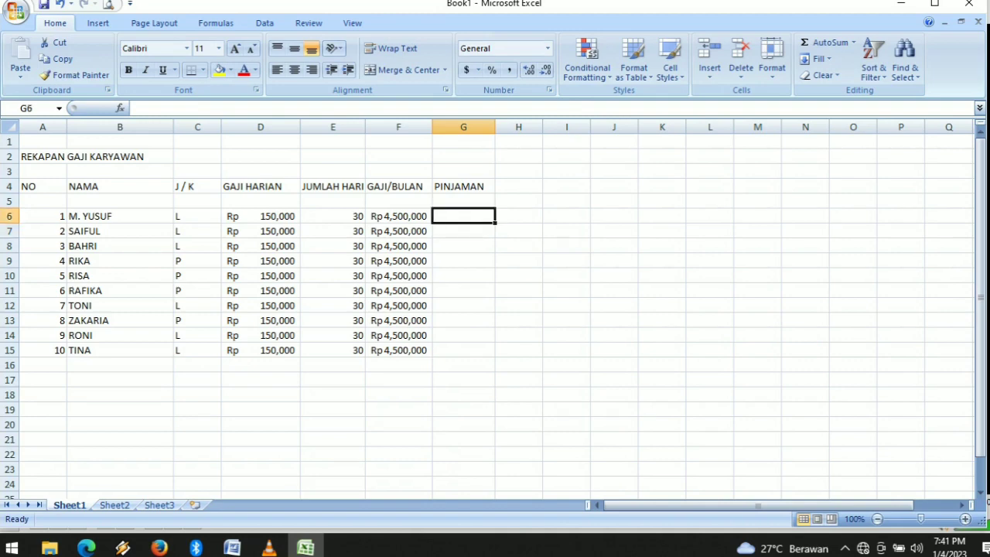
type("30")
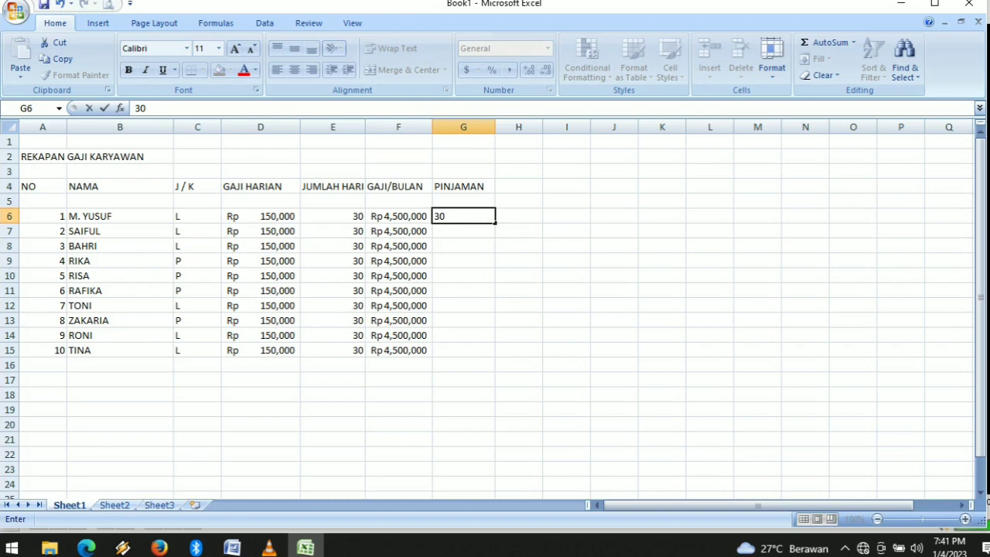
type("0000")
key("BackSpace")
key("BackSpace")
key("BackSpace")
key("BackSpace")
type("000")
key("Return")
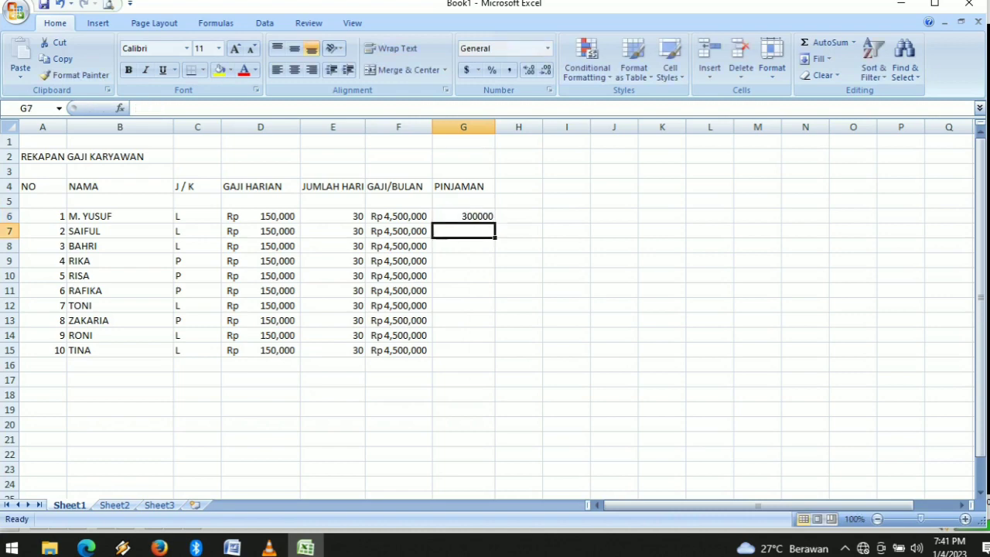
- Enter loan amounts of 150000 in G7 and 250000 in G8 for the second and third employees
type("150000")
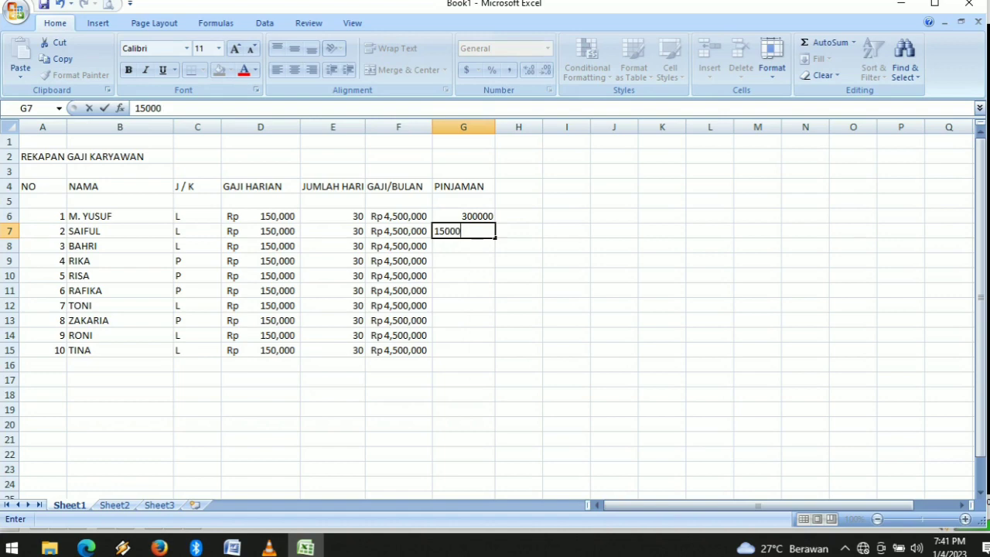
key("Return")
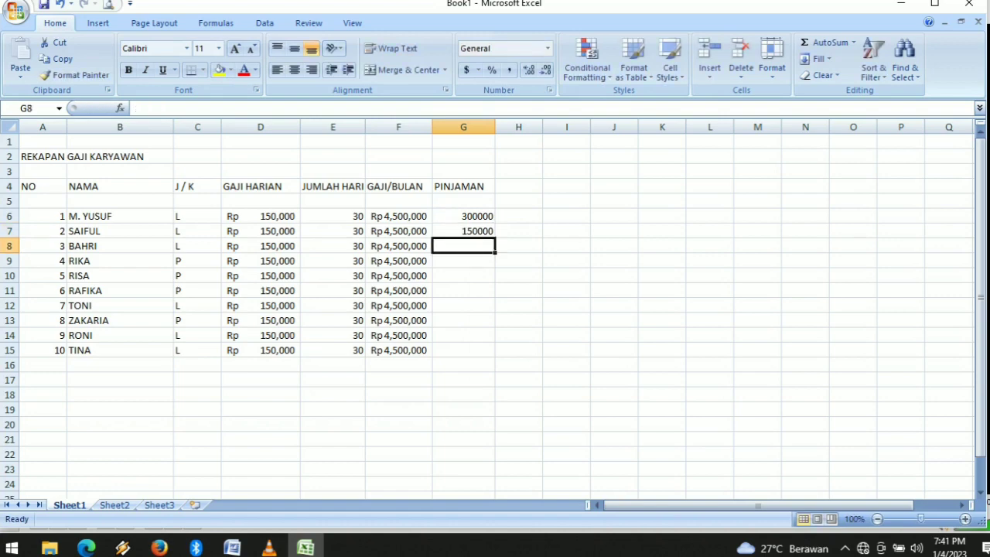
type("2500")
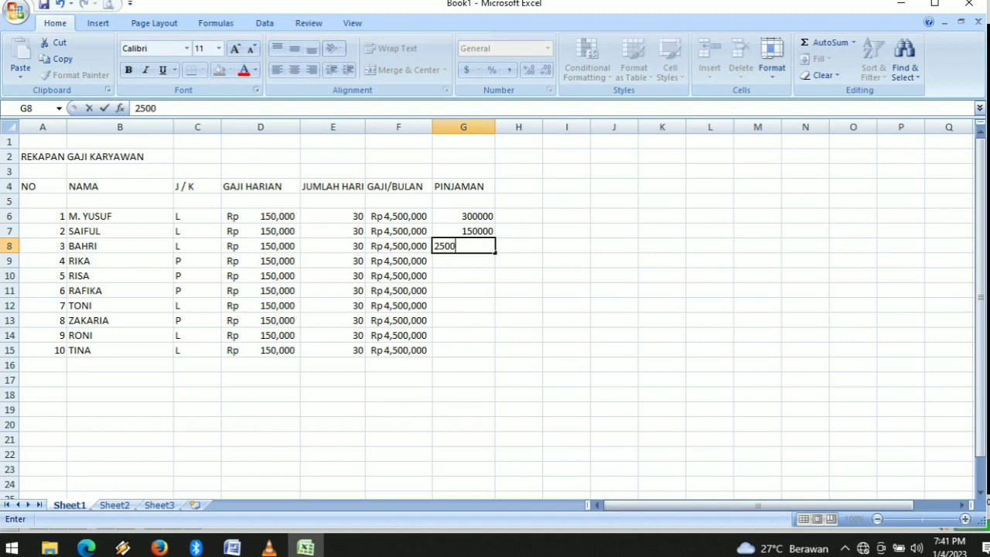
type("00")
key("Return")
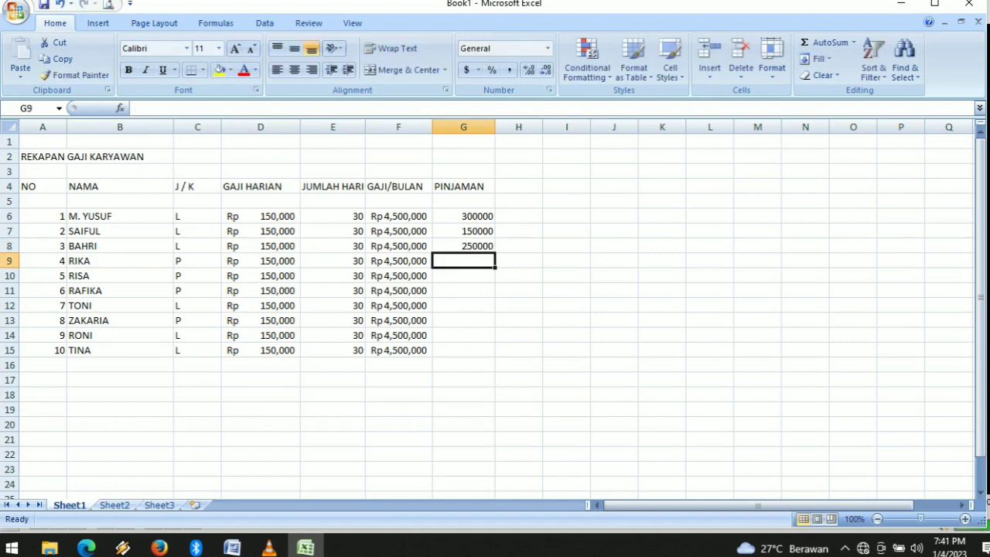
- Enter loan amounts of 100000 in G10 and 300000 in G12, leaving G9 and G11 empty
key("Down")
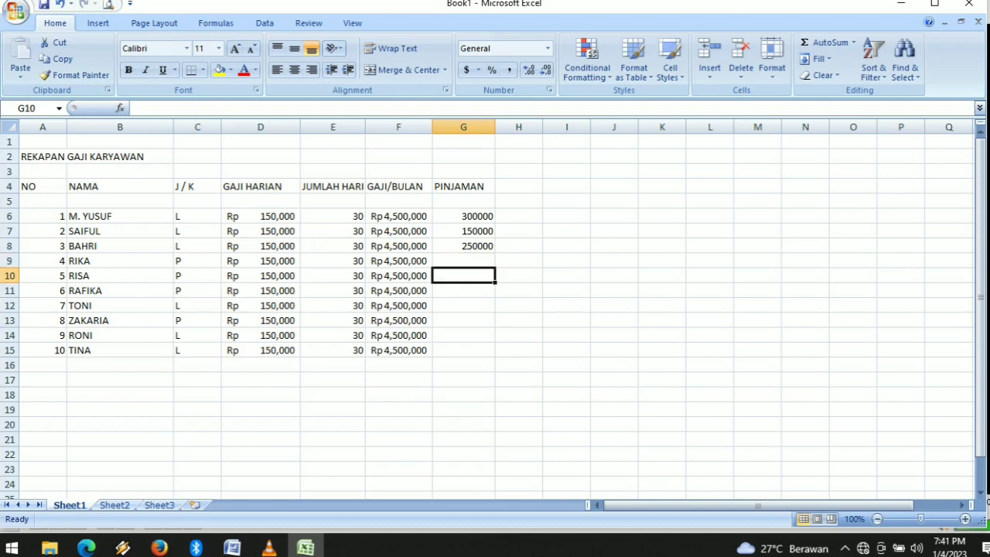
type("100000")
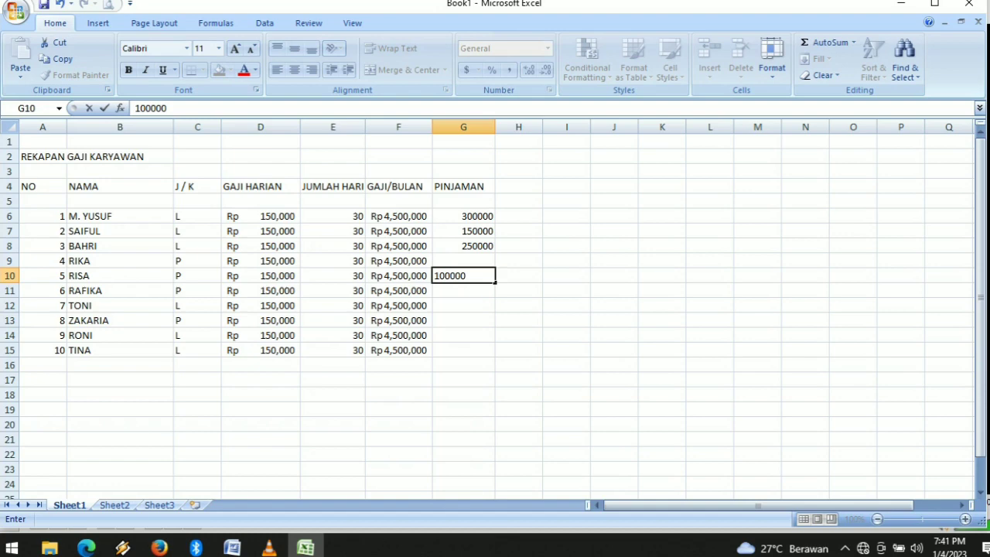
key("Return")
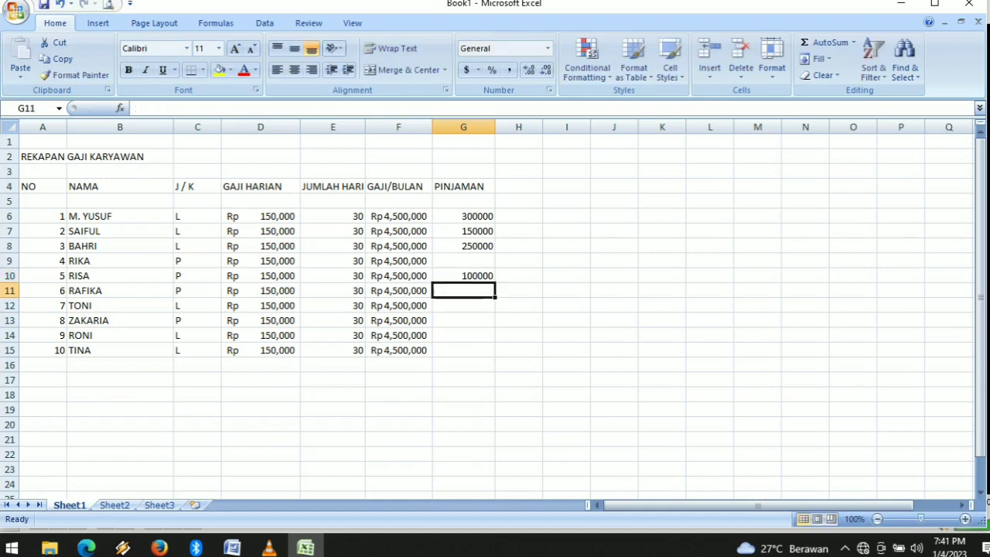
key("Down")
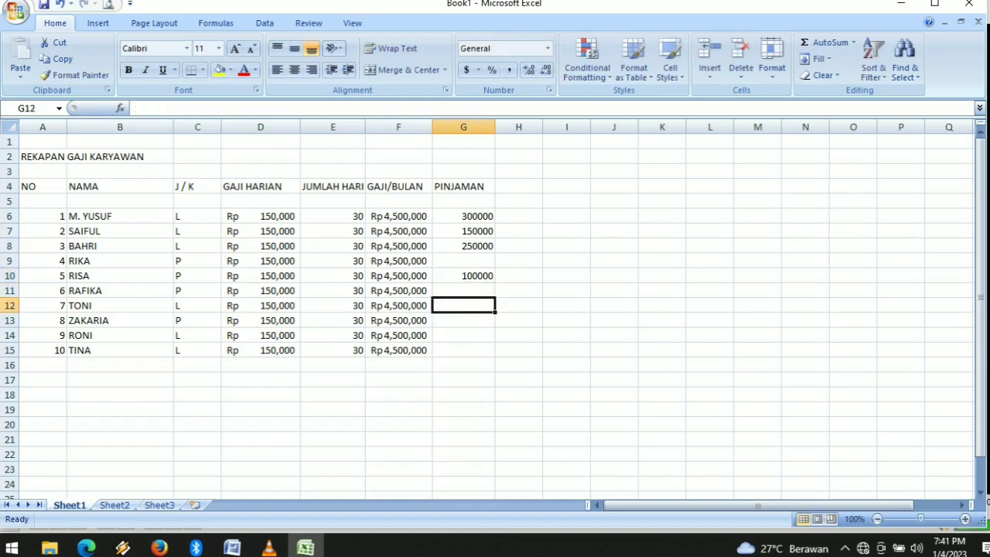
type("3")
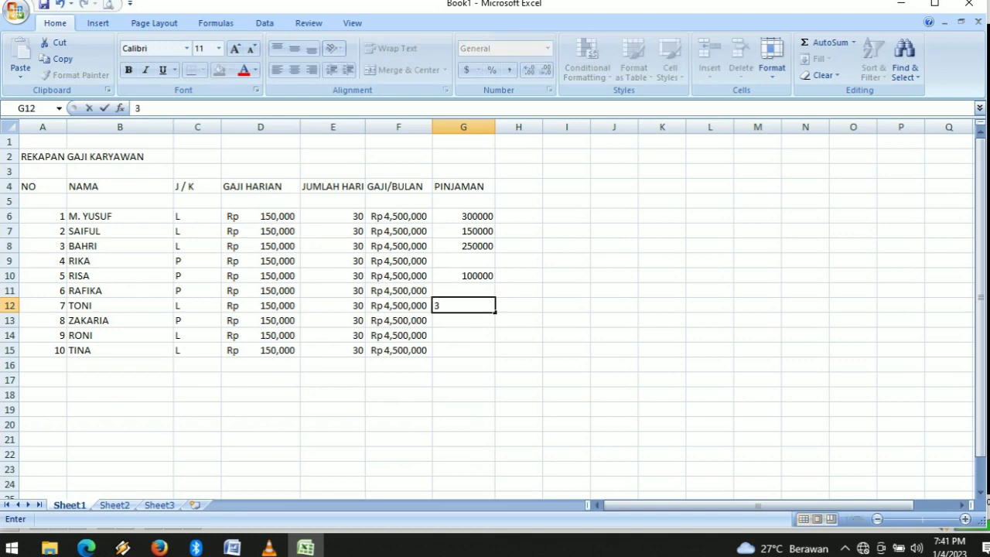
type("00000")
key("Return")
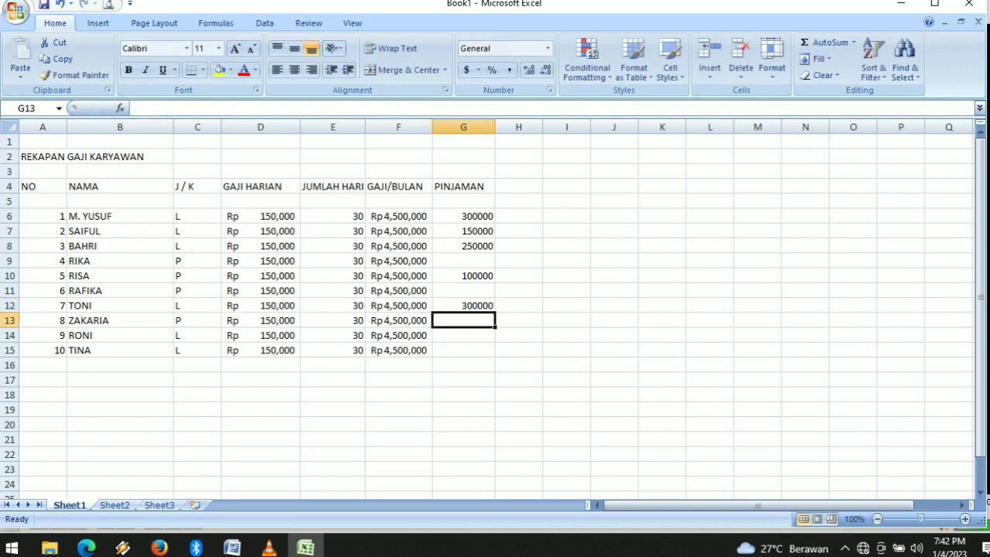
- Enter loan amounts of 100000 in G13 and 200000 in G15, leaving G14 empty
type("100000")
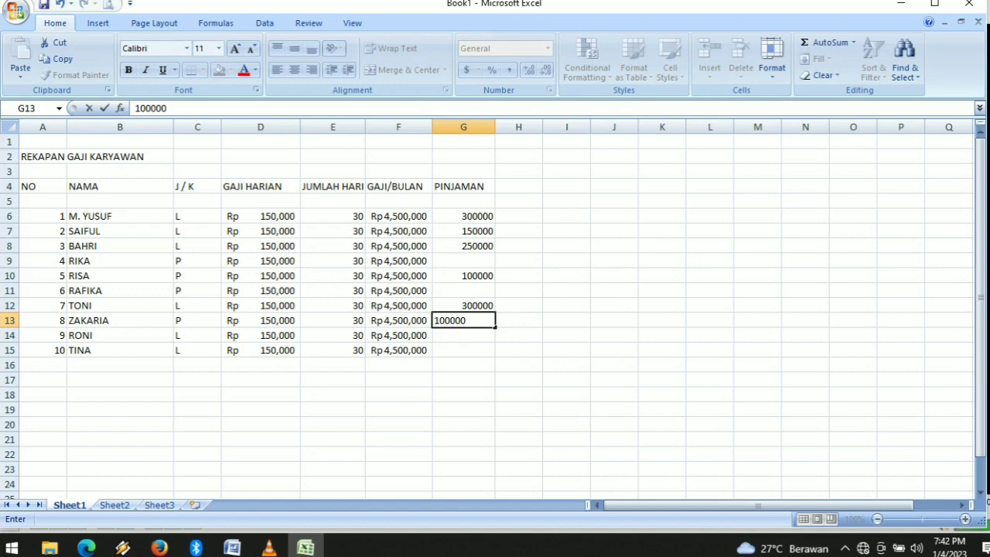
key("Return")
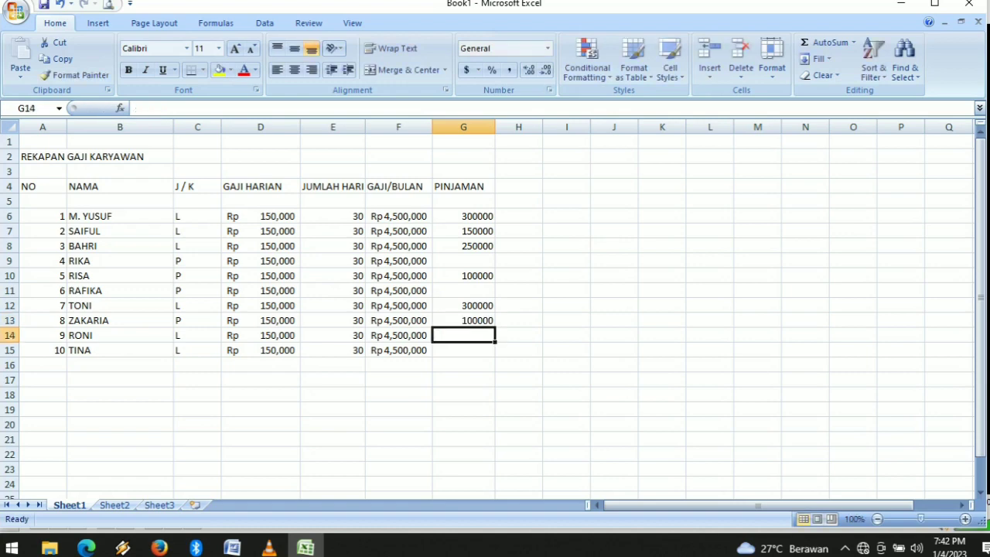
key("Return")
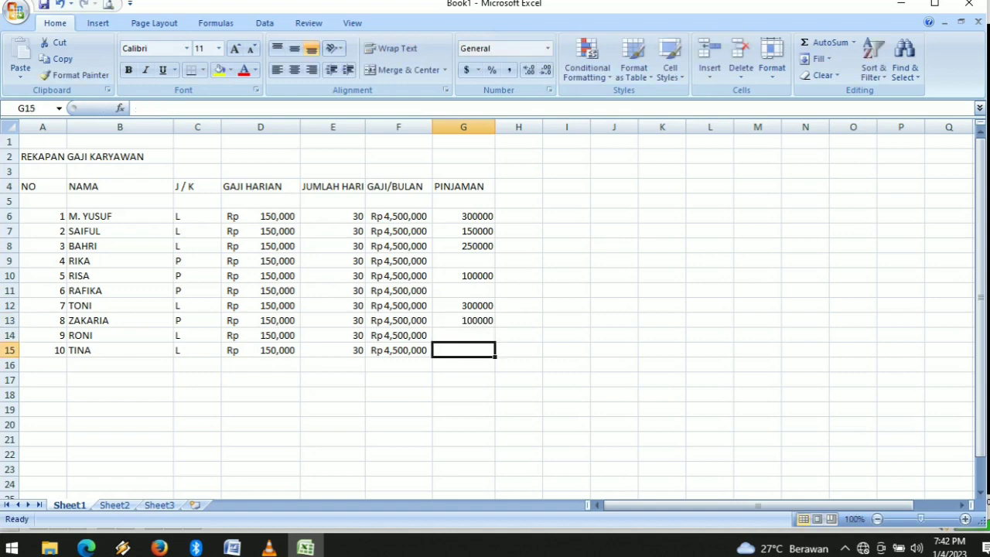
type("2")
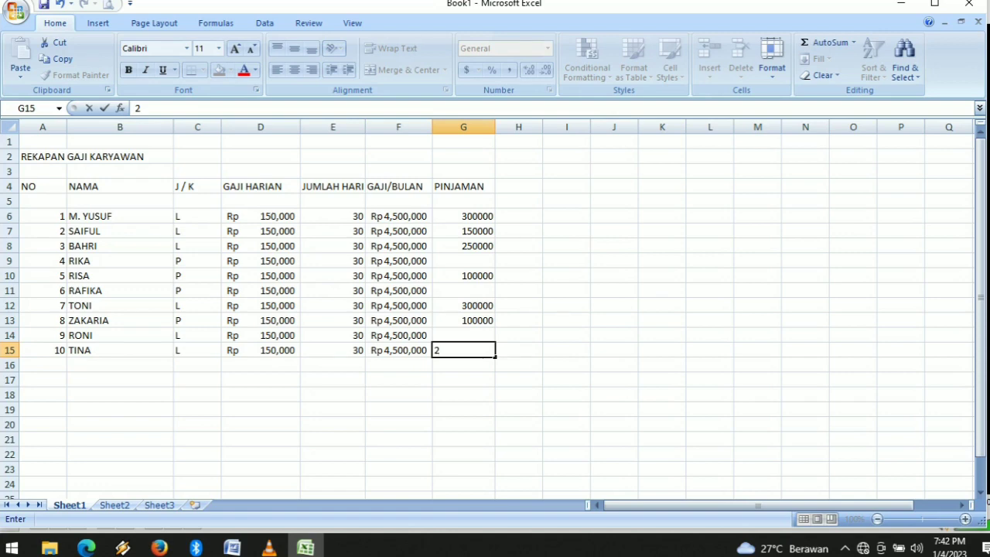
type("00000")
key("Return")
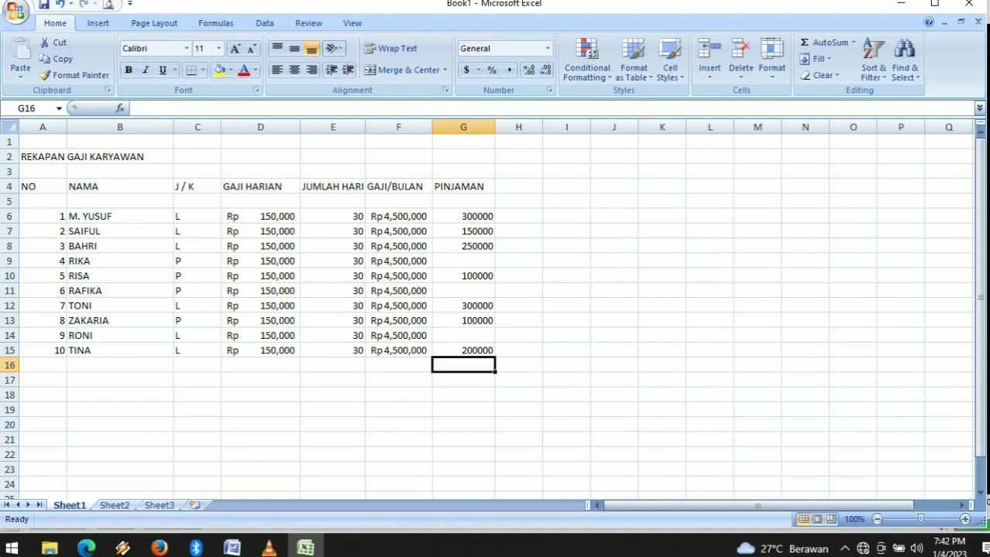
- Choose the Accounting number format with 0 decimal places for the loan cells G6:G15
left_click_drag(463, 217, 463, 321)
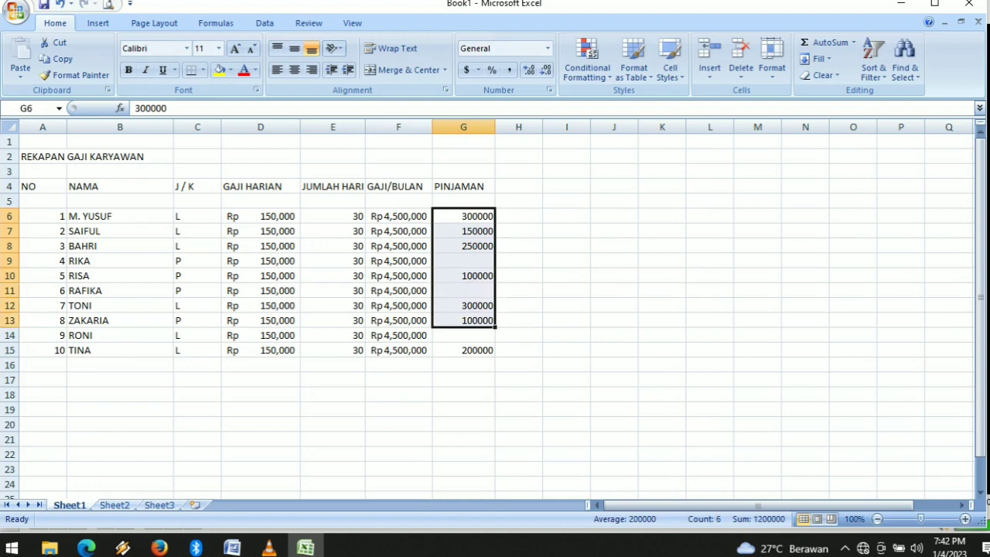
key("shift+Down")
key("shift+Down")
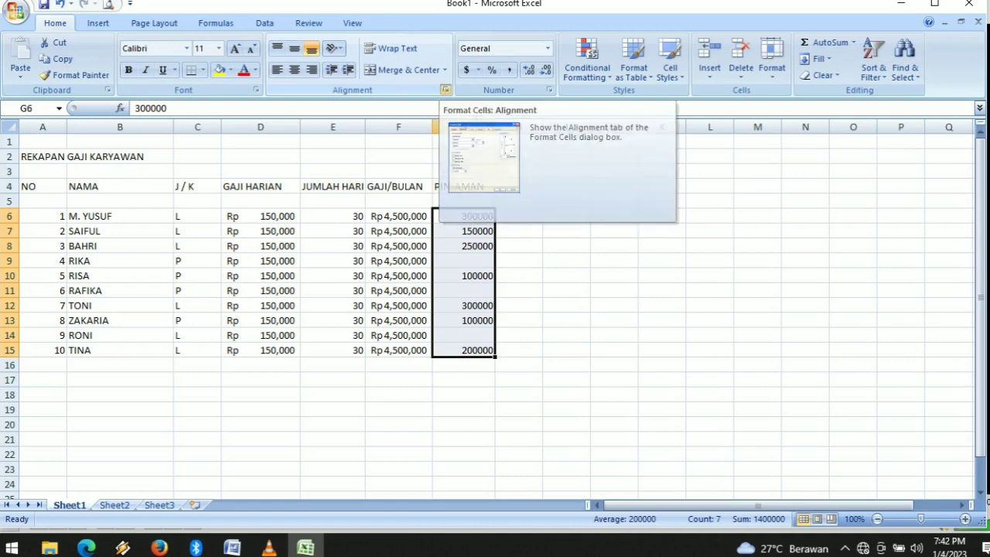
left_click(446, 90)
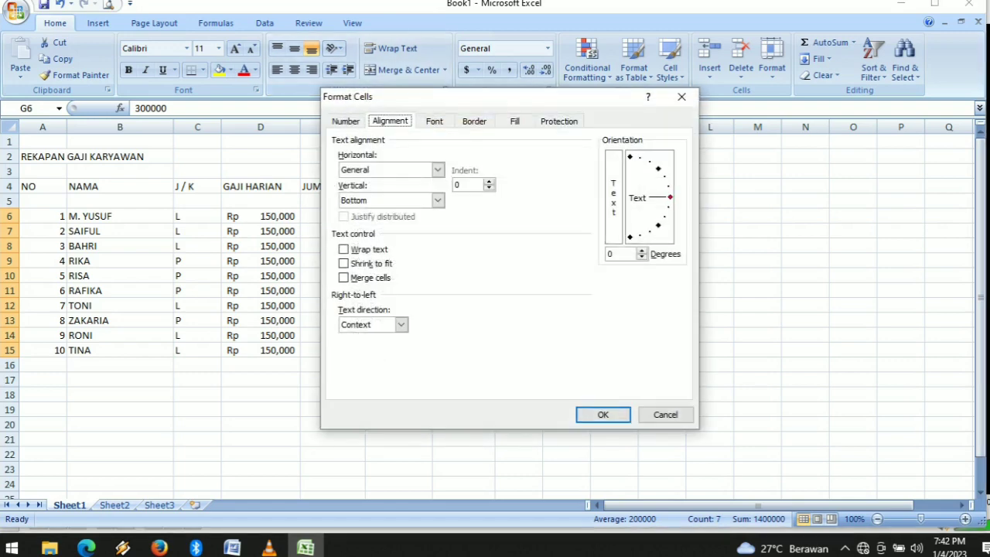
left_click(345, 120)
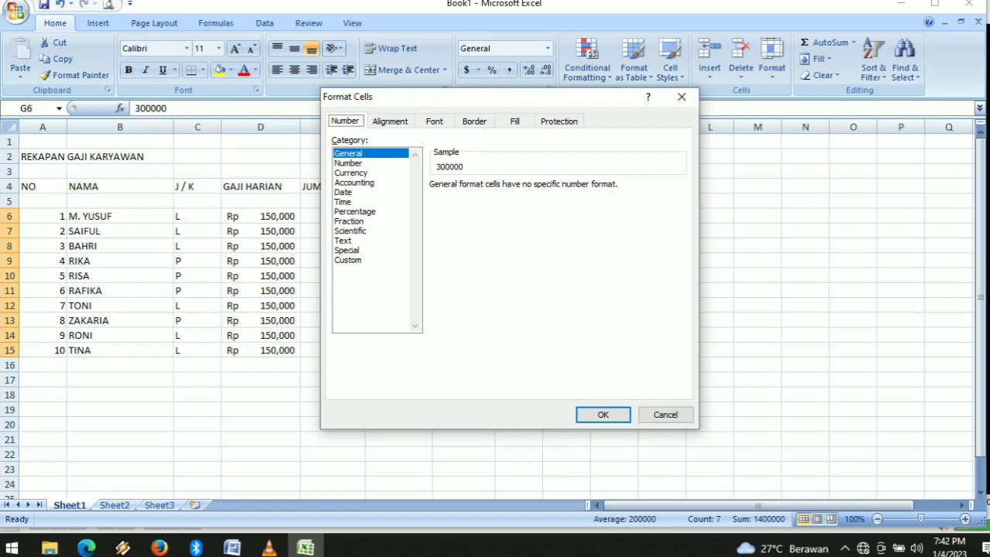
left_click(353, 183)
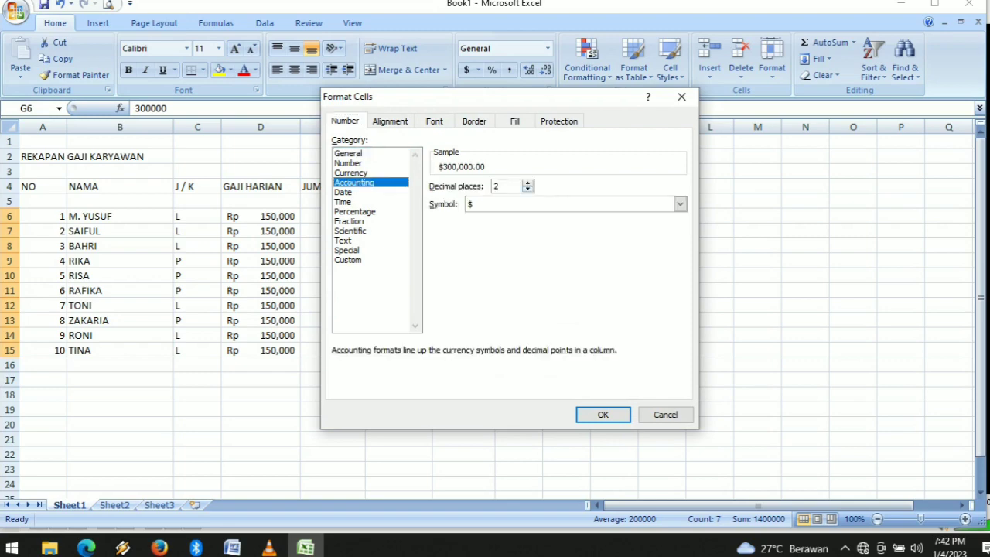
left_click(528, 190)
left_click(527, 190)
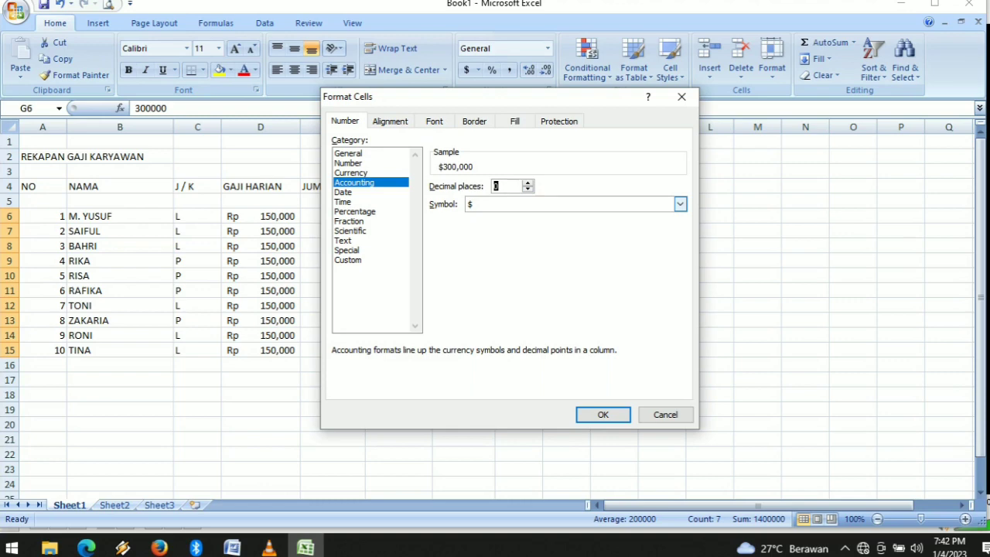
- Set the currency symbol to Rp Indonesian (Indonesia) and apply the format to the loan cells
left_click(681, 204)
left_click_drag(681, 231, 681, 242)
left_click(681, 219)
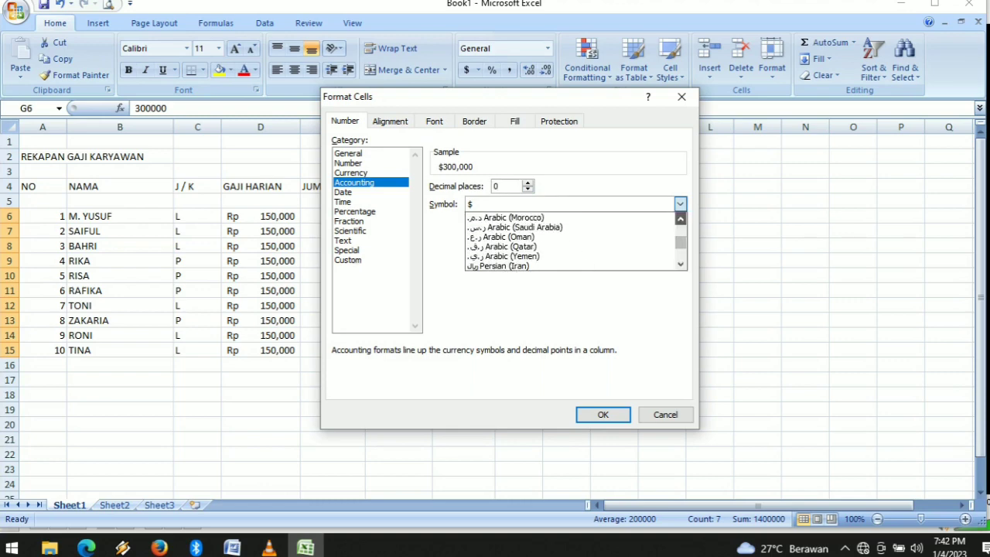
left_click(680, 219)
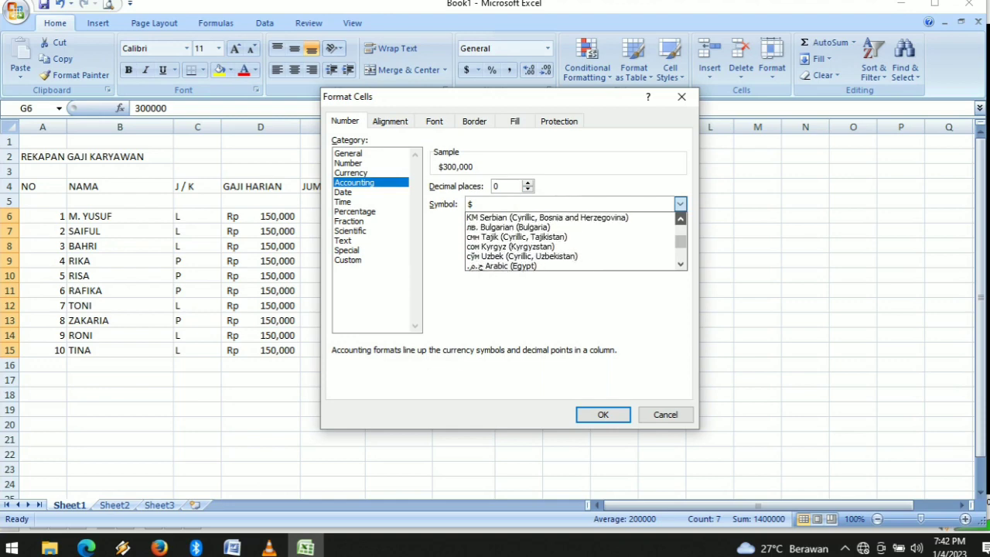
left_click_drag(681, 219, 680, 219)
left_click(680, 219)
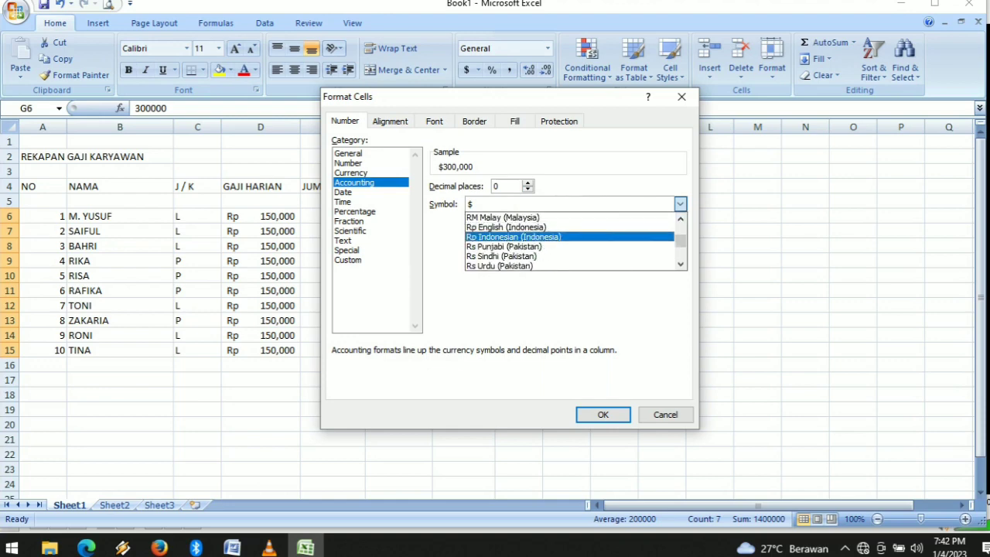
left_click(513, 237)
key("Return")
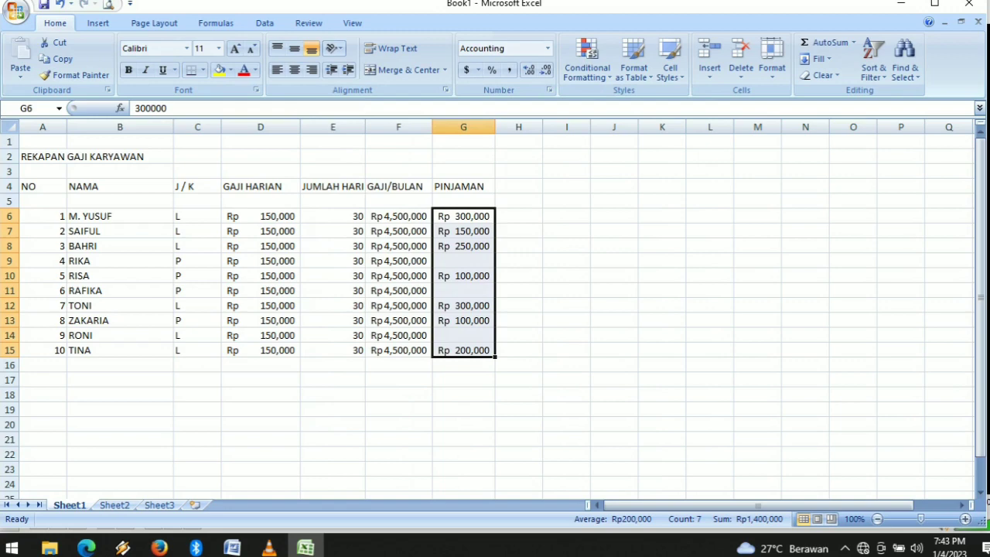
- Enter the column header "SISA GAJI" in H4, beside the PINJAMAN header
left_click(519, 186)
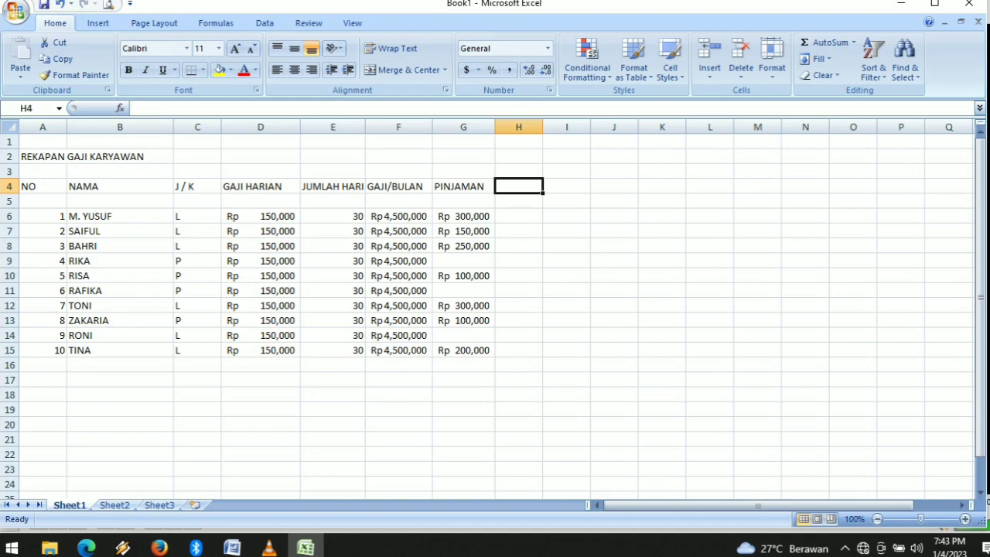
type("SISA")
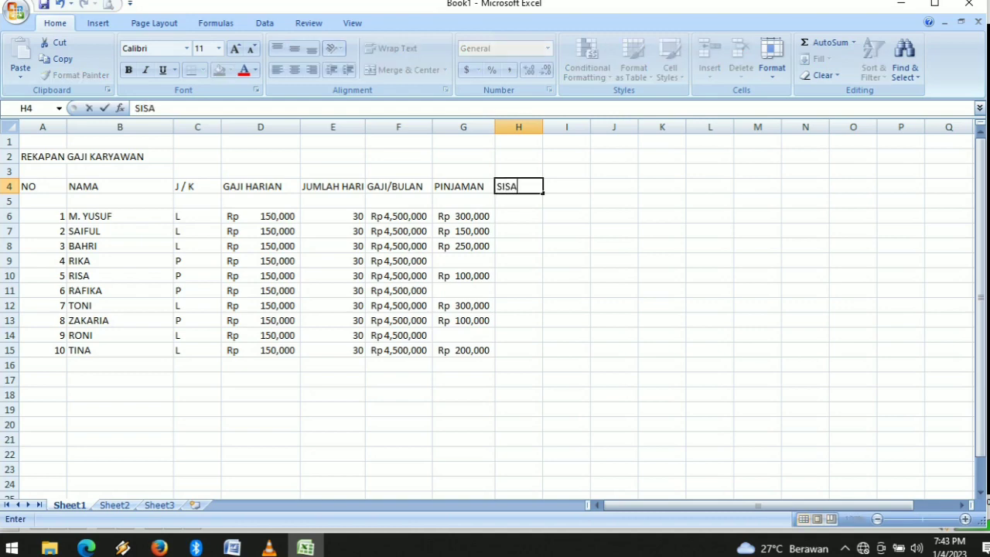
type(" GAJI")
key("Return")
key("Down")
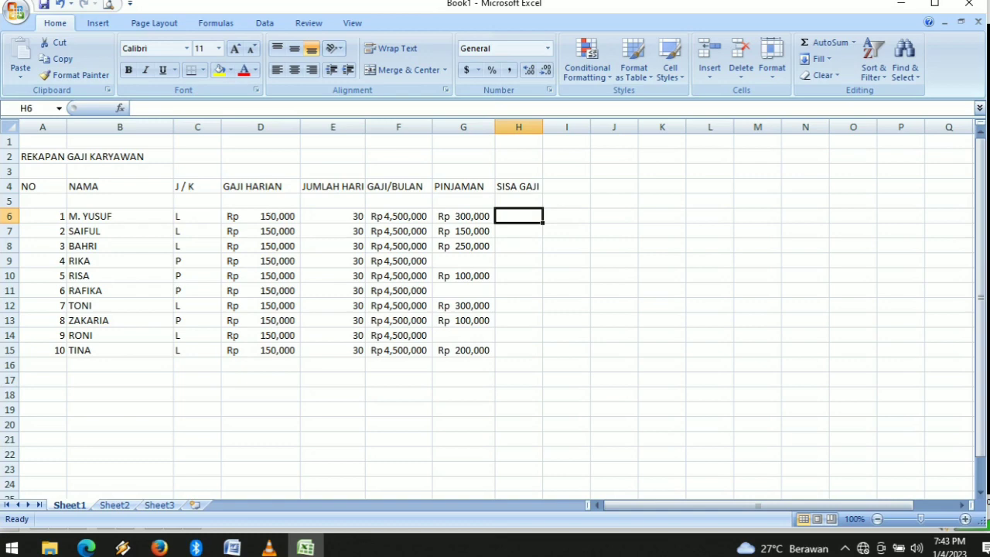
type("=")
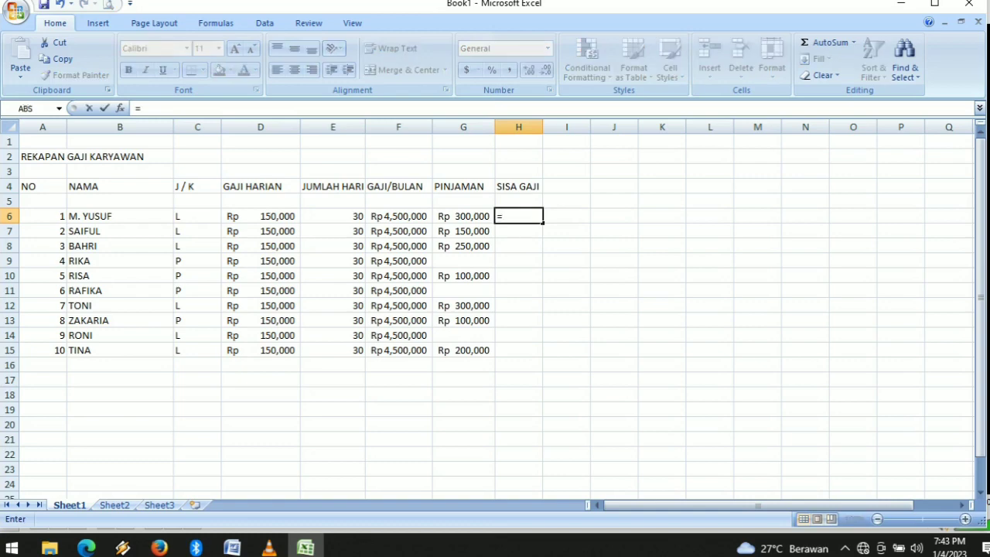
type("SU")
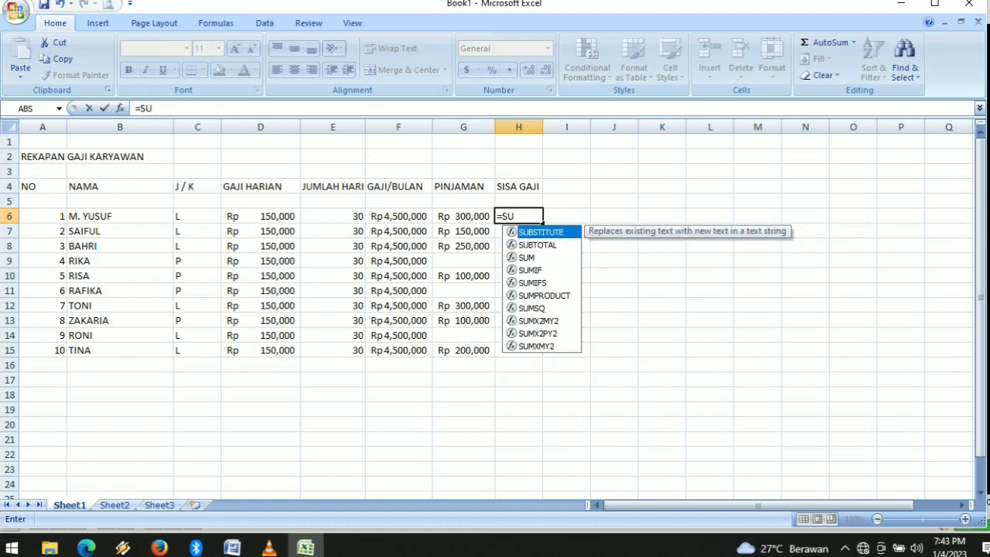
left_click(399, 216)
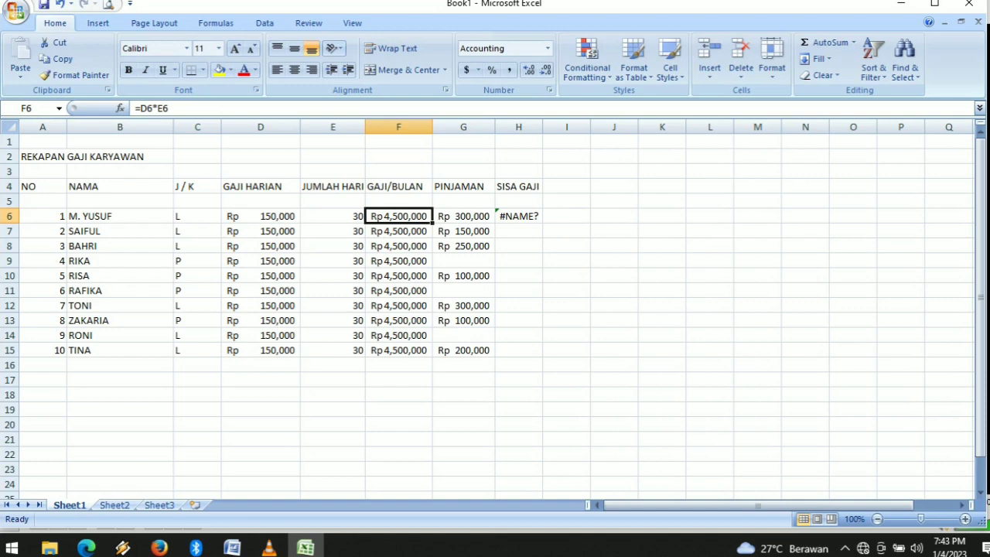
- Enter the formula =F6-G6 in H6 to subtract the first employee's loan from the monthly salary
left_click(519, 216)
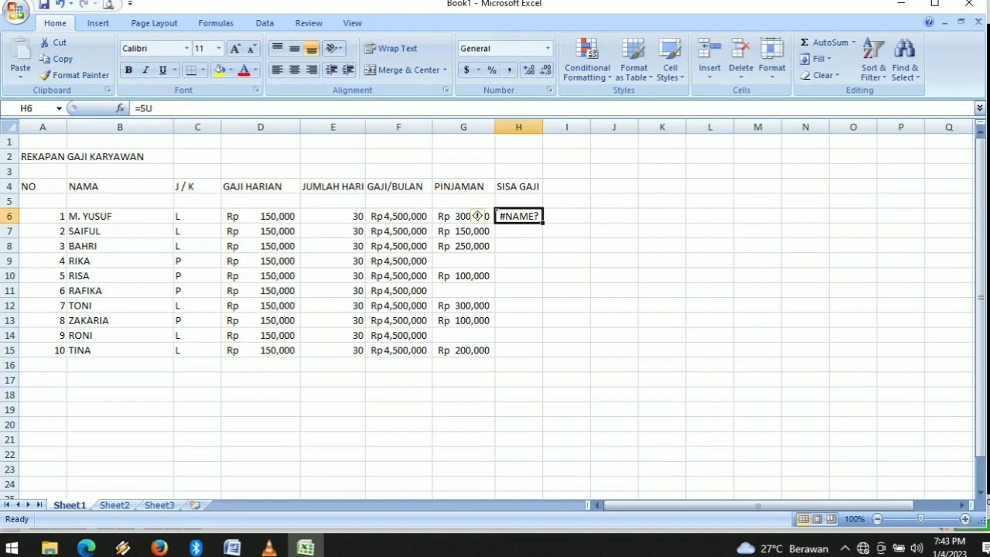
type("=")
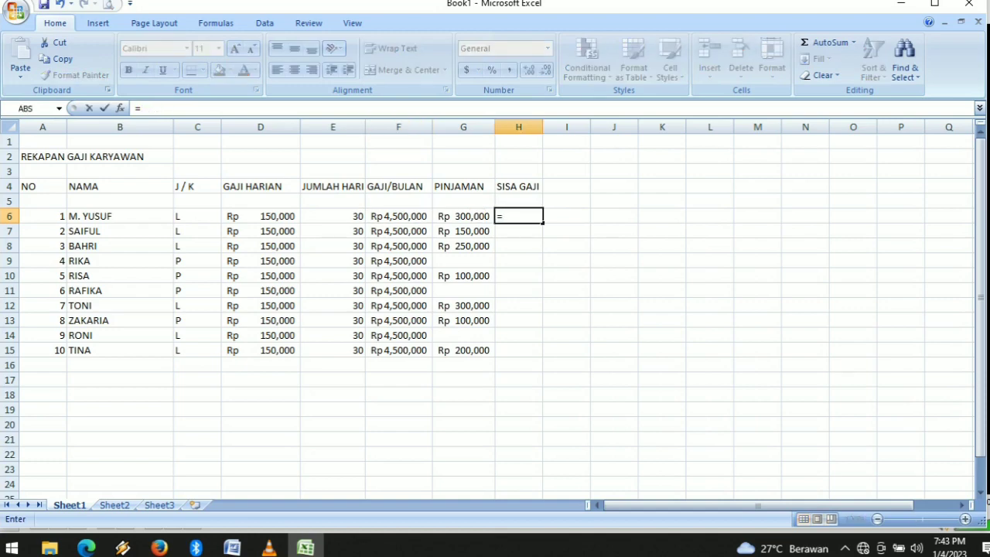
left_click(398, 216)
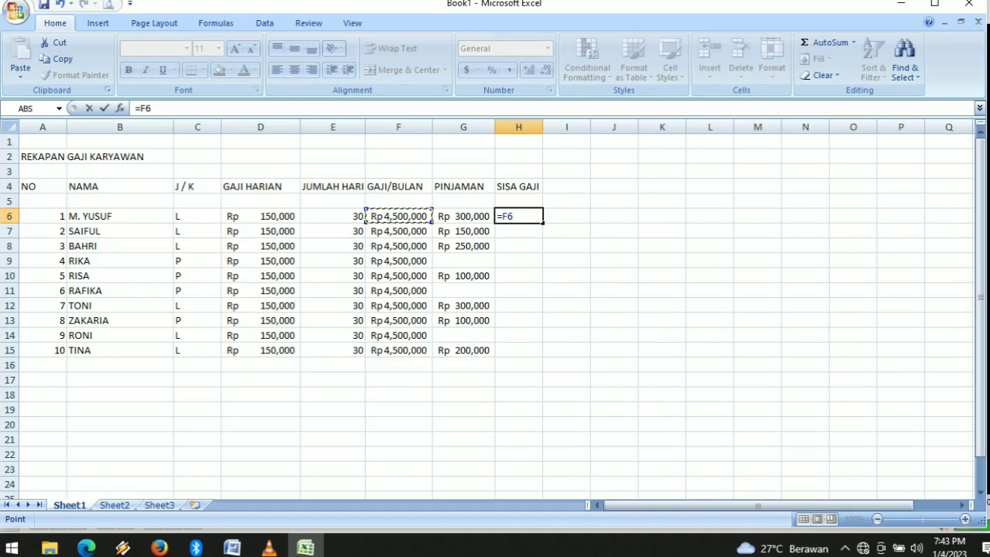
type("_")
key("BackSpace")
type("-")
key("Left")
key("Return")
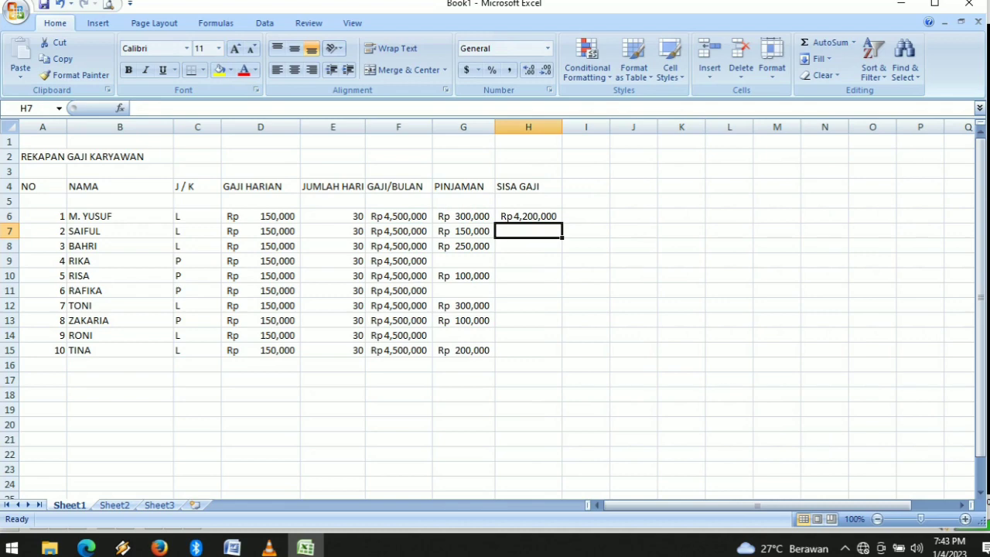
- Enter the formula =F7-G7 in H7 and fill the remaining-salary formula down to H15
type("=")
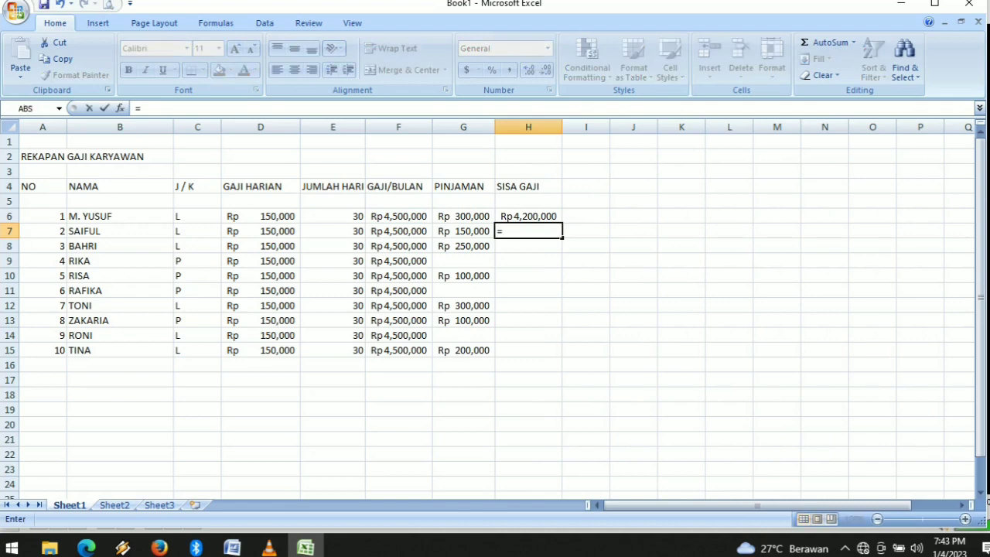
key("Left")
key("Left")
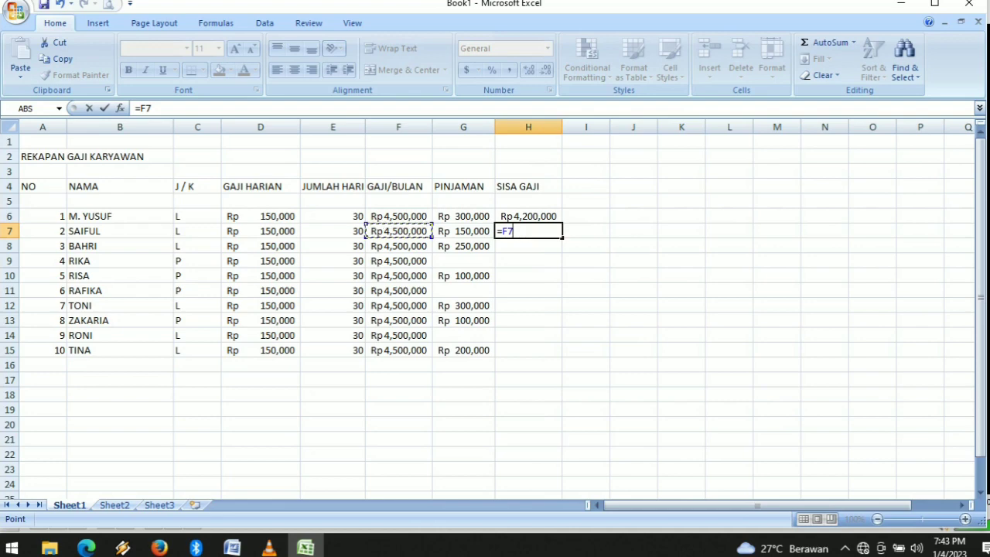
type("-")
key("Left")
key("Return")
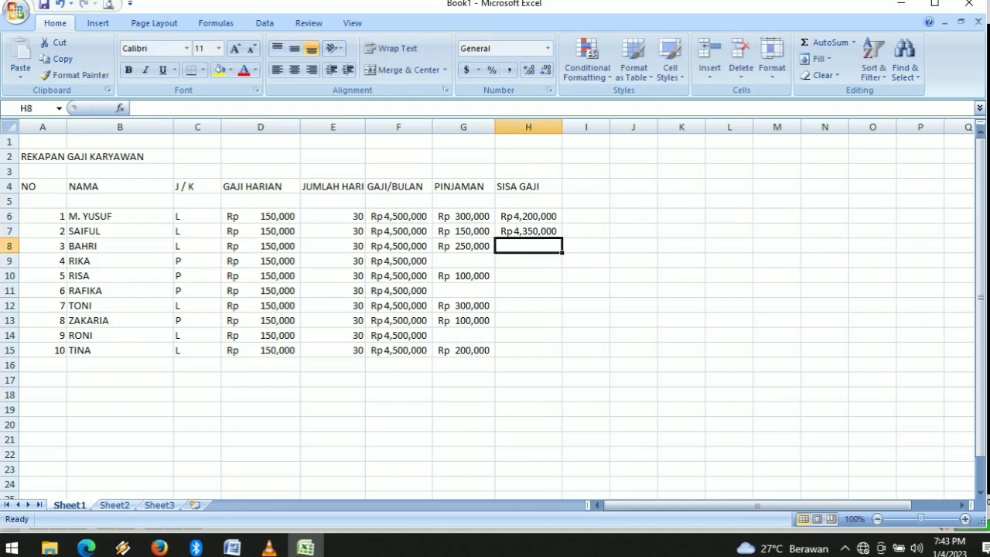
left_click_drag(528, 217, 562, 357)
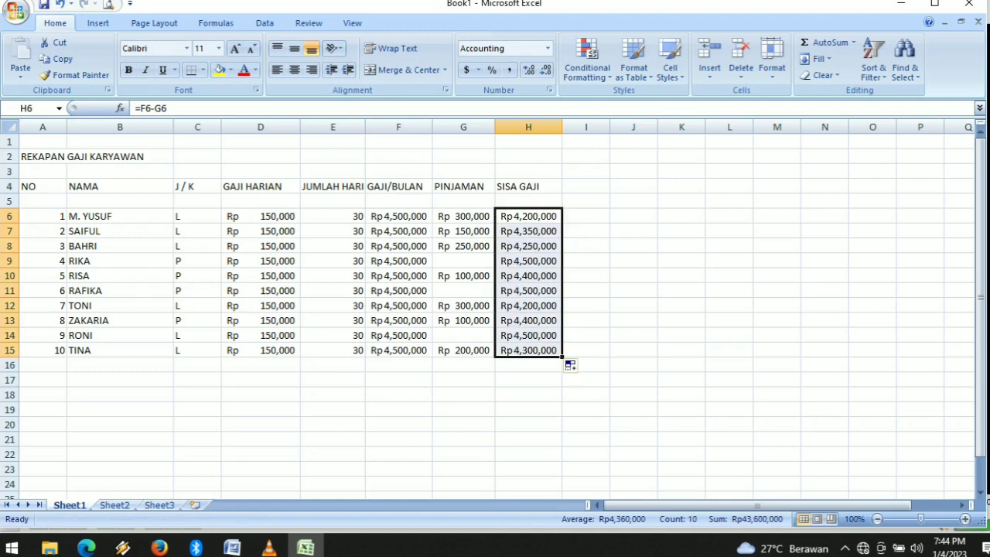
left_click(585, 217)
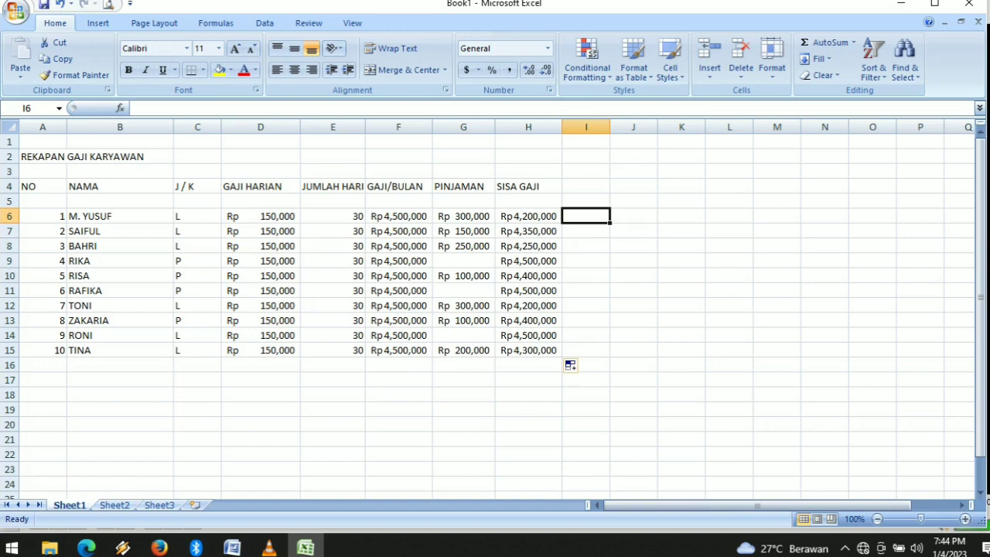
- Enter the label "JUMLAH TOTAL GAJI" in G17 and merge and center it across F17:G17
left_click(464, 380)
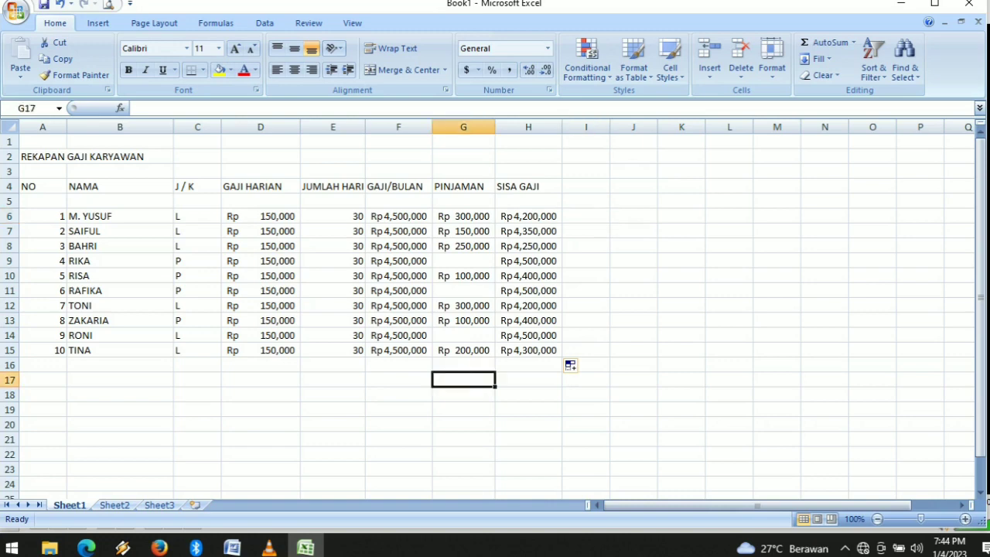
type("JUMLAH")
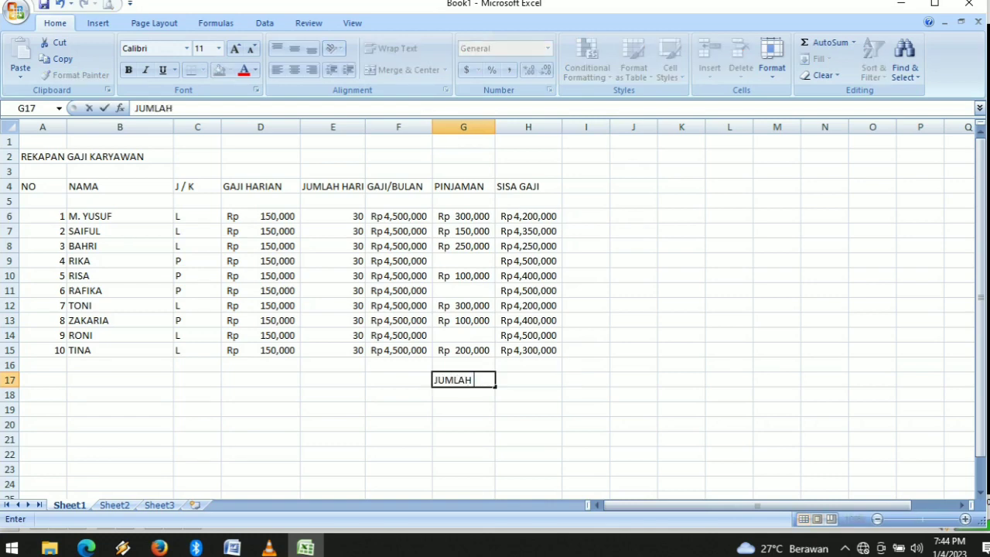
type(" TOTAL GA")
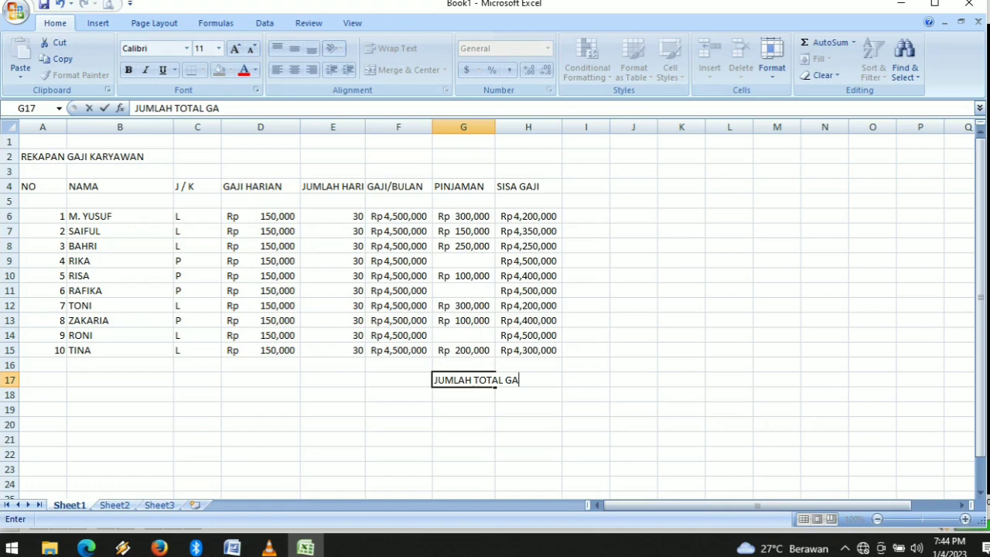
type("JI")
key("Return")
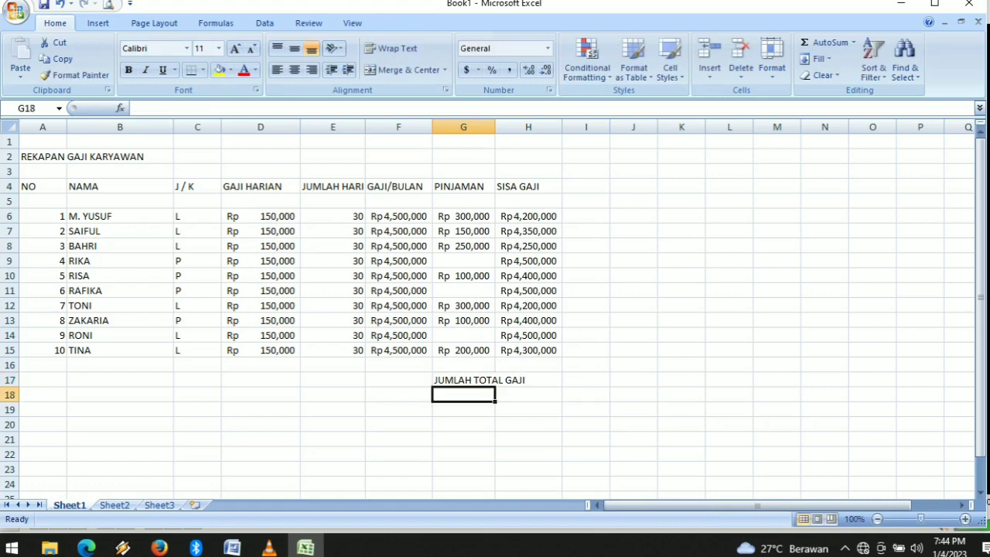
left_click_drag(402, 380, 496, 380)
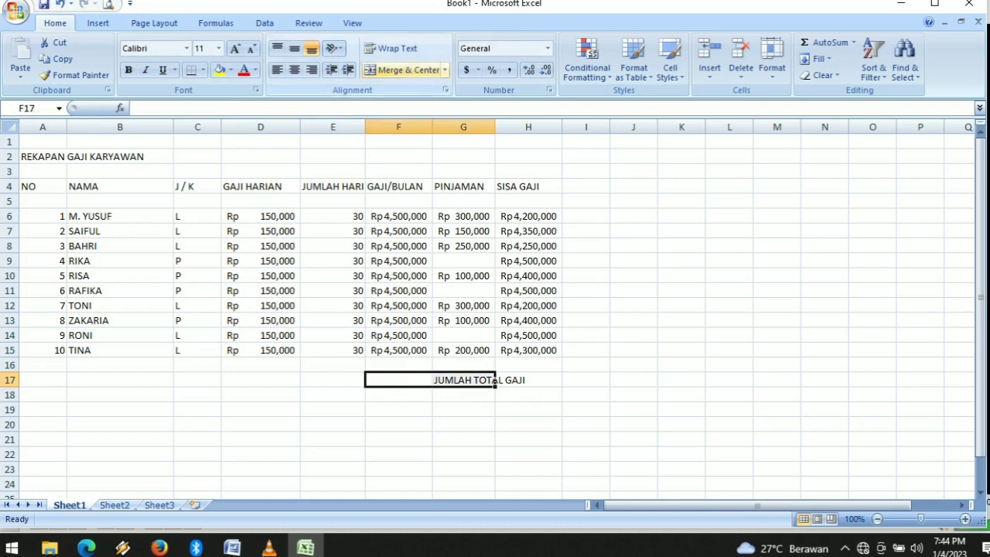
left_click(404, 70)
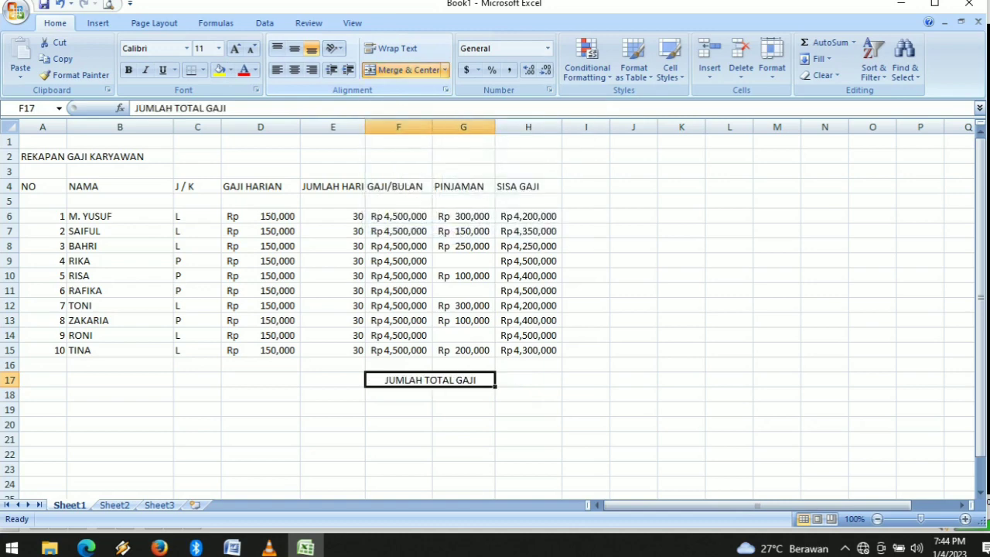
- Total the SISA GAJI column in H17 with a SUM formula over H6:H15
left_click(528, 380)
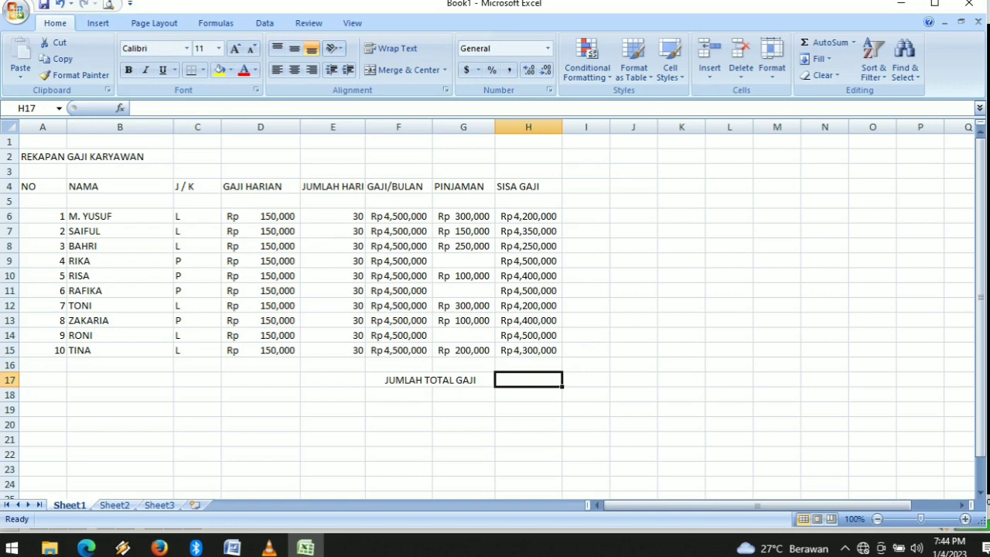
type("=")
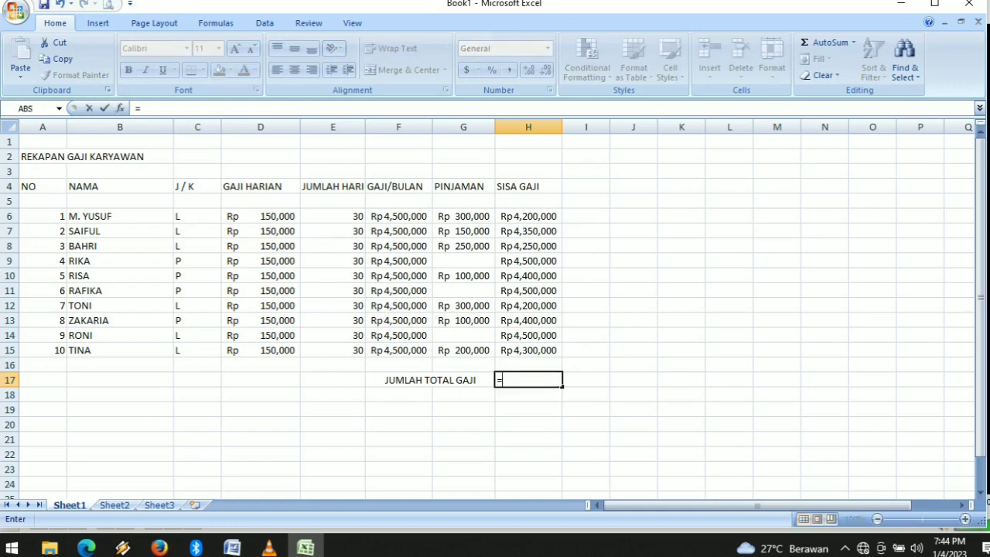
type("SU")
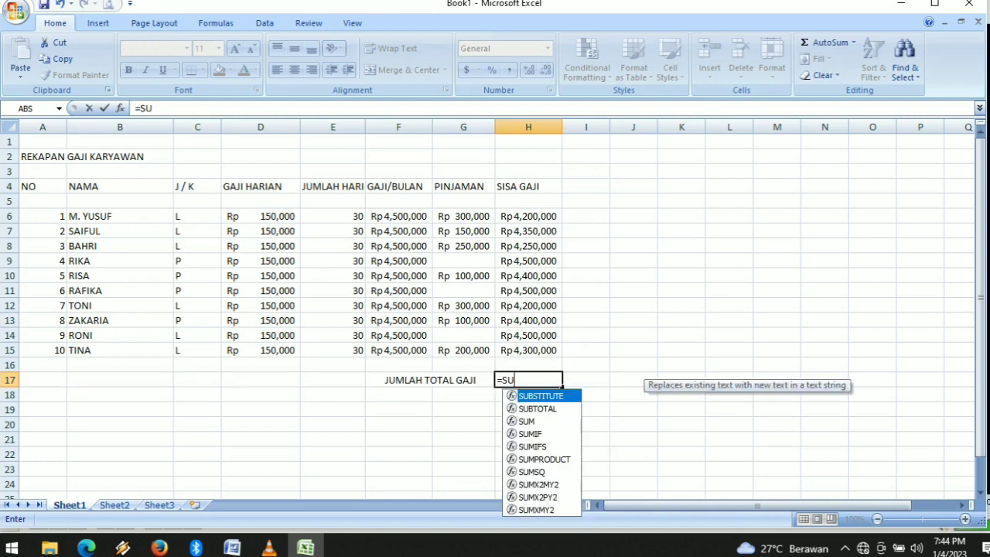
type("M")
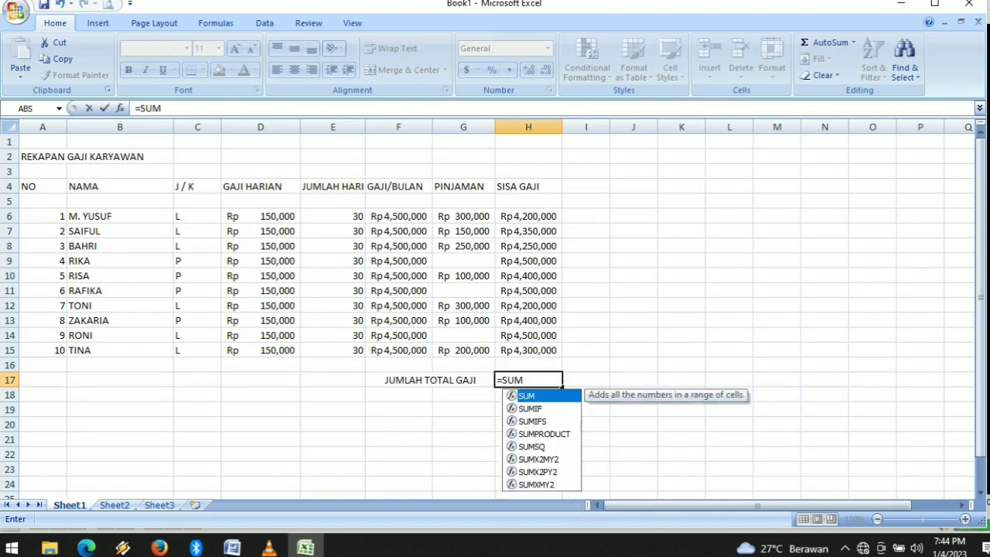
type("(")
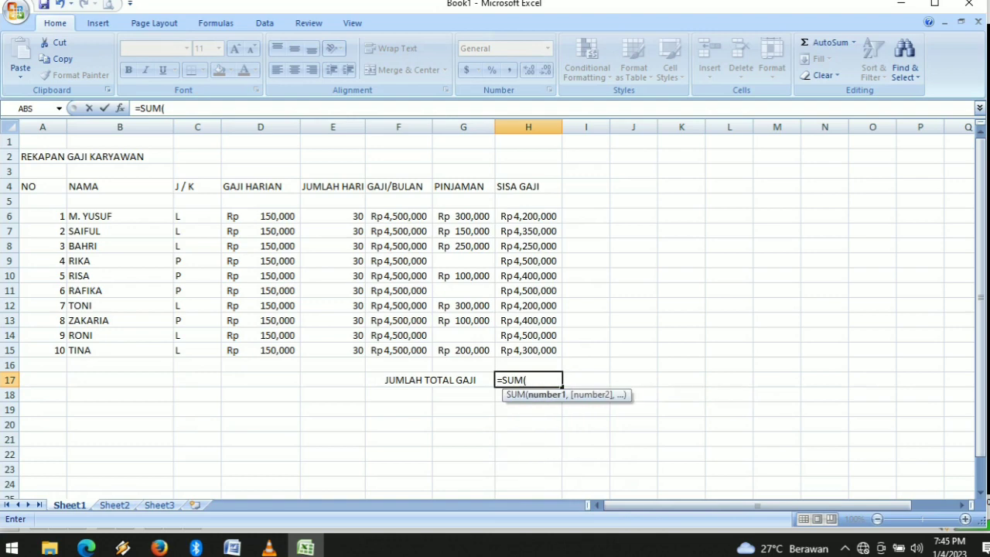
left_click(529, 217)
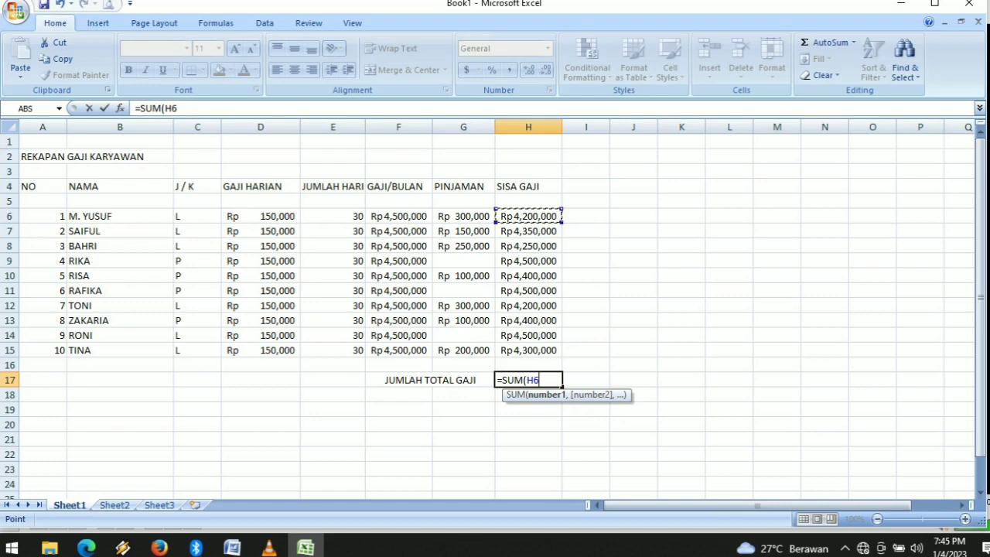
left_click_drag(528, 217, 542, 354)
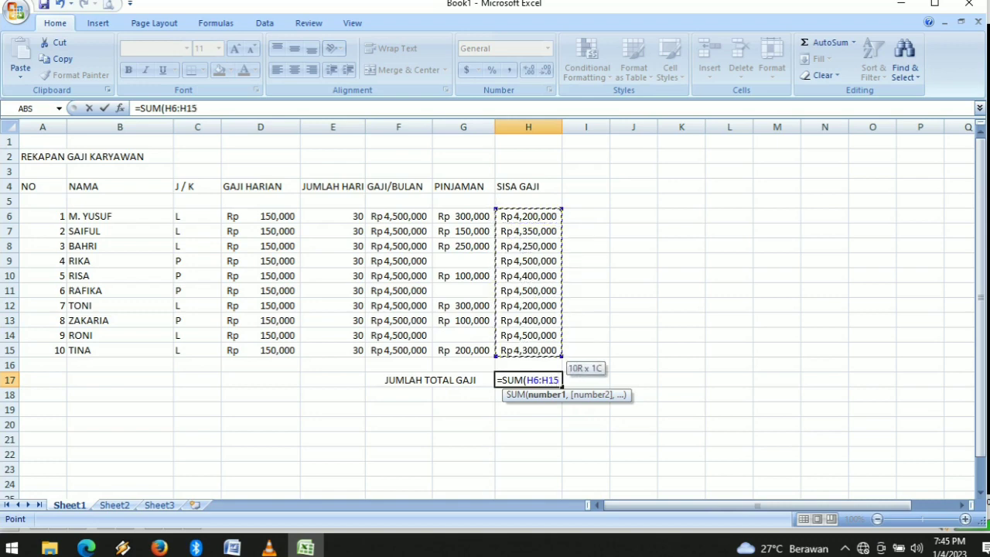
key("Return")
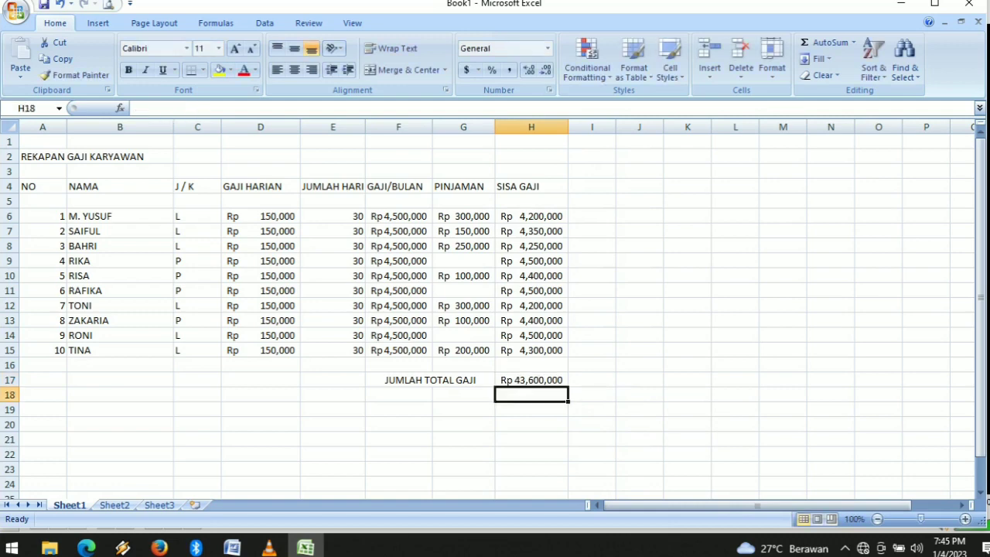
key("Up")
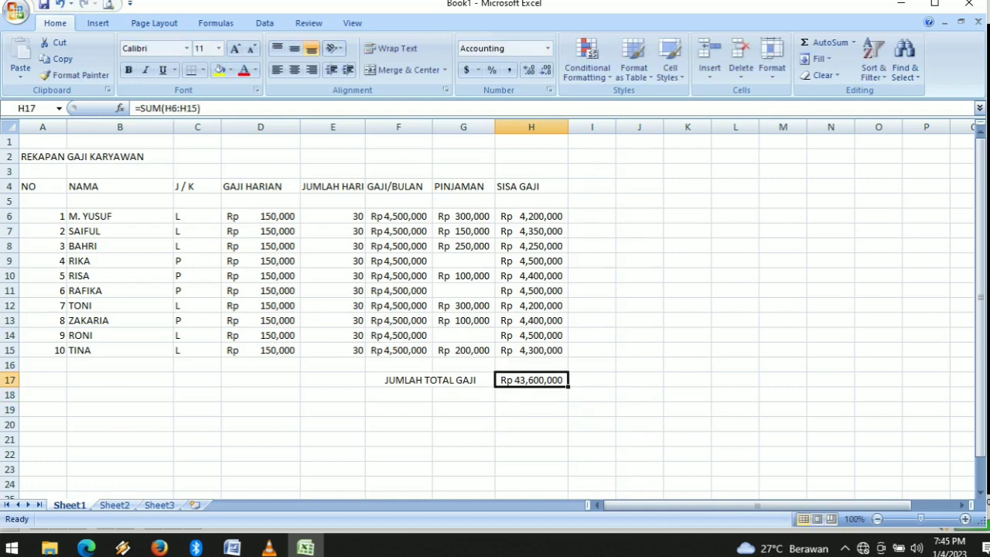
key("Down")
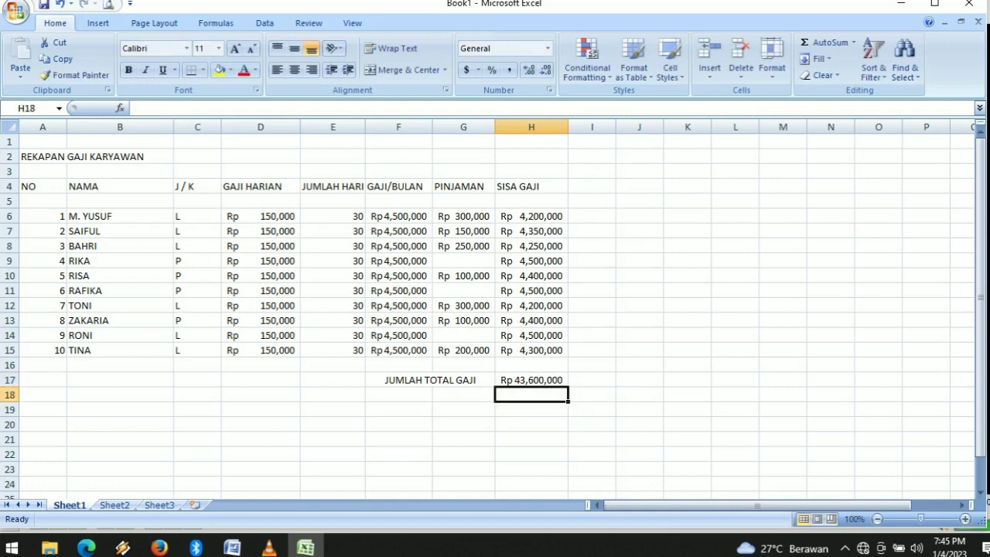
key("Up")
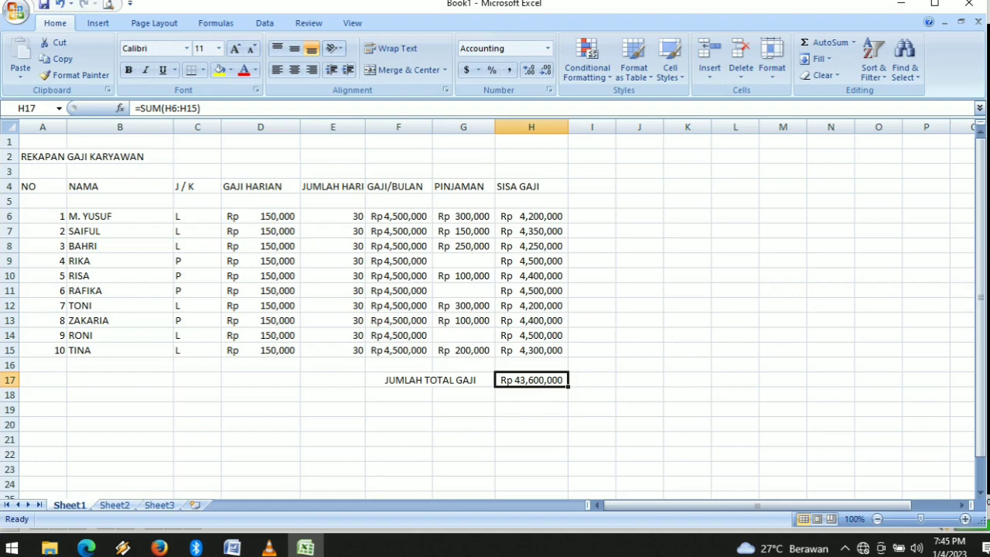
- Apply All Borders to the salary table range A4:H17
left_click(42, 187)
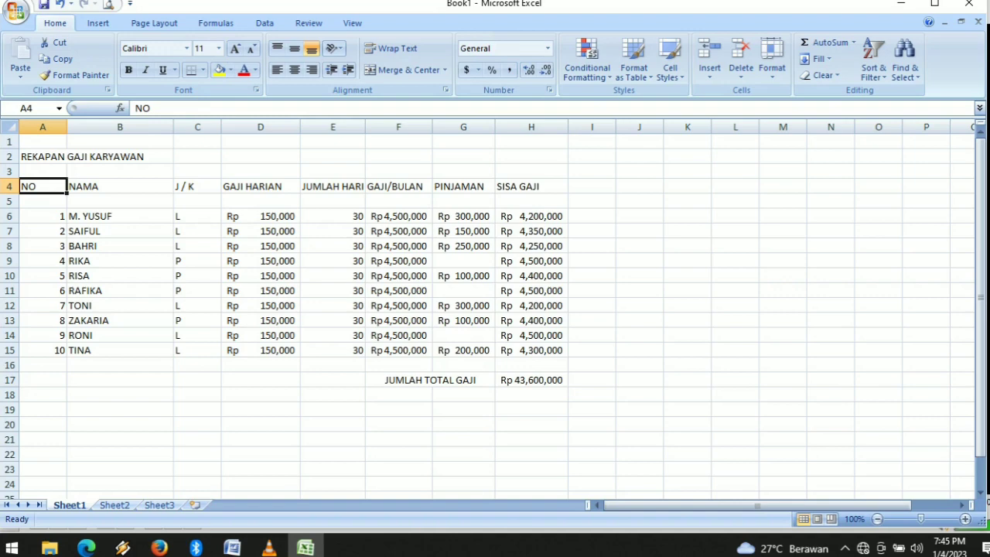
left_click_drag(42, 186, 531, 380)
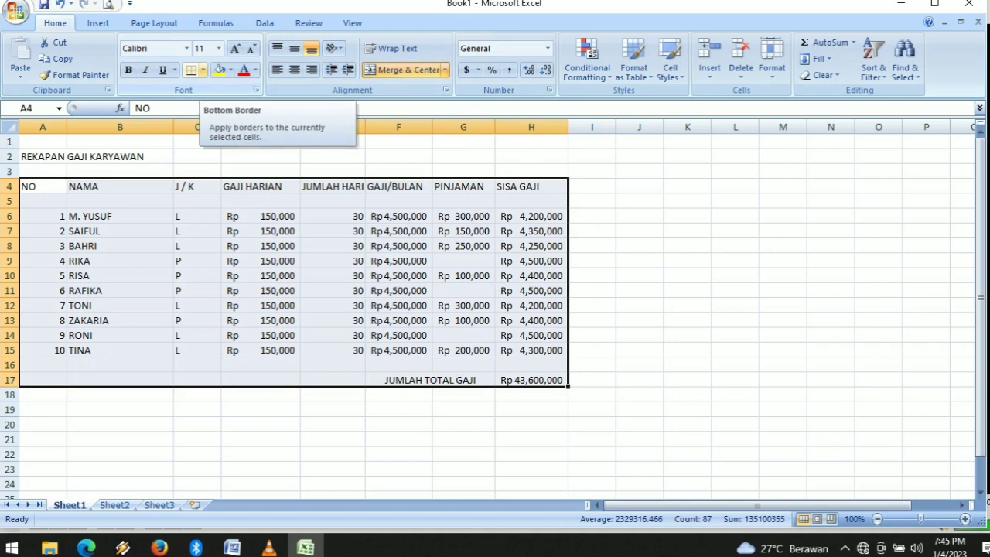
left_click(202, 69)
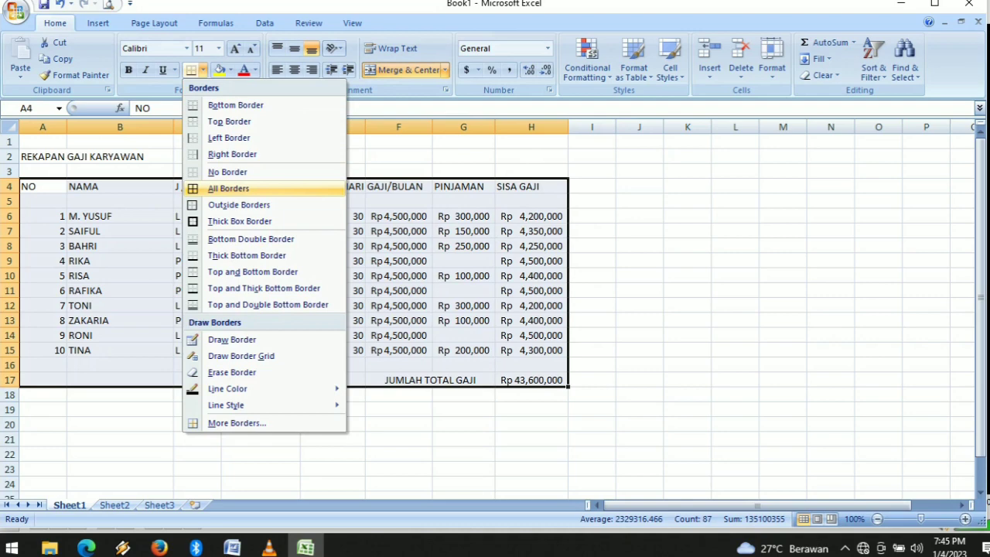
left_click(228, 188)
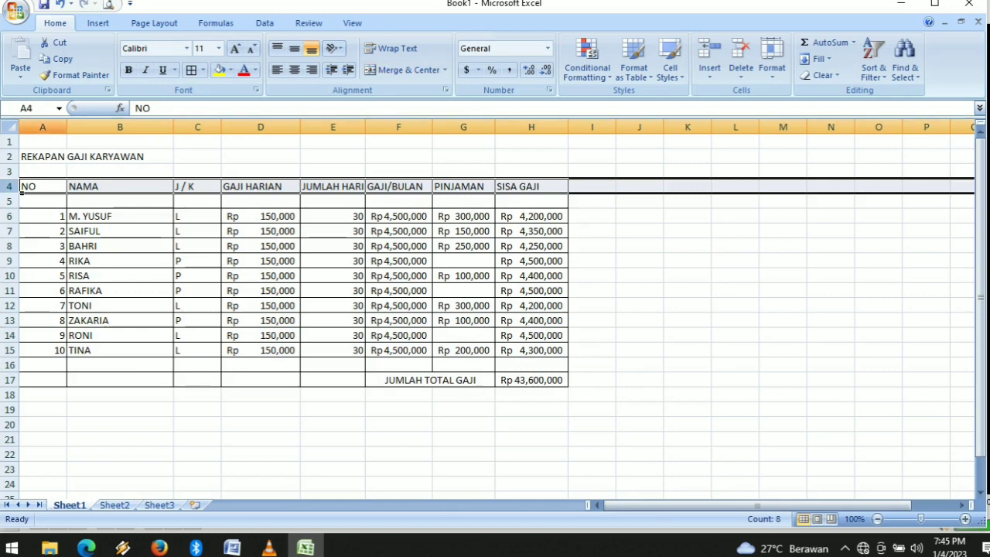
- Center the contents of the NO, J / K and JUMLAH HARI columns (A, C and E) horizontally
left_click(42, 126)
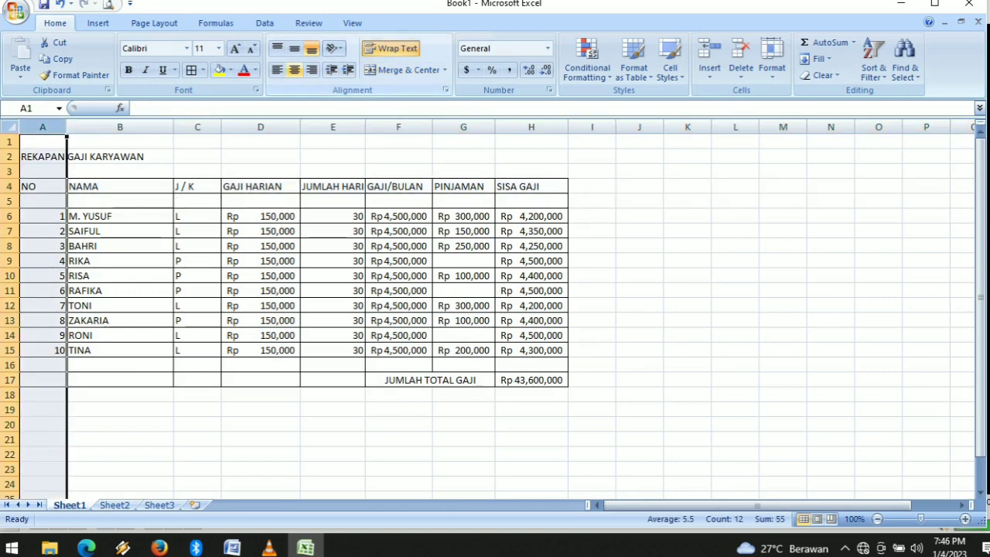
left_click(294, 70)
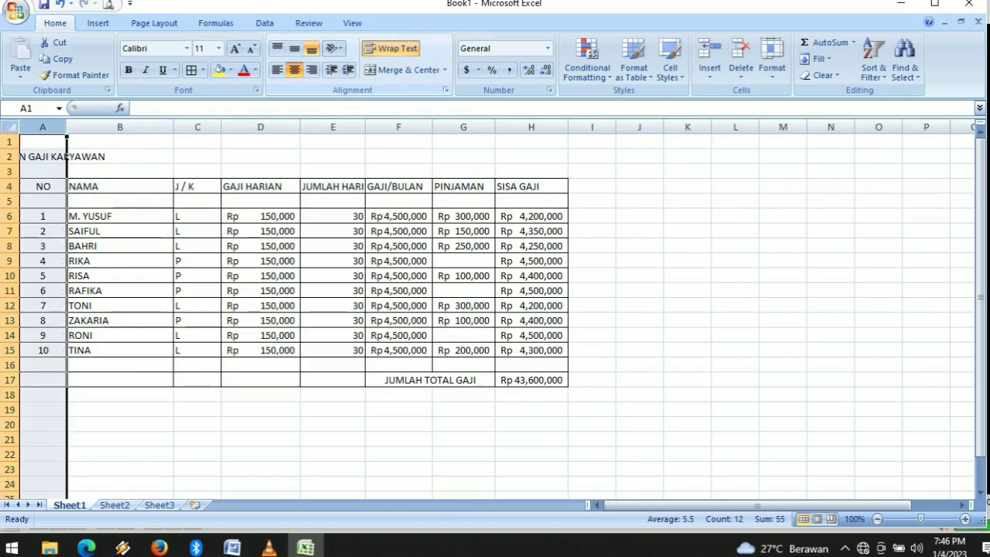
left_click(197, 126)
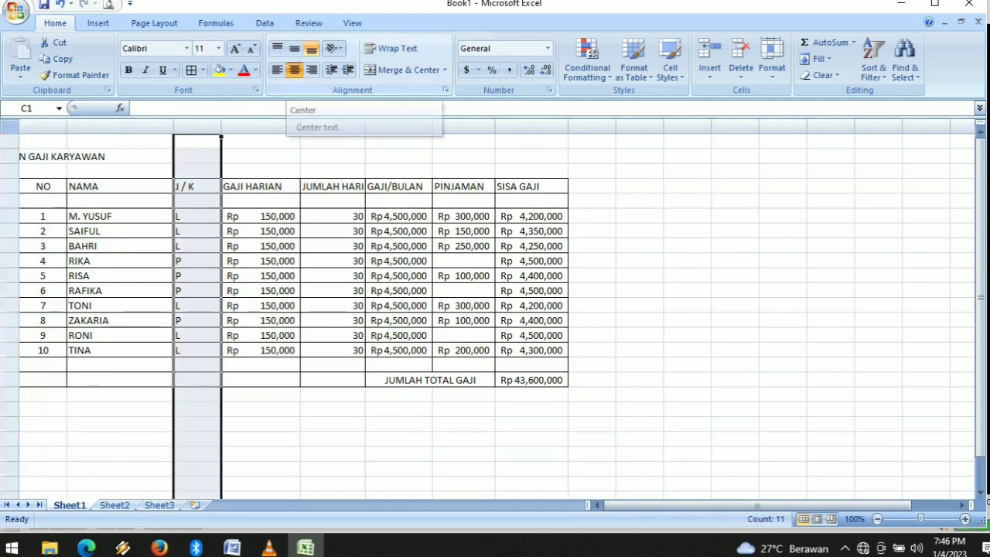
left_click(294, 70)
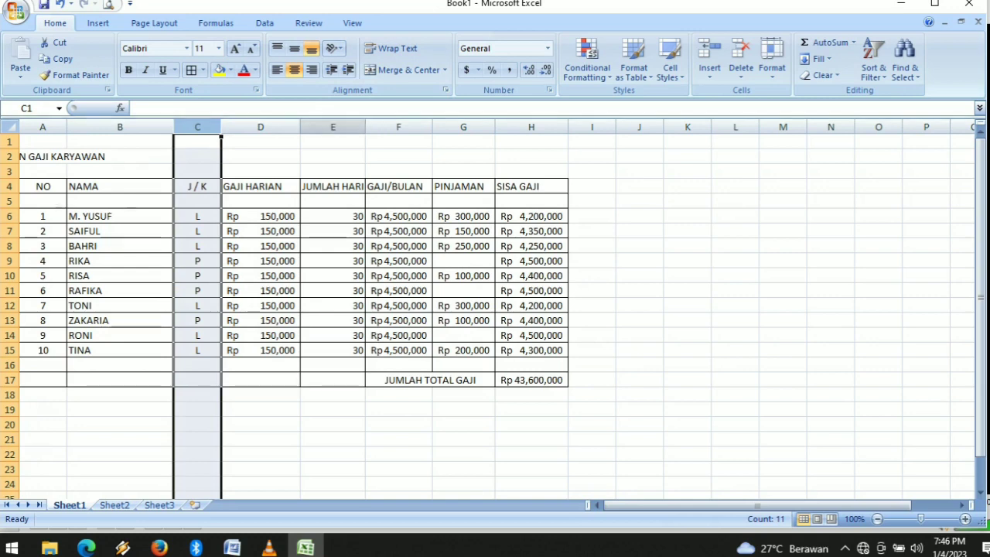
left_click(333, 126)
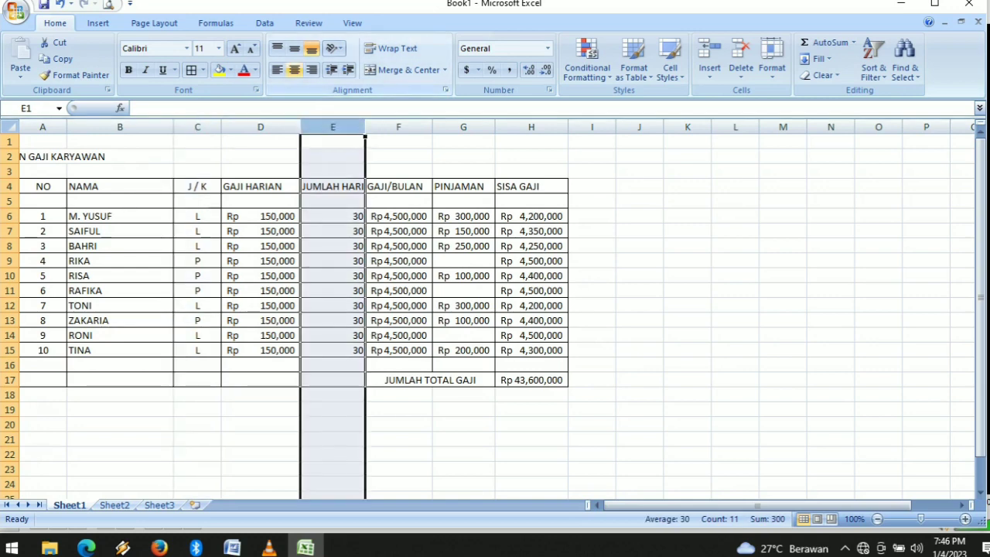
left_click(294, 70)
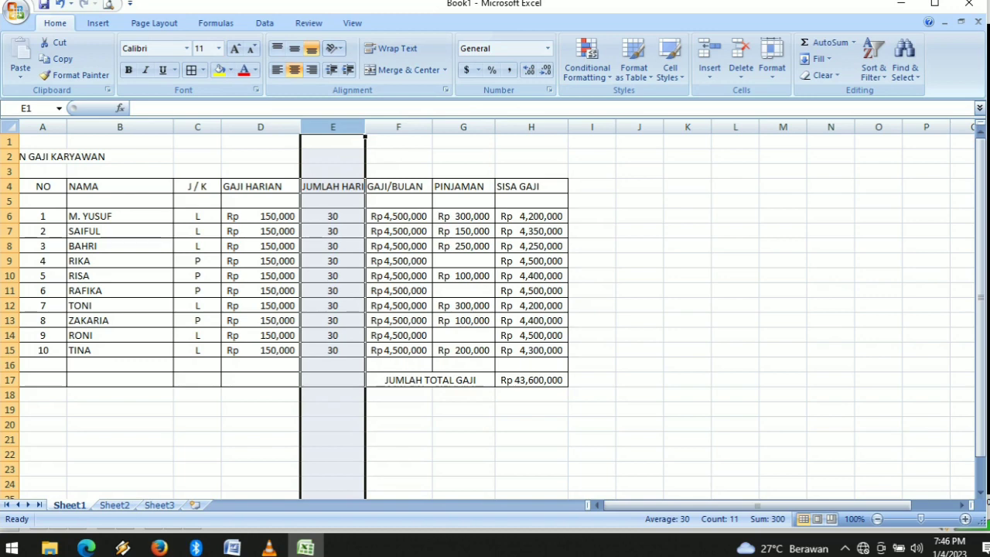
- Center the header labels in row 4 both vertically and horizontally
left_click(11, 186)
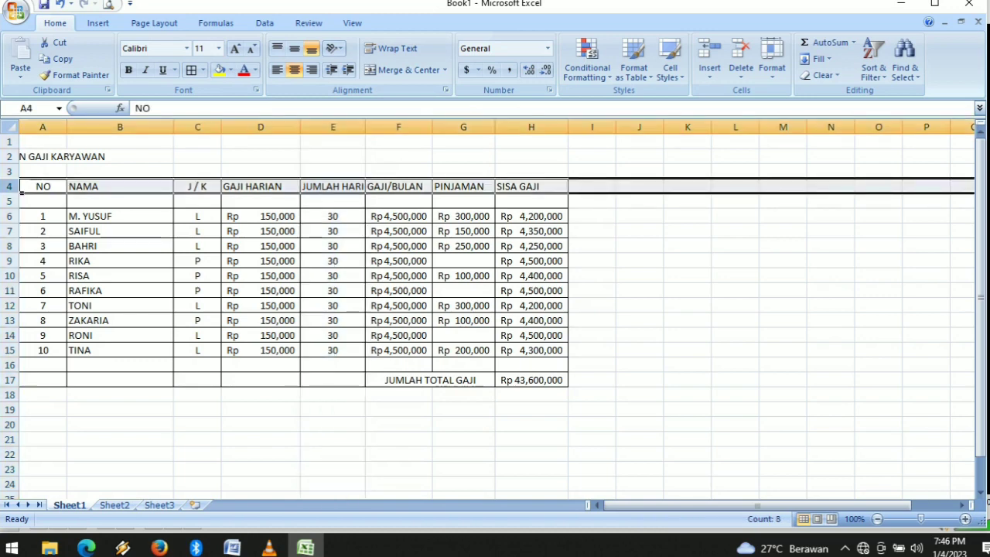
left_click(294, 48)
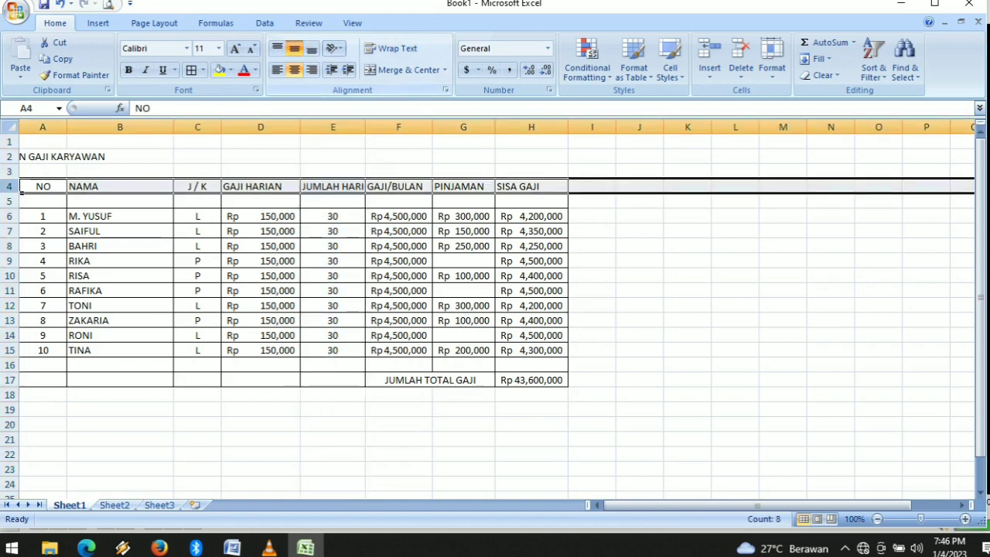
left_click(294, 70)
- Merge and center the title REKAPAN GAJI KARYAWAN across A1:H2 and narrow column A slightly
left_click_drag(31, 158, 561, 142)
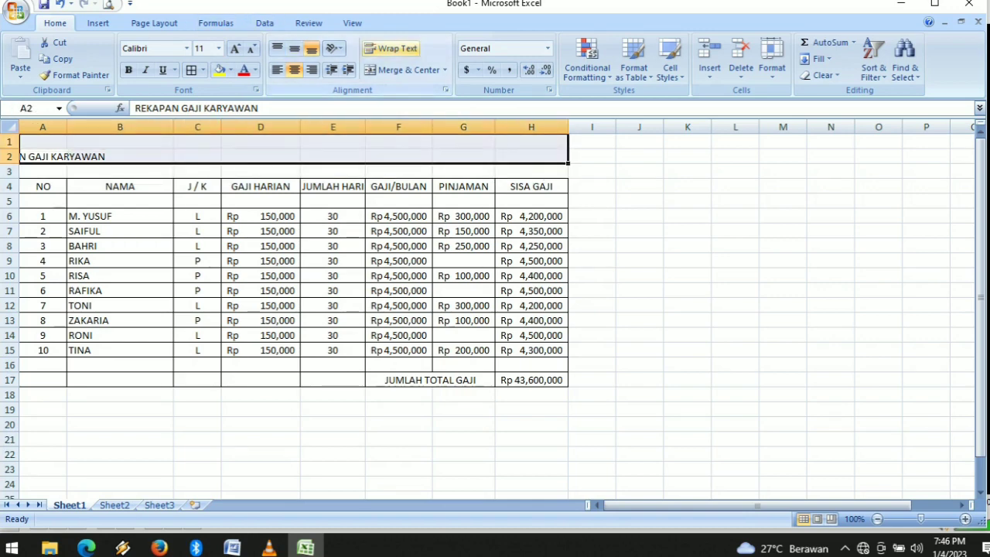
left_click_drag(67, 127, 59, 128)
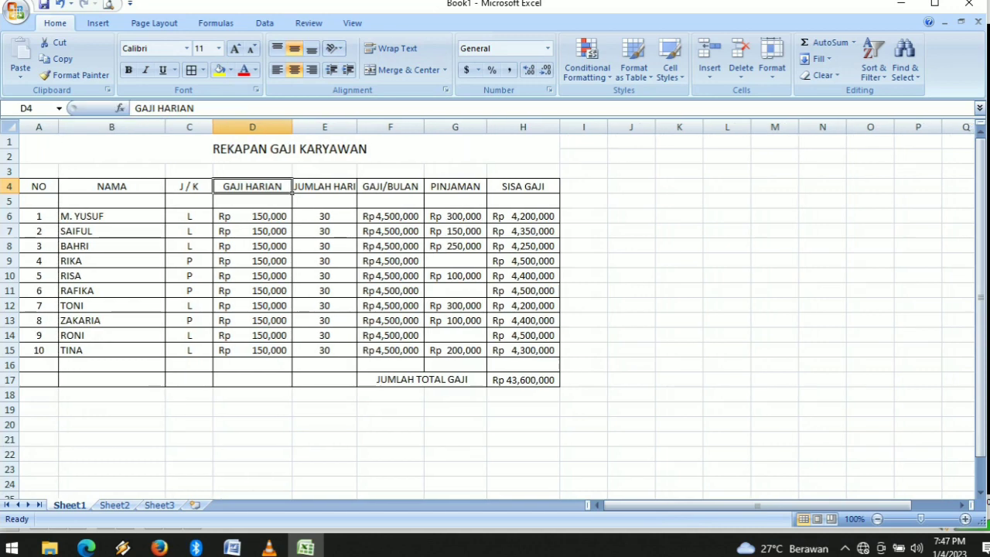
left_click(390, 439)
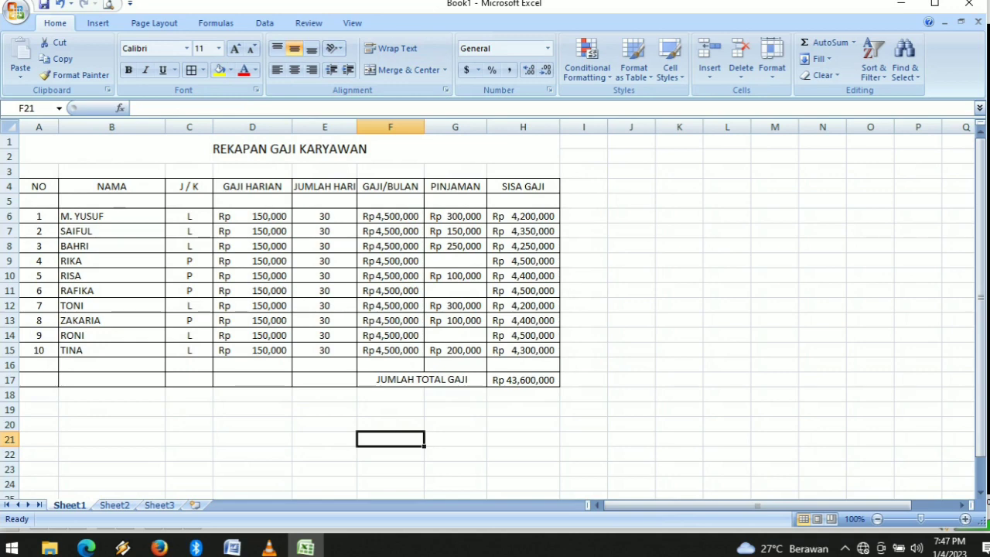
- Merge and center the JUMLAH TOTAL GAJI label across A16:G17 and the grand total across H16:H17
left_click(38, 365)
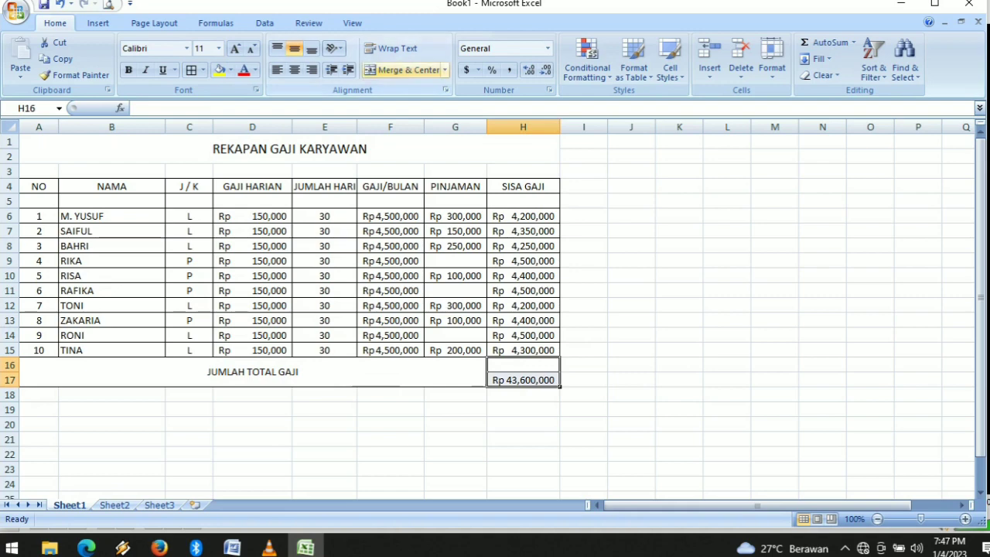
left_click(406, 71)
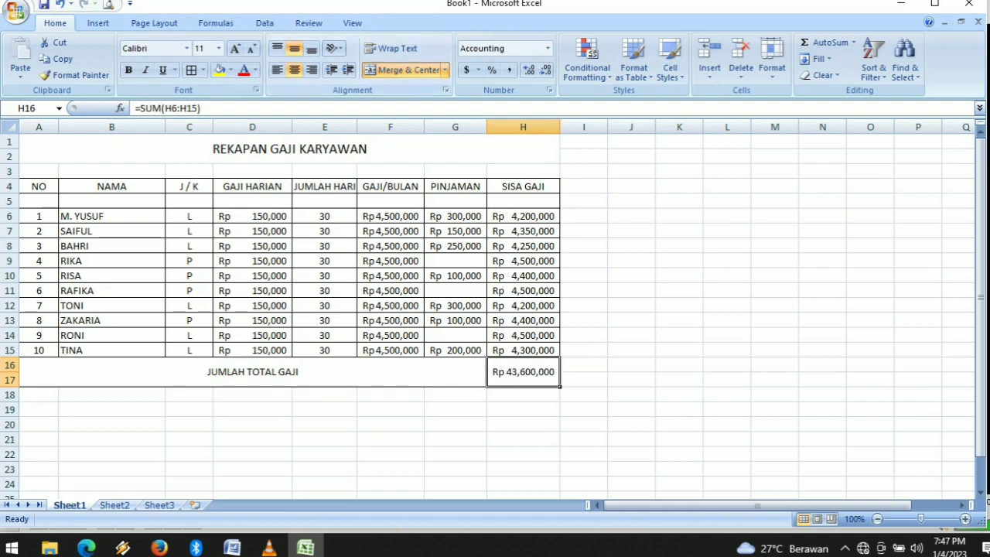
left_click(454, 410)
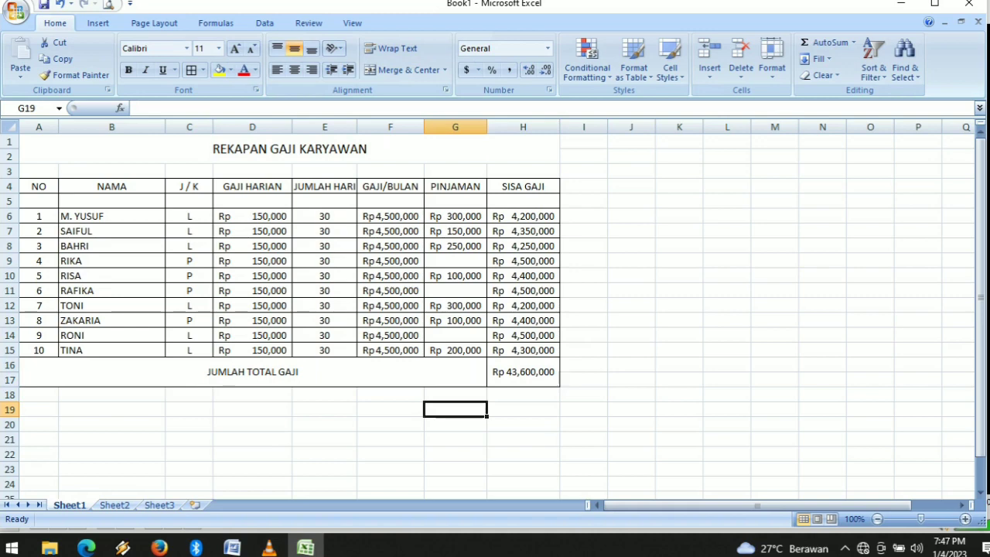
- Fill the header cells A4:H4 with a light olive green background color
left_click_drag(38, 186, 523, 186)
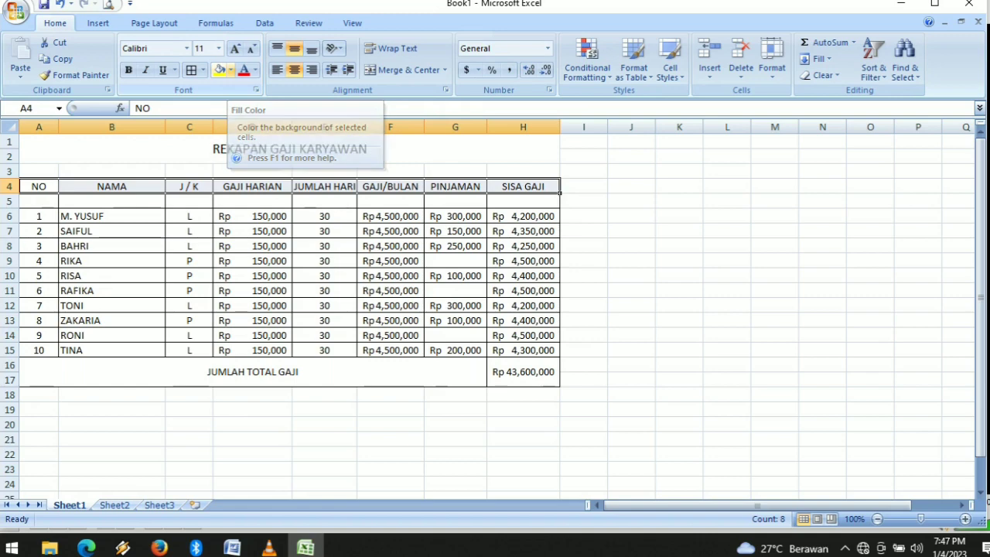
left_click(230, 69)
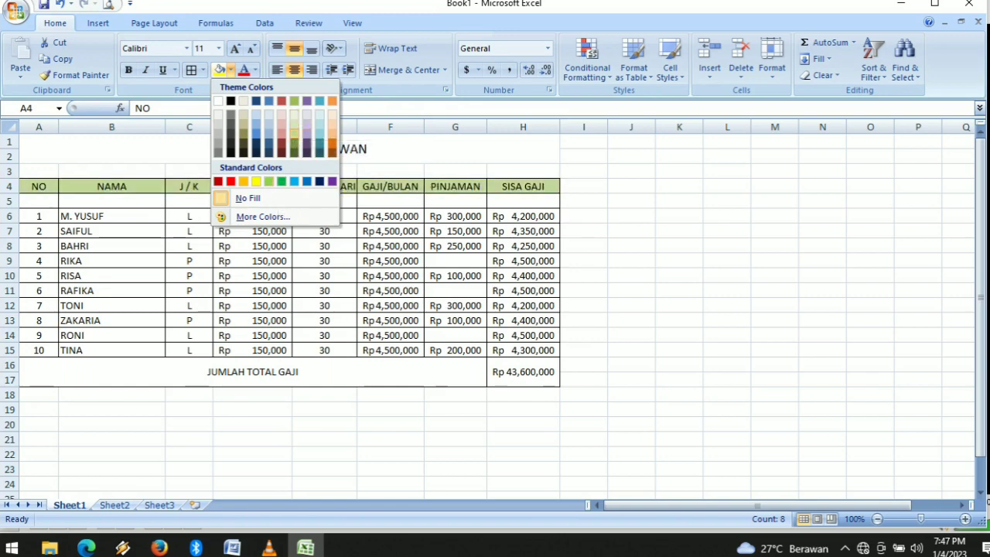
left_click(294, 131)
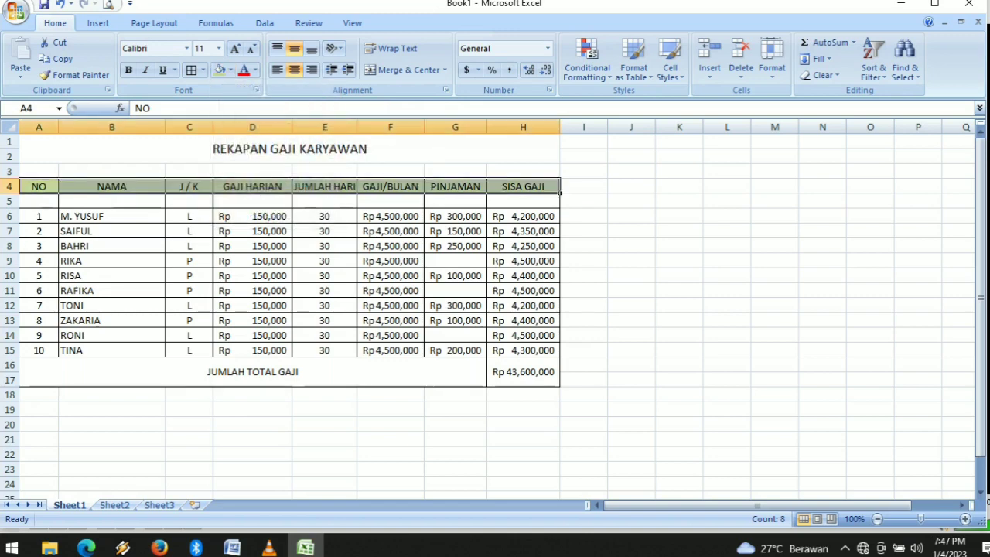
left_click(631, 201)
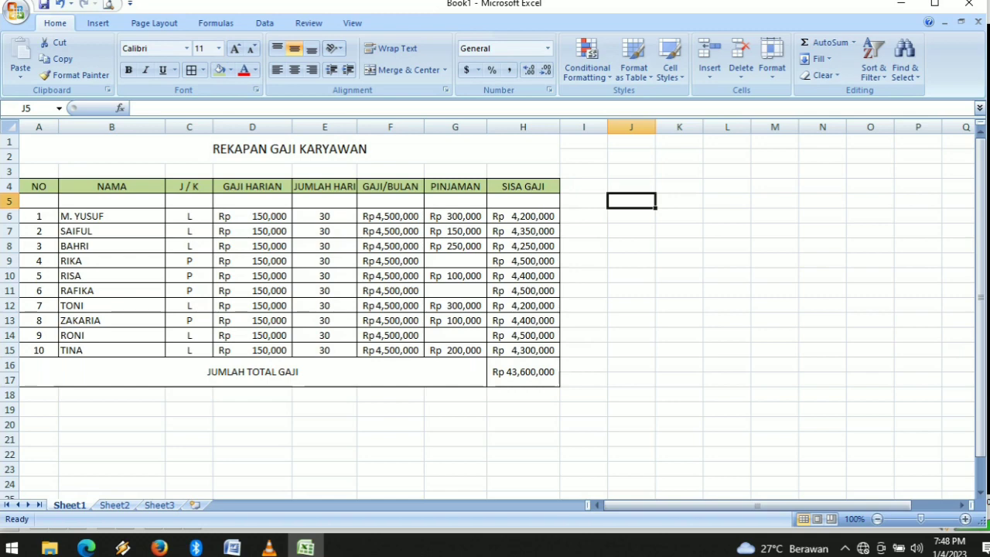
- Delete the empty row 5 between the headers and the first employee
left_click(10, 202)
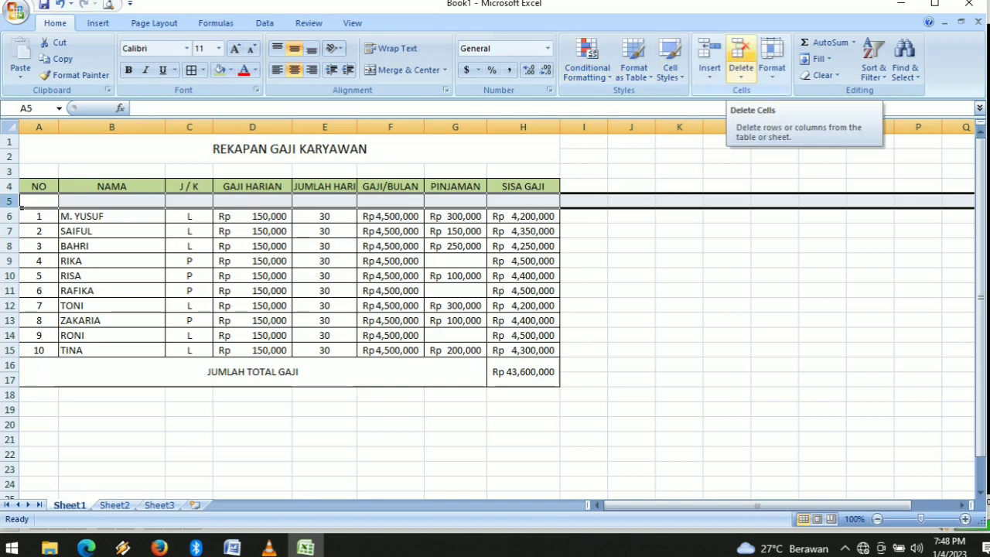
left_click(741, 51)
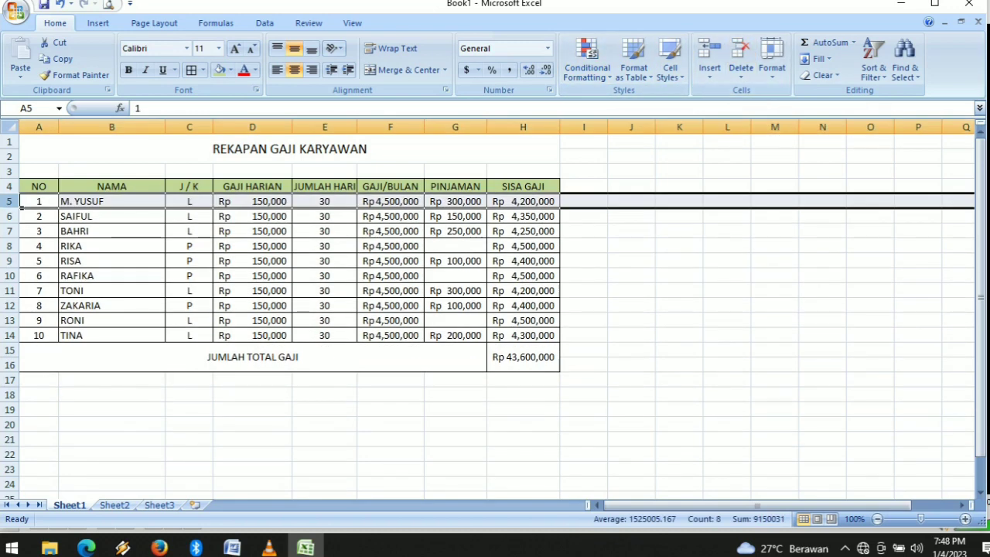
left_click(631, 232)
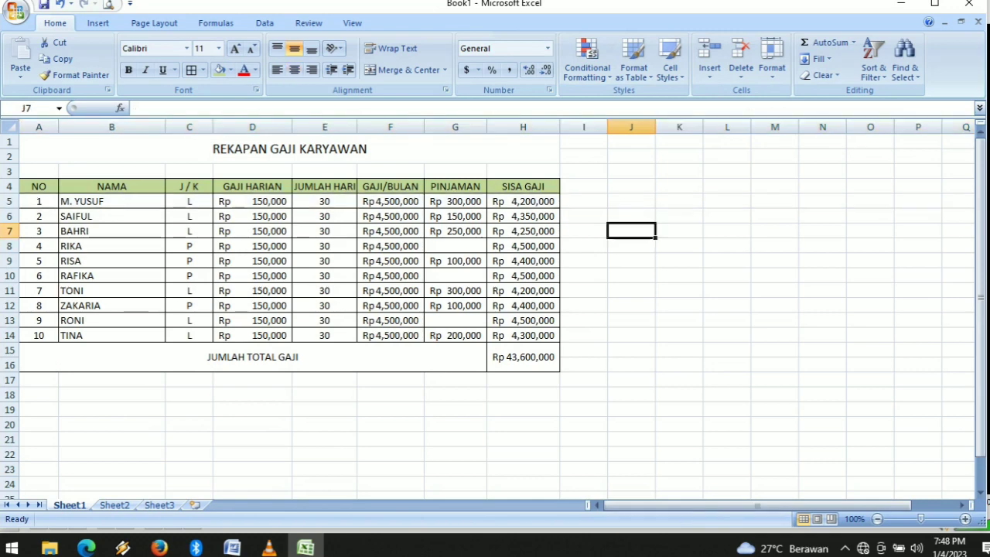
- Save the workbook in the Videos folder as an Excel Workbook named REKAP GAJI KAYAWAN
left_click(44, 5)
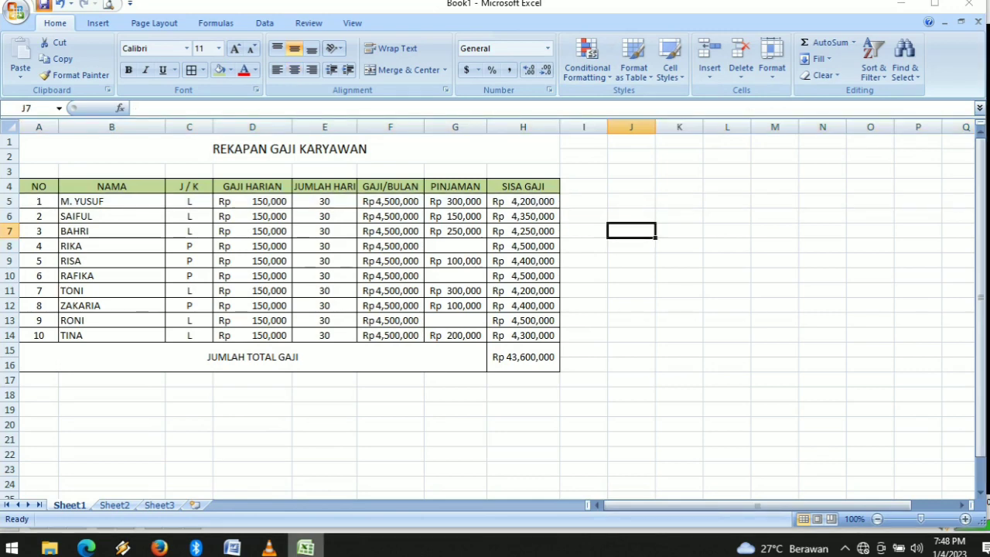
mouse_move(306, 548)
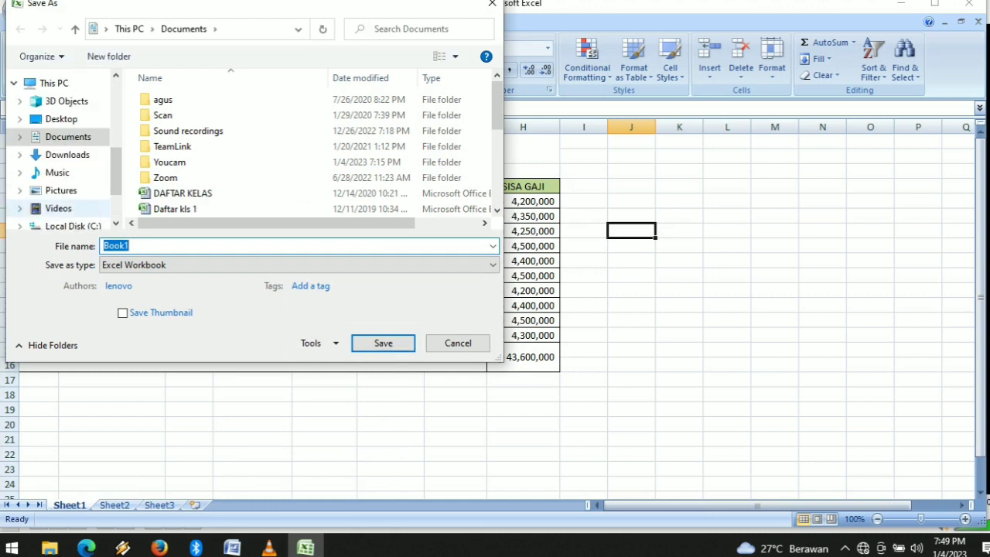
left_click(59, 208)
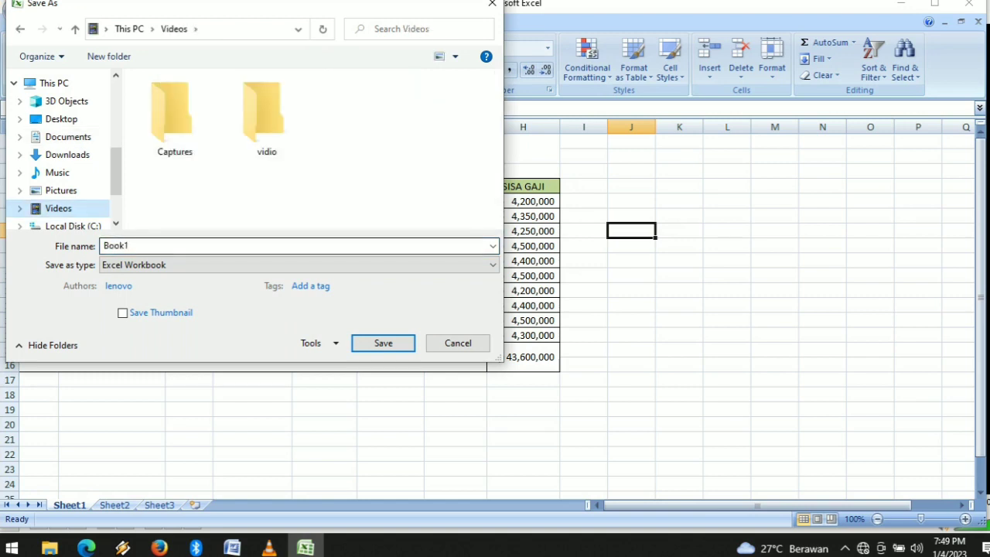
left_click(130, 246)
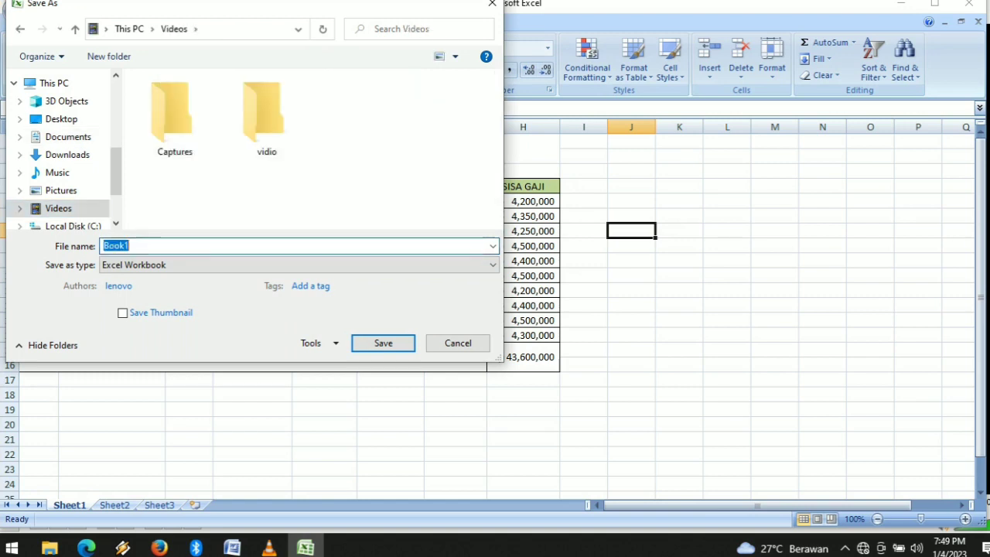
left_click(130, 246)
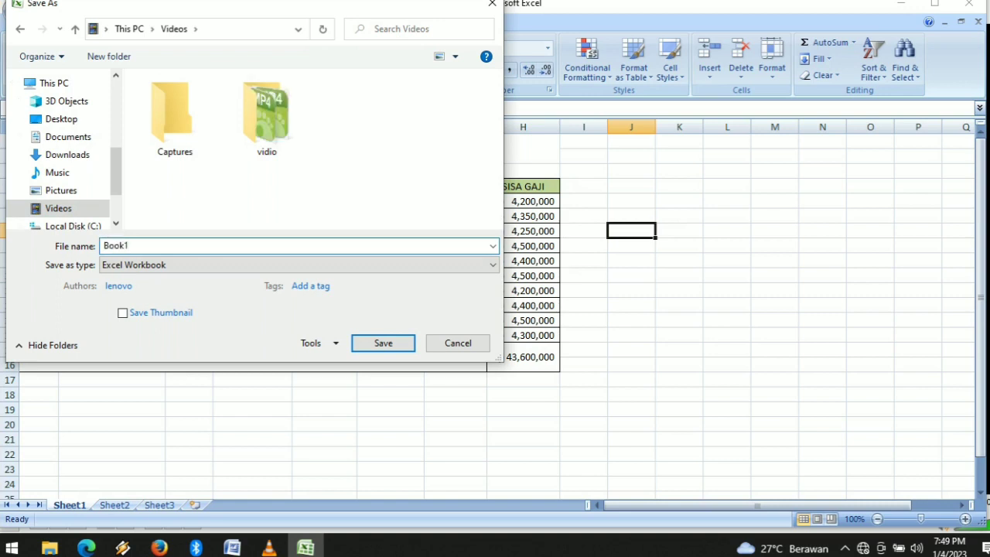
left_click_drag(130, 246, 102, 246)
type("REKAP GAJI KAYAWAN")
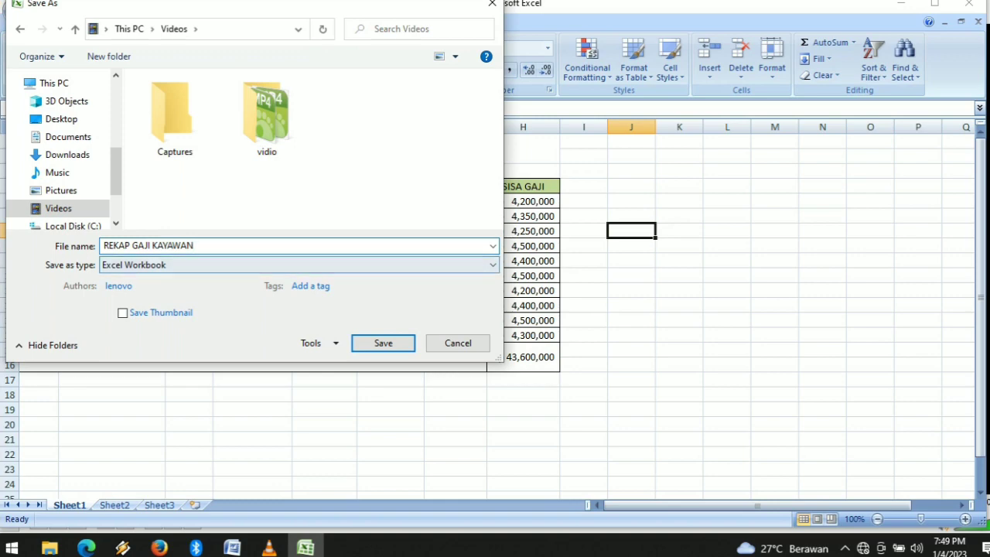
key("Escape")
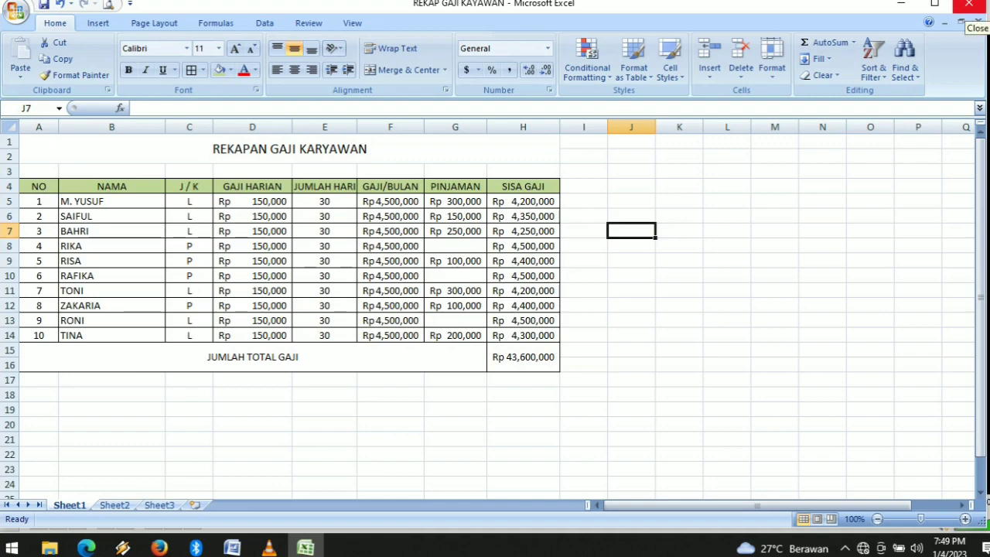
- Close Excel and reopen the REKAP GAJI KAYAWAN workbook from the Videos folder in File Explorer
left_click(968, 6)
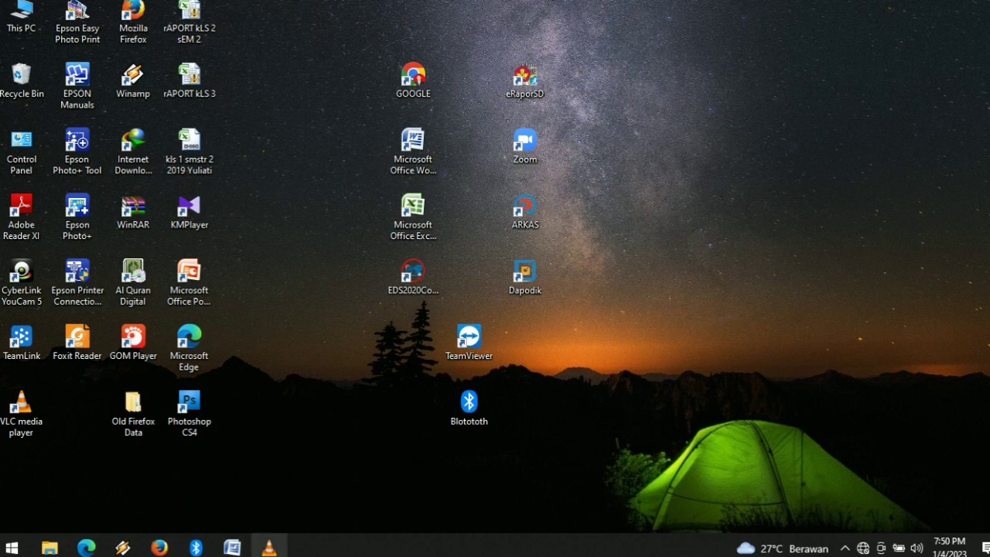
mouse_move(268, 548)
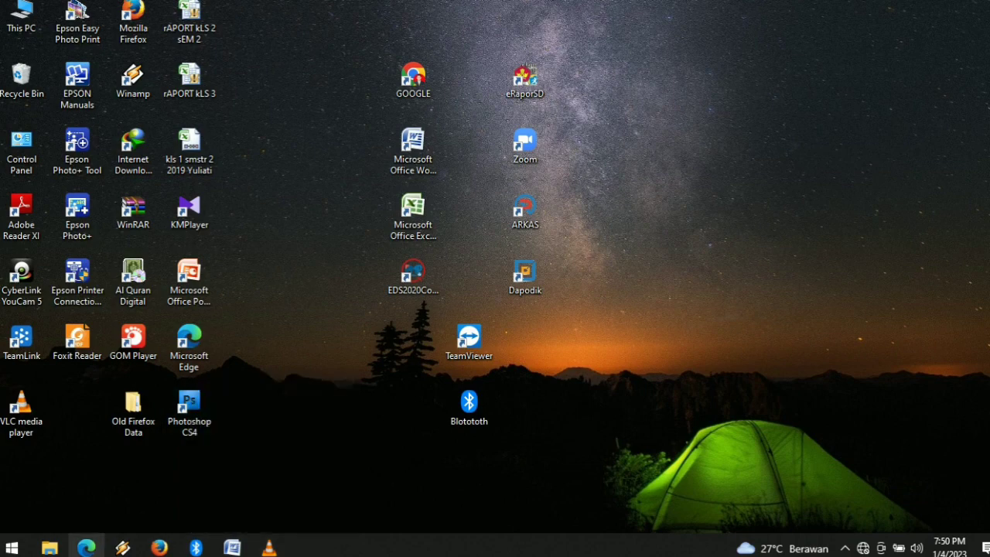
mouse_move(50, 548)
left_click(76, 486)
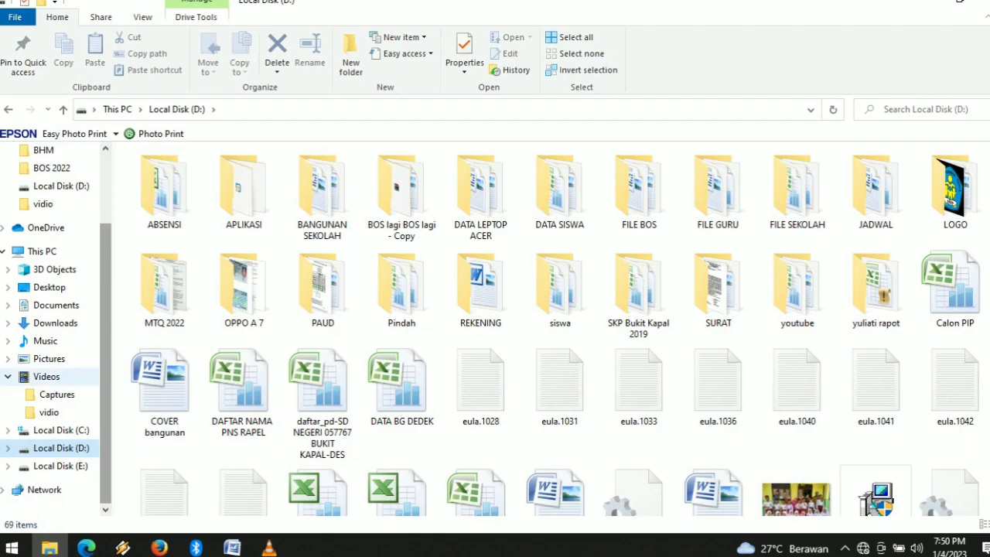
left_click(46, 377)
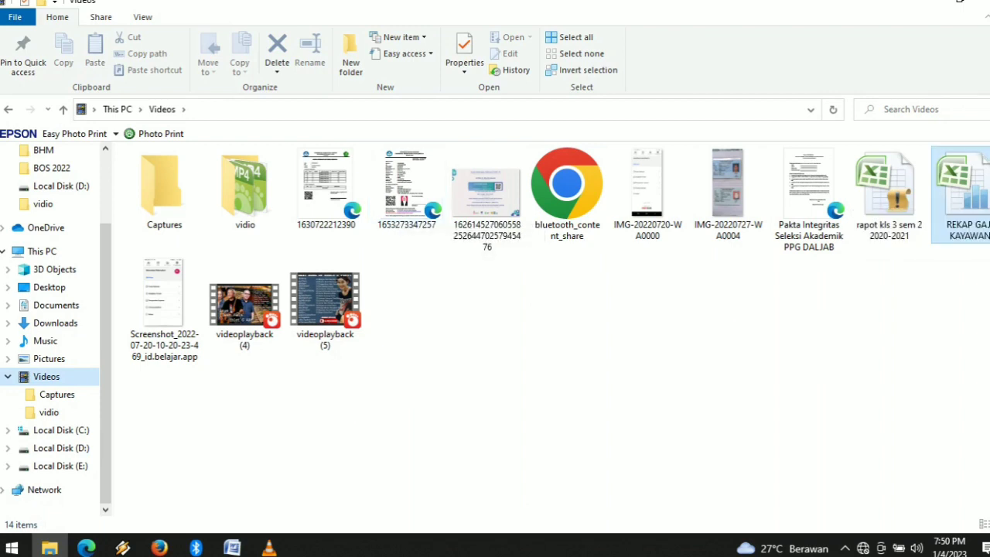
double_click(959, 186)
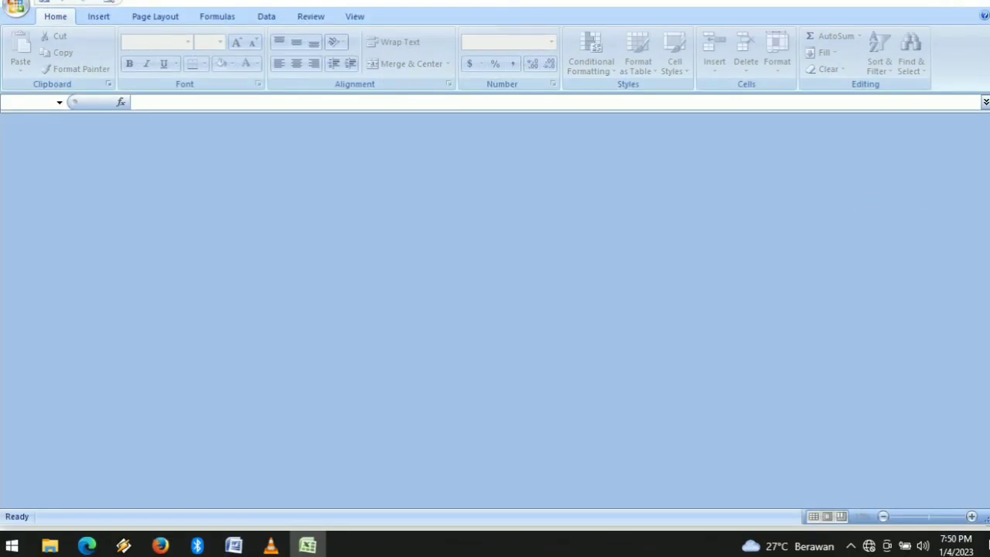